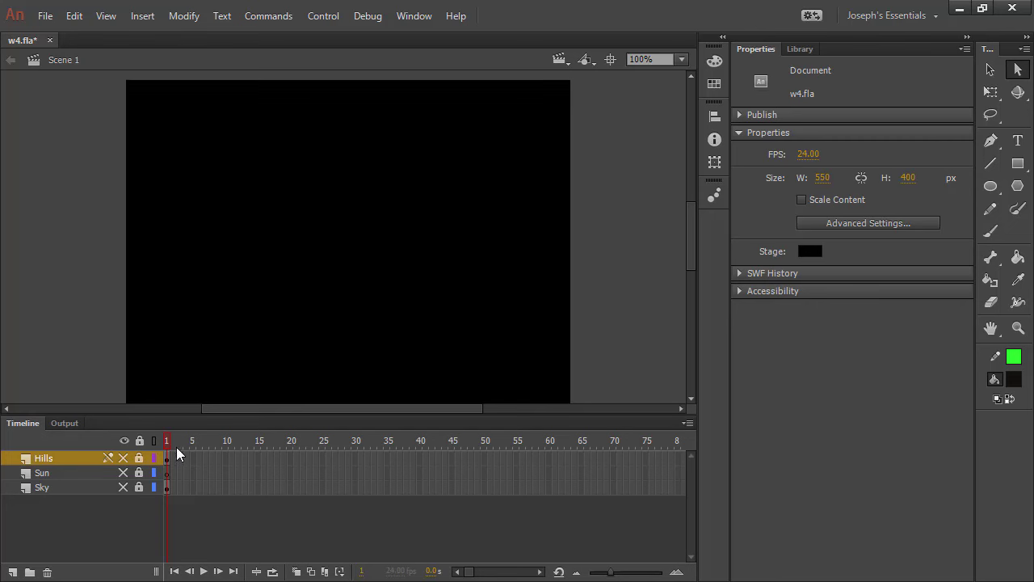
Step: Show and unlock the Sky layer, select the sky rectangle, and review its linear gradient colour settings
left_click(123, 488)
left_click(138, 488)
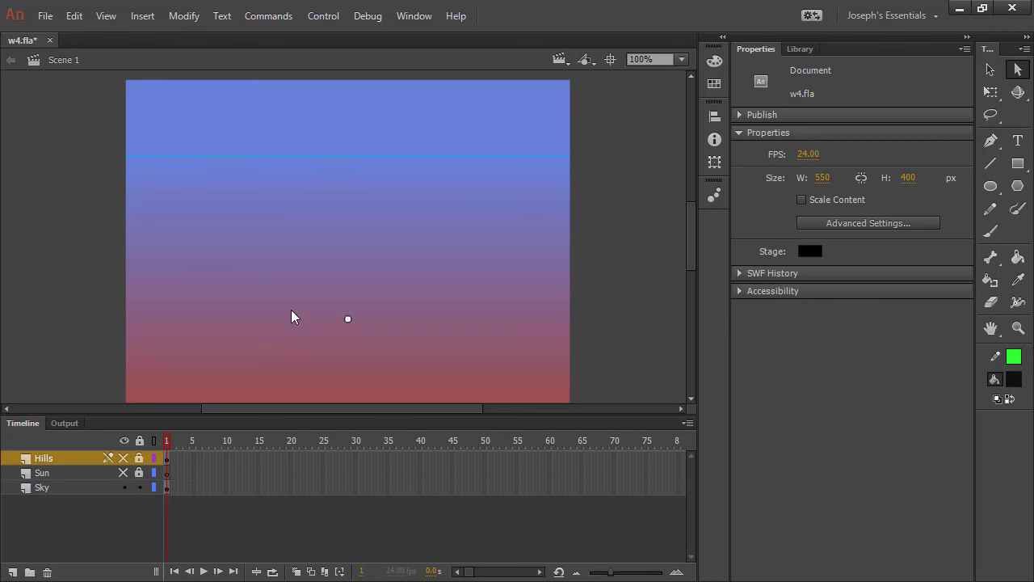
left_click(990, 70)
left_click(442, 166)
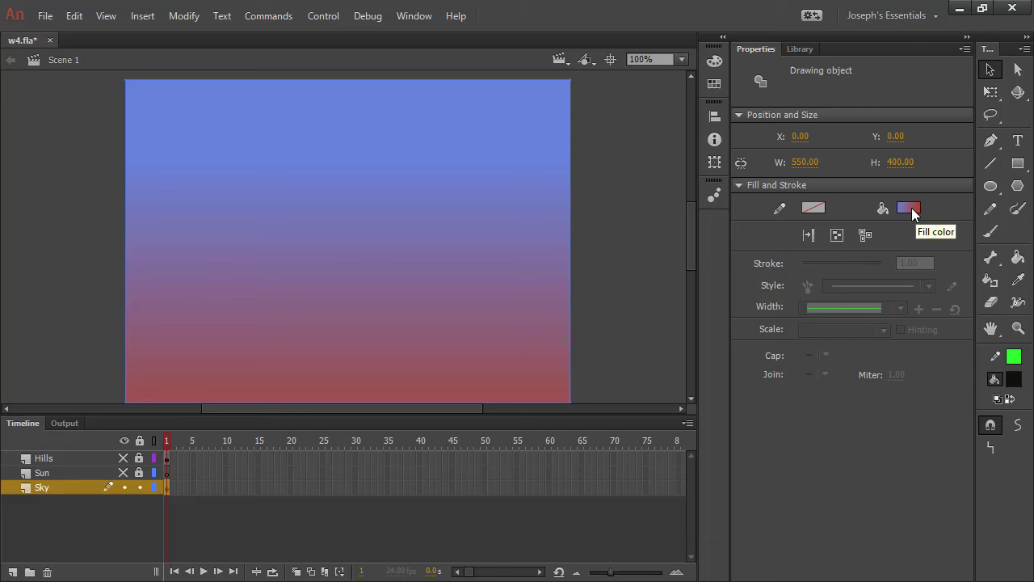
left_click(715, 61)
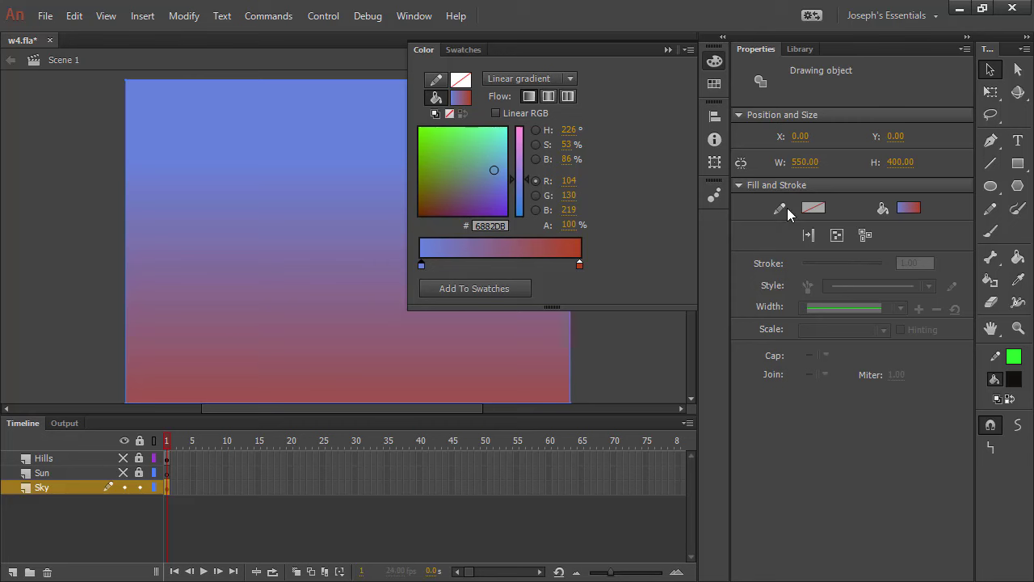
left_click(666, 50)
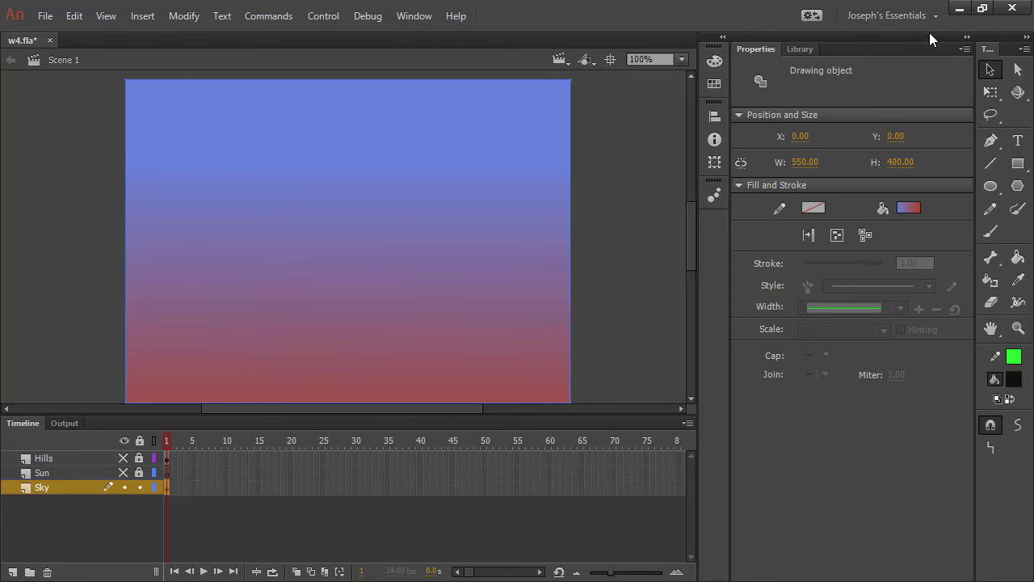
Step: Shorten the sky's gradient with the Gradient Transform tool and reposition it so the blue-to-red blend falls in the sky's lower half
left_click_drag(994, 97, 882, 112)
left_click(370, 297)
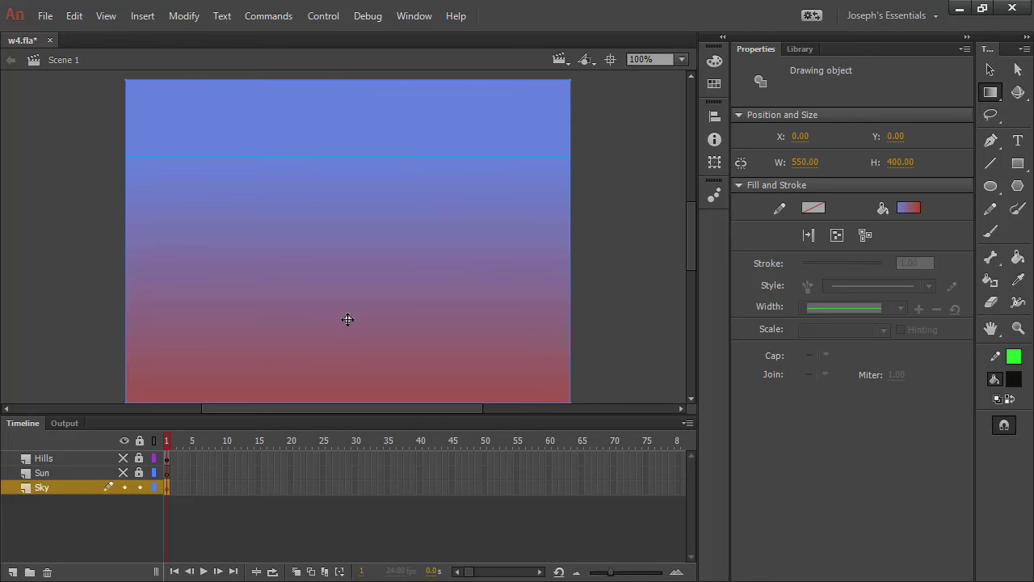
left_click_drag(349, 315, 343, 216)
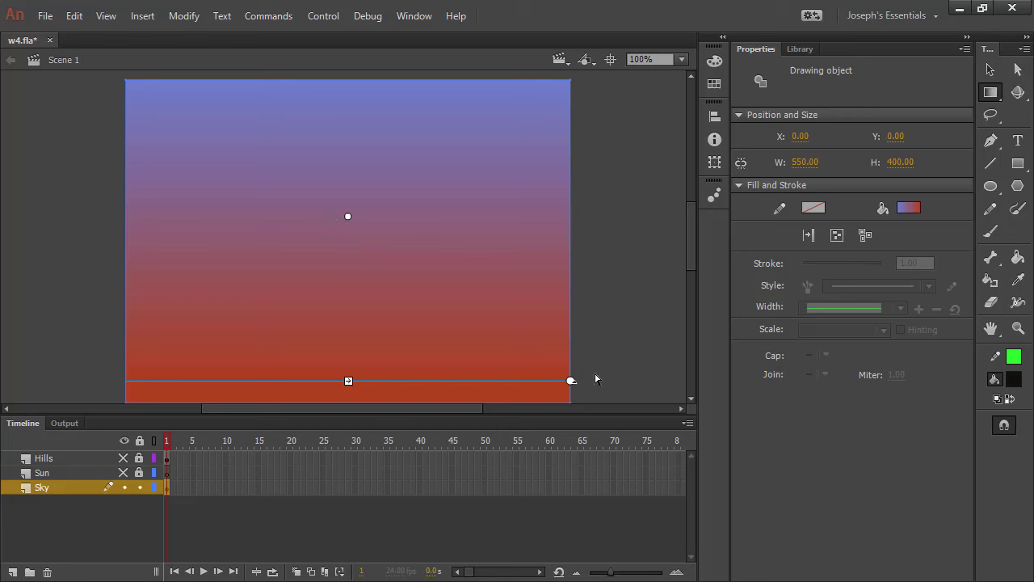
left_click_drag(571, 381, 517, 345)
left_click_drag(347, 381, 338, 305)
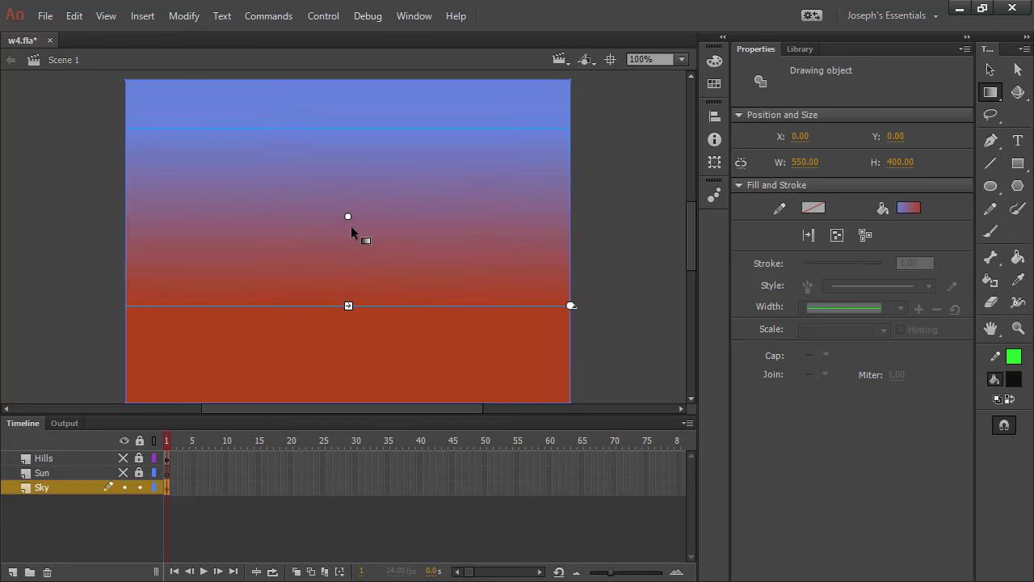
left_click_drag(349, 216, 343, 292)
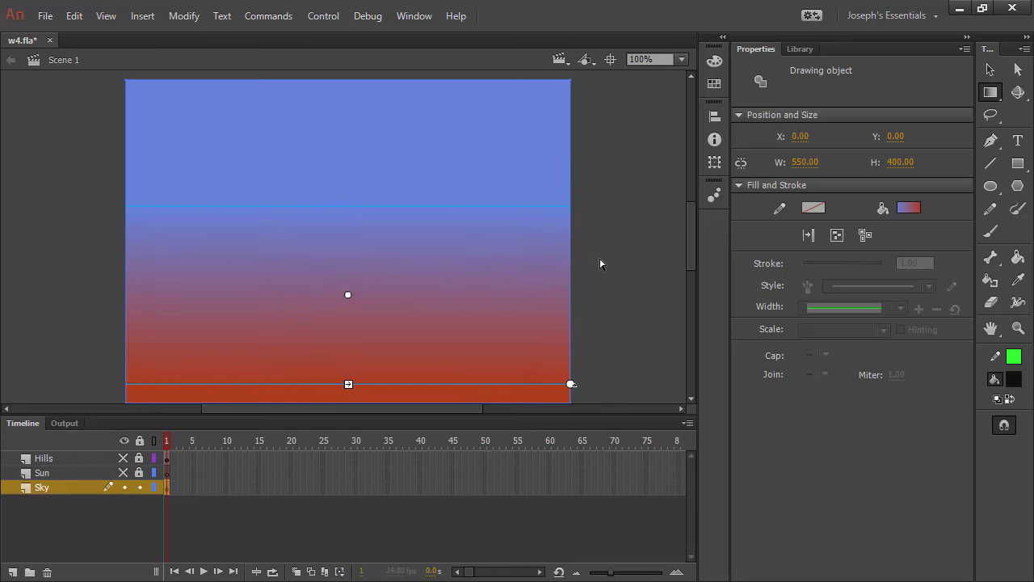
left_click(619, 396)
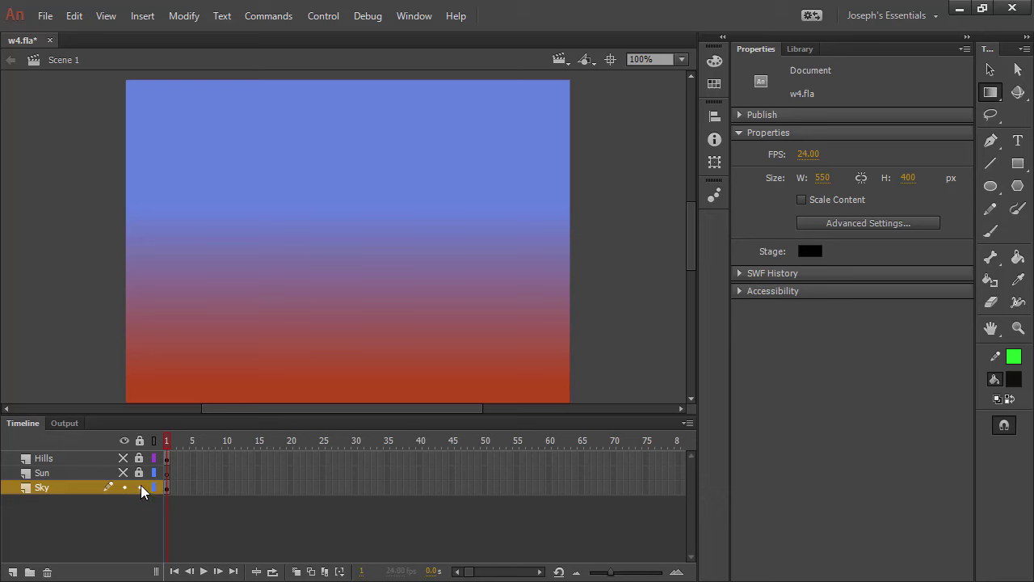
Step: Lock the Sky layer, and unlock and show the Sun and Hills layers
left_click(139, 487)
left_click(139, 472)
left_click(139, 458)
left_click(123, 458)
left_click(122, 472)
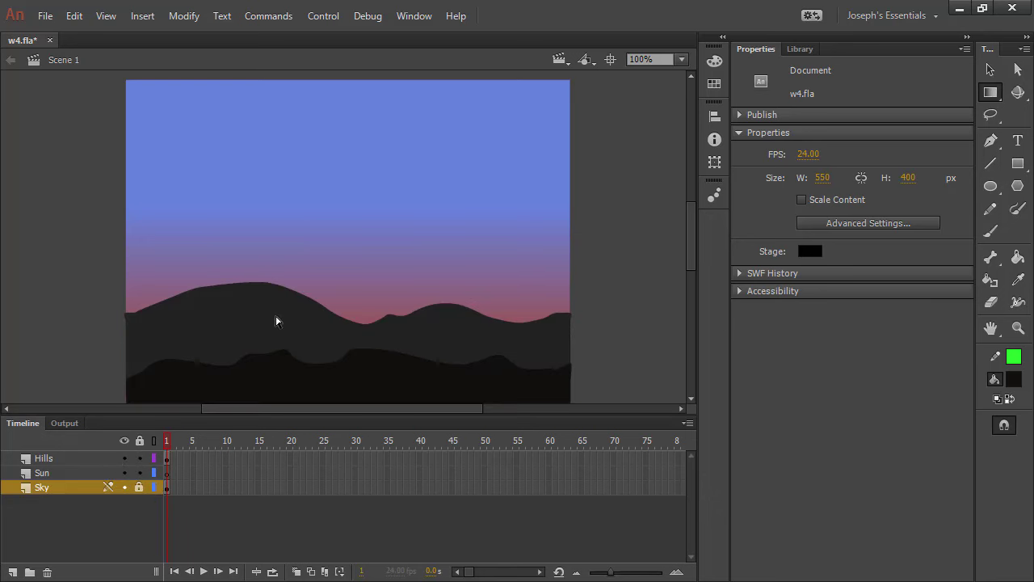
Step: Raise an anchor point on the rear hill's tallest ridge slightly with the Subselection tool to heighten the peak
left_click(990, 70)
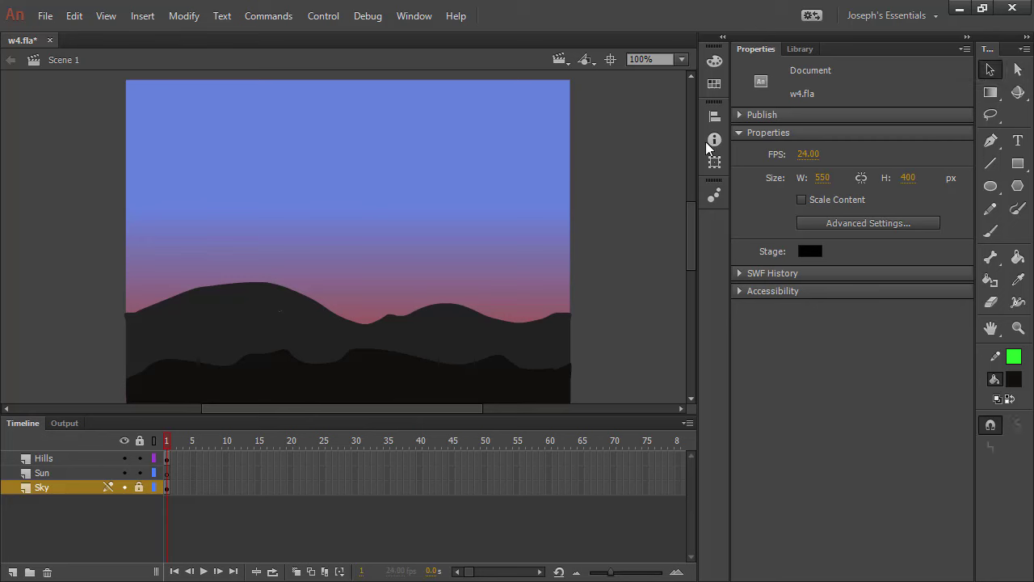
left_click(288, 307)
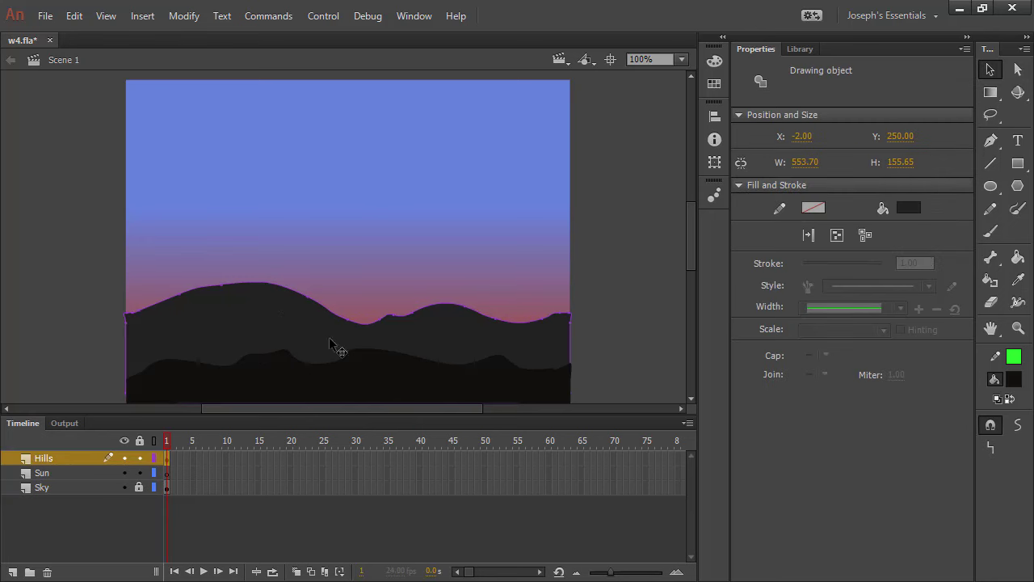
left_click(1018, 71)
left_click(306, 304)
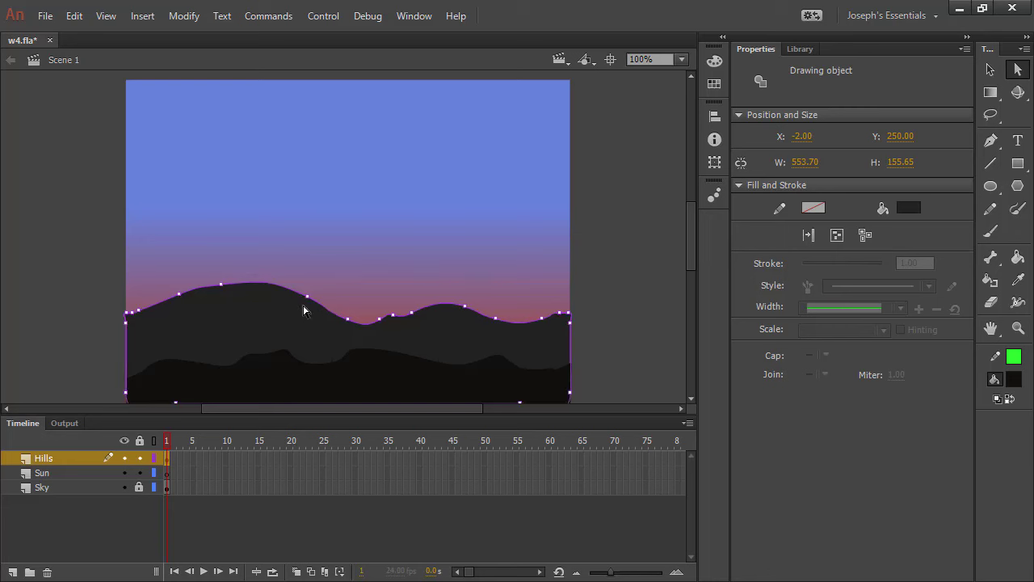
left_click_drag(222, 286, 227, 284)
key("Up")
key("Up")
key("Up")
left_click(272, 281)
left_click(623, 207)
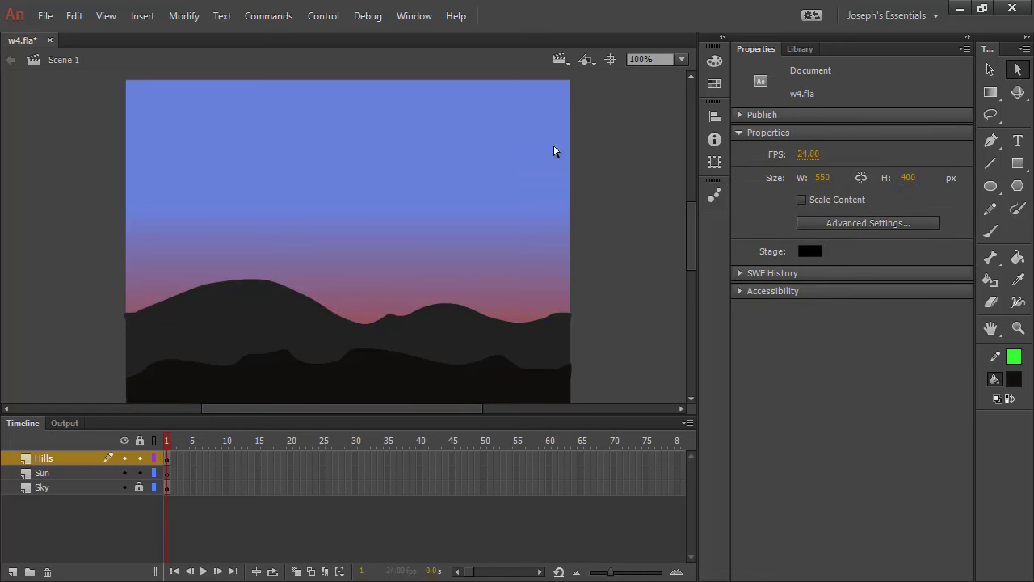
Step: Lock the Hills layer and make the Sun layer active
left_click(990, 69)
left_click(139, 458)
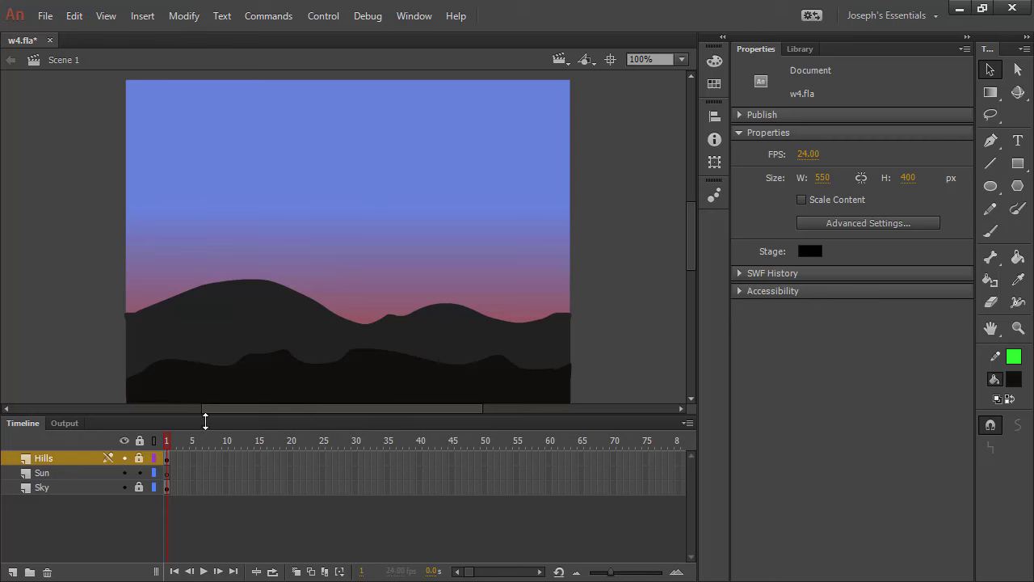
left_click(43, 472)
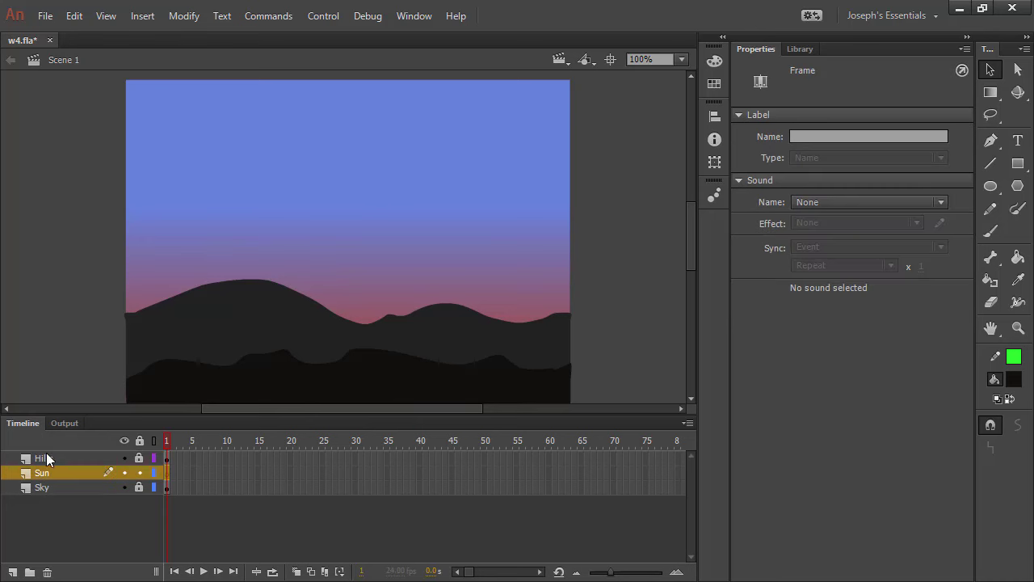
Step: Draw a circle about 164 px wide above the hills in object drawing mode, with no stroke and fill #FFCC33
left_click(991, 187)
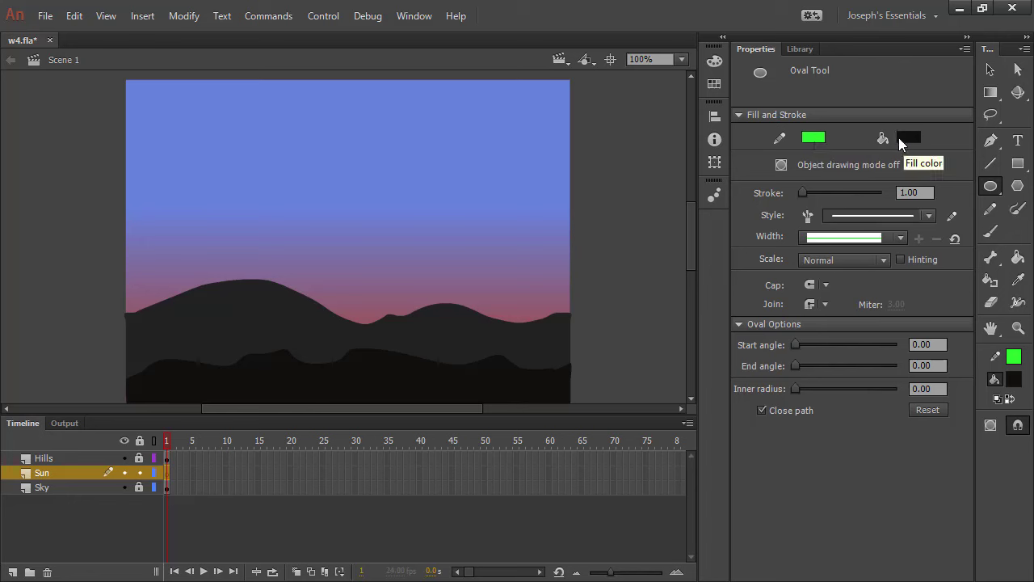
left_click(782, 164)
left_click(813, 138)
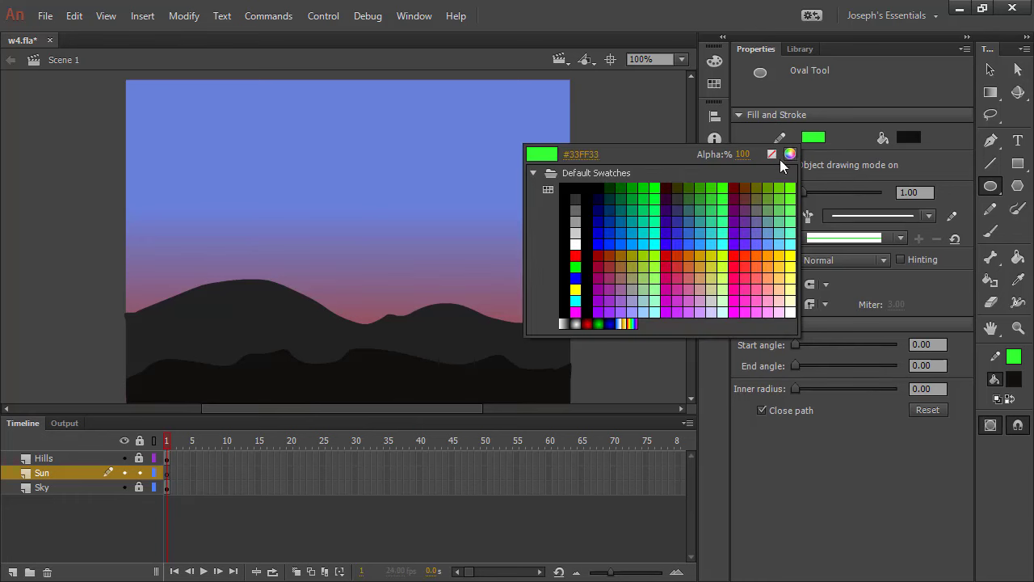
left_click(771, 153)
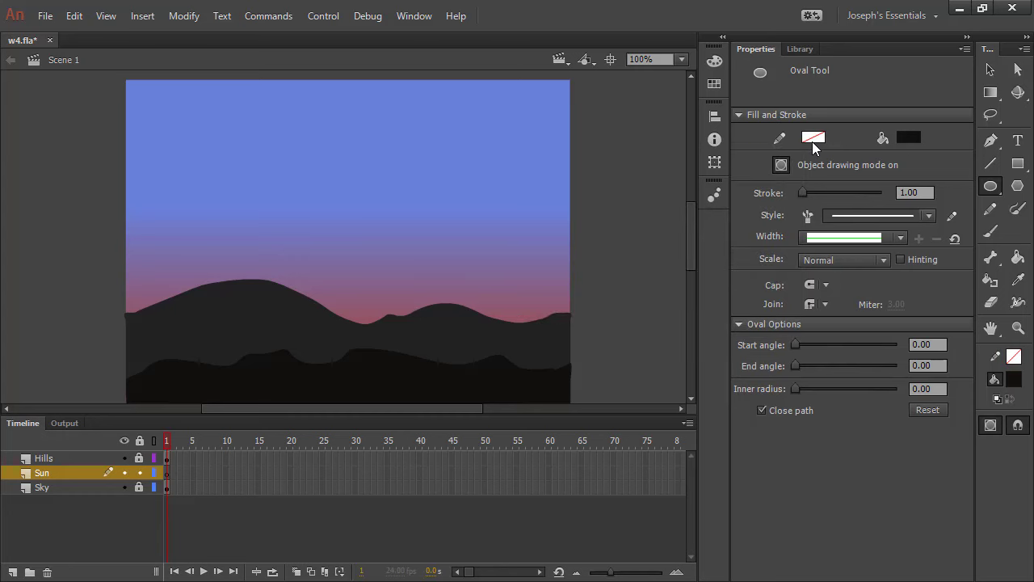
left_click(909, 137)
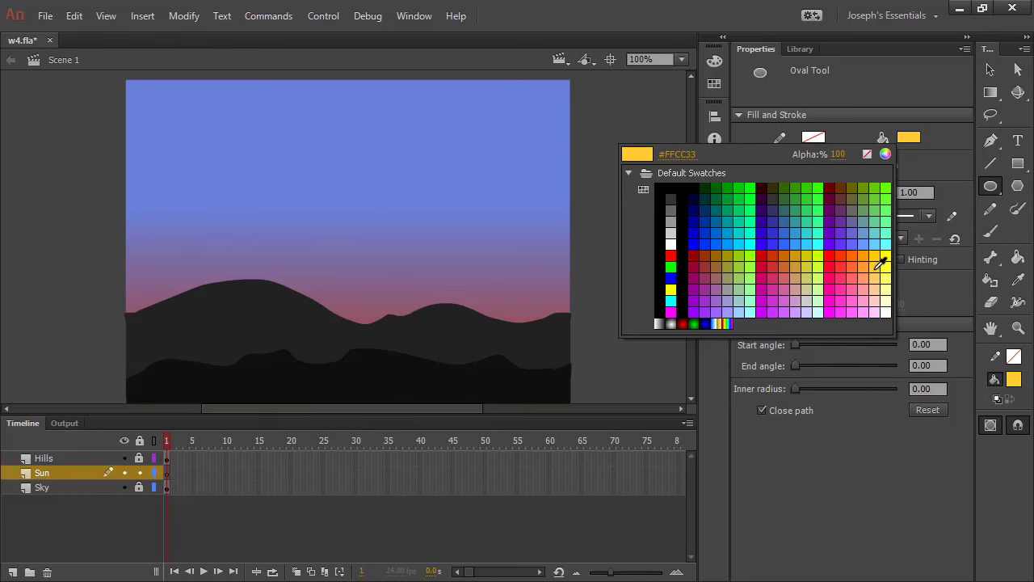
left_click(876, 269)
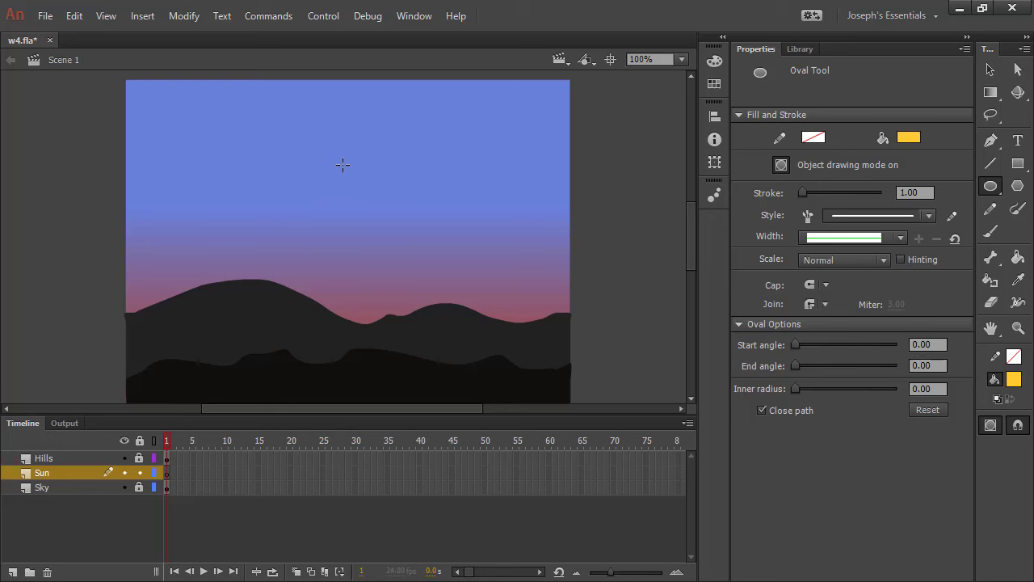
mouse_move(308, 160)
left_mouse_down()
mouse_move(341, 186)
mouse_move(408, 293)
left_mouse_up()
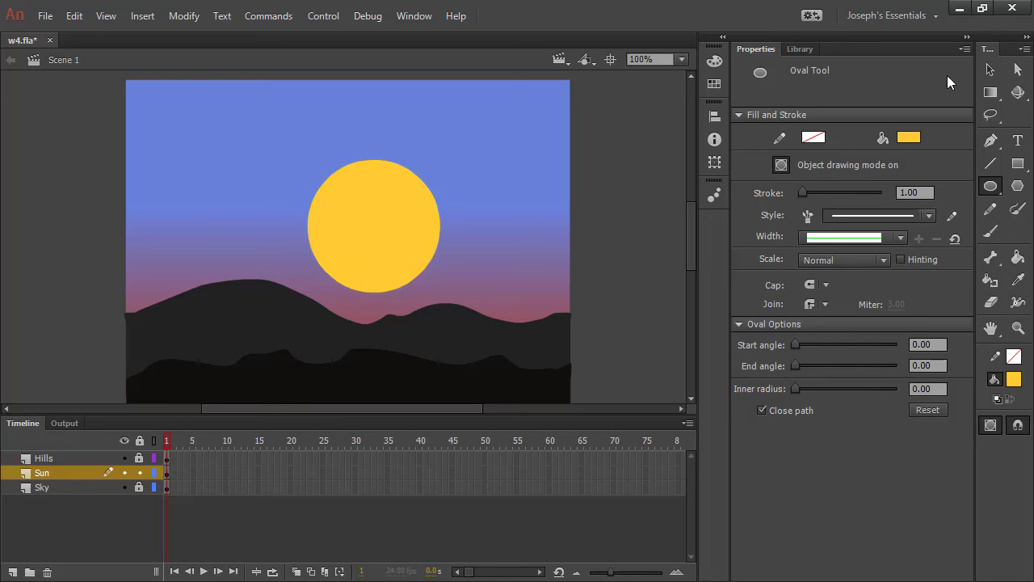
Step: Convert the yellow circle to a Movie Clip symbol named SunDisc and check it in the library
left_click(992, 72)
left_click(404, 207)
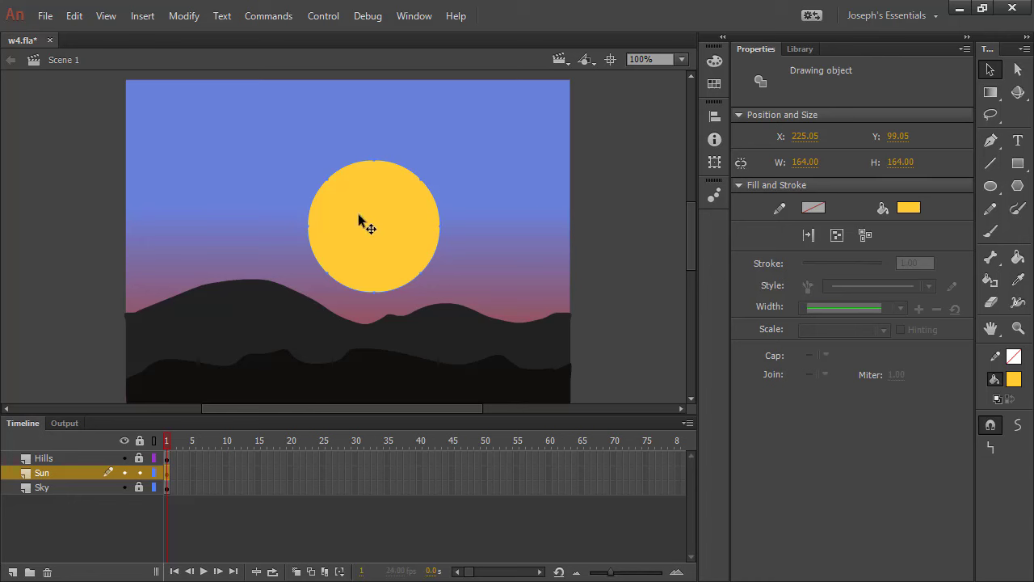
left_click(184, 16)
left_click(268, 58)
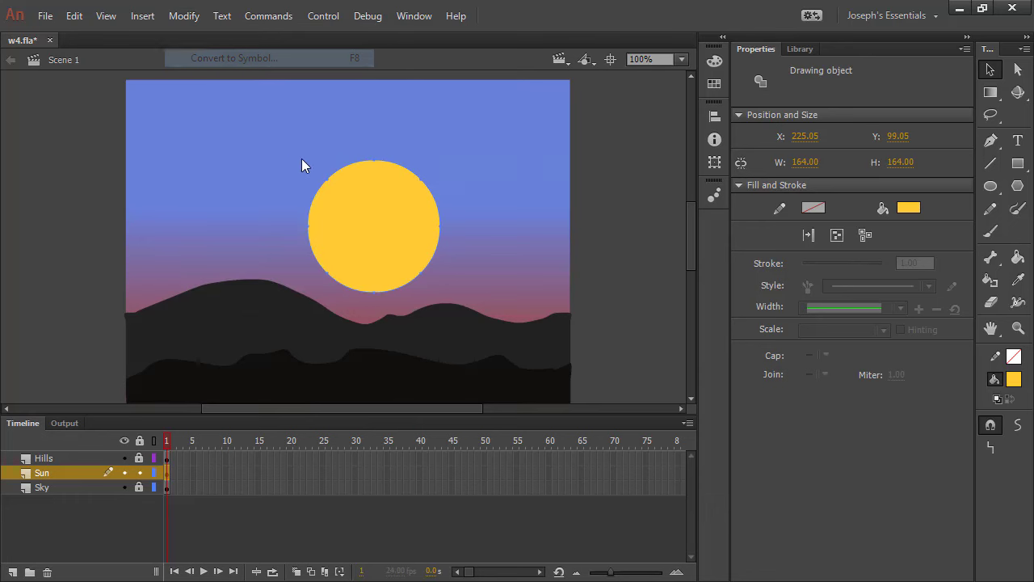
type("S")
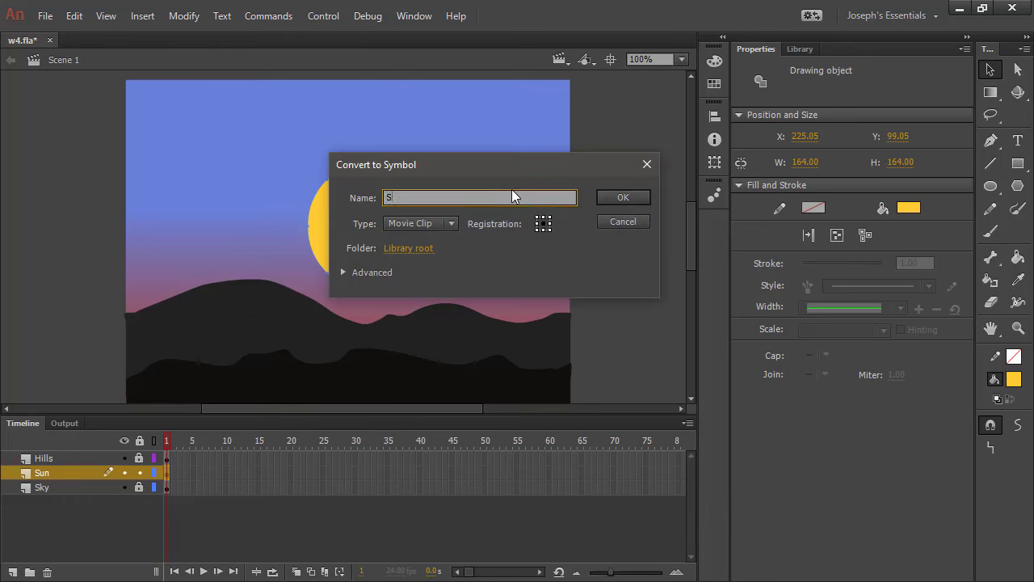
type("unDisc")
left_click(415, 223)
left_click(434, 241)
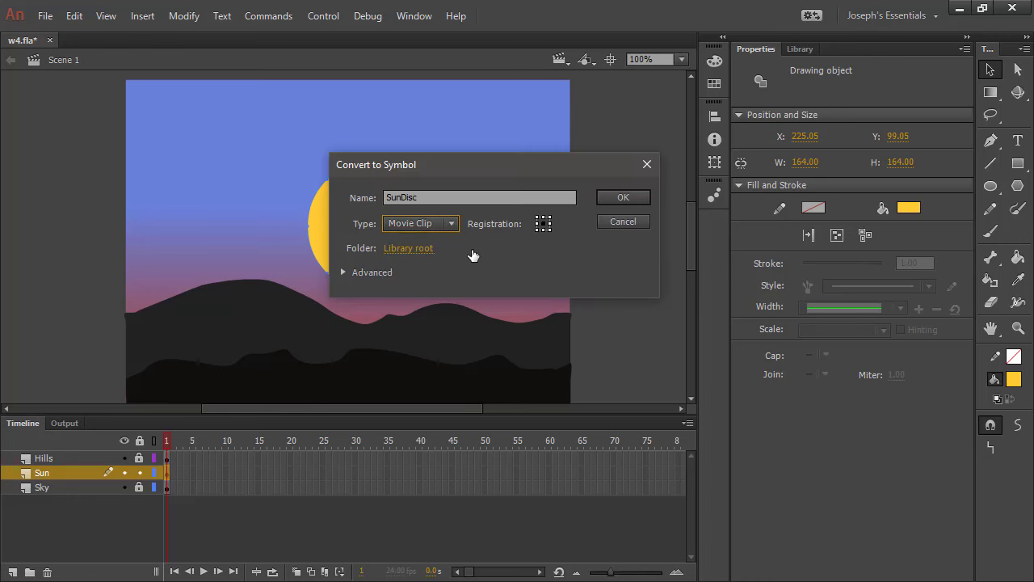
left_click(615, 197)
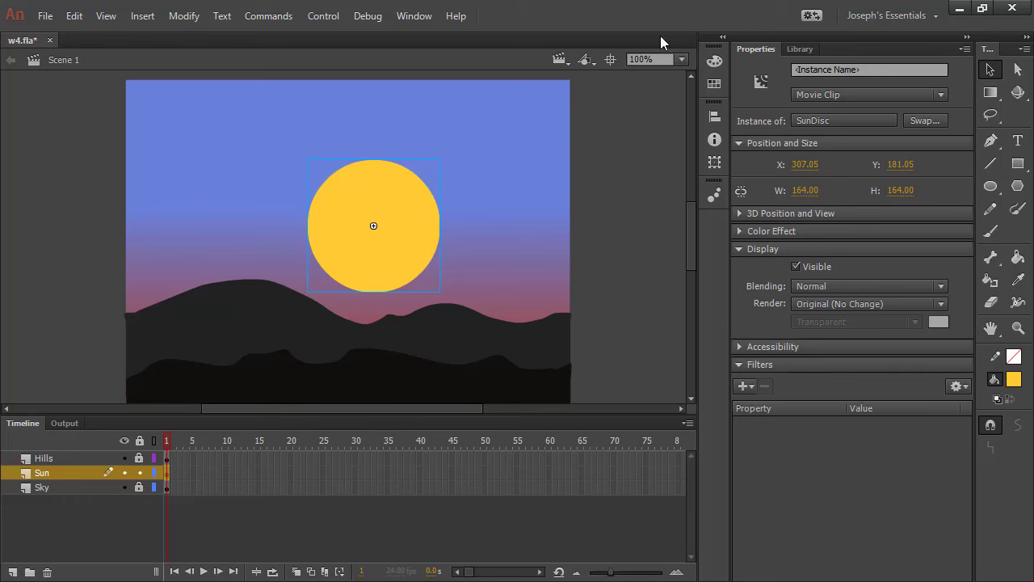
left_click(800, 50)
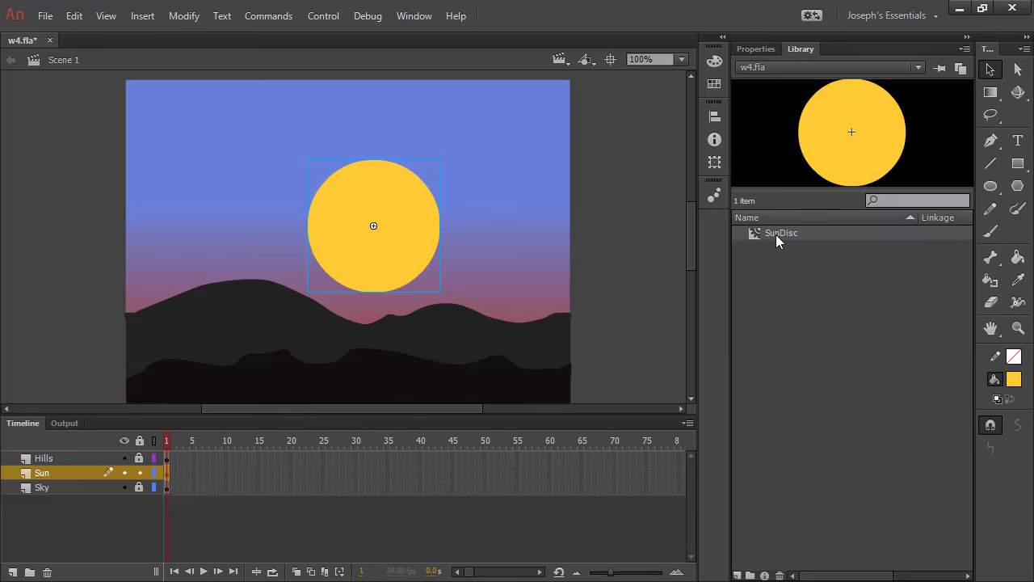
left_click(757, 49)
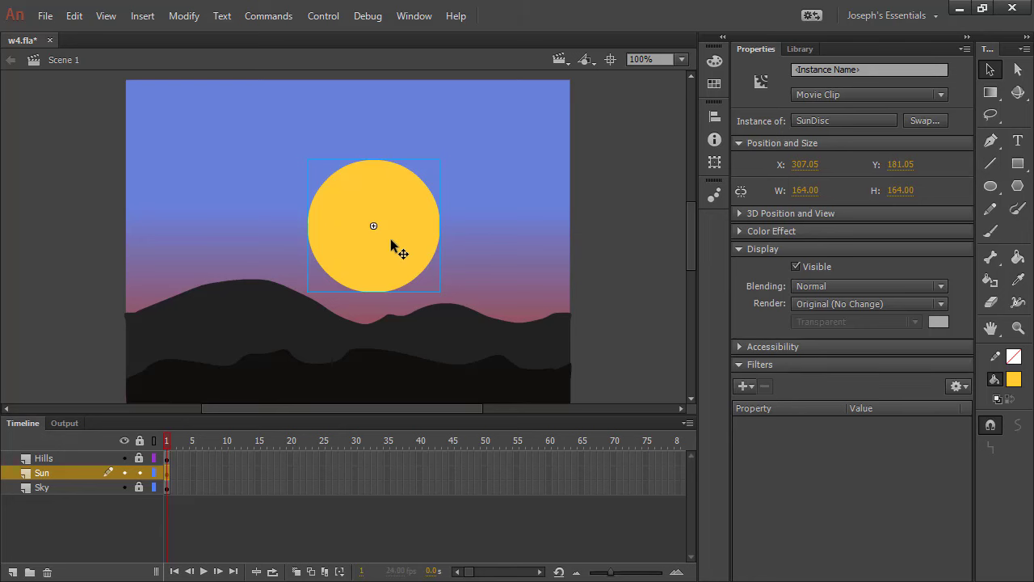
Step: Try the sun disc at different spots behind the hills, save the file, and place the disc behind the tallest hill at about X 105, Y 273
left_click_drag(393, 243, 396, 402)
left_click_drag(358, 286, 270, 274)
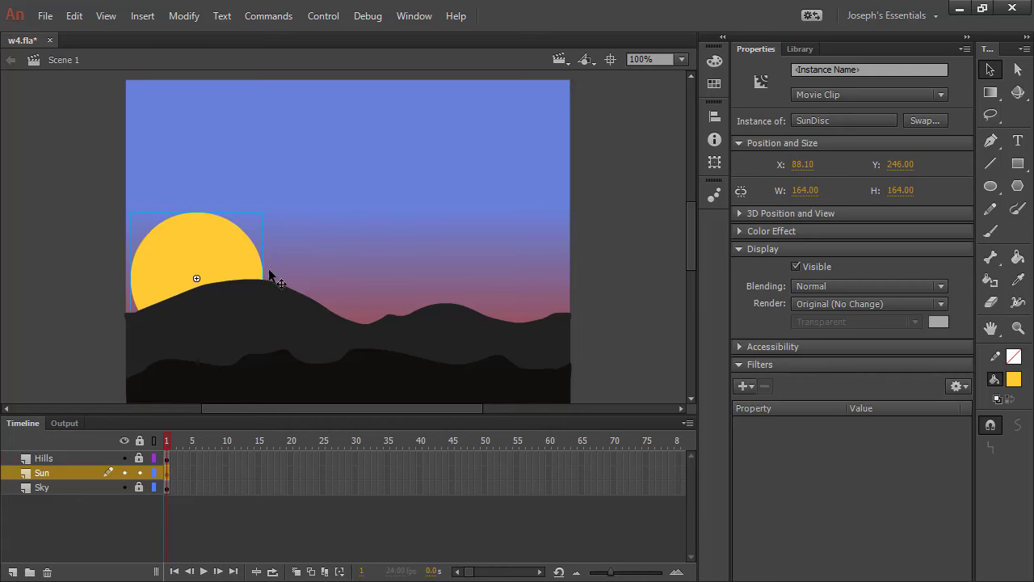
left_click_drag(195, 249, 366, 287)
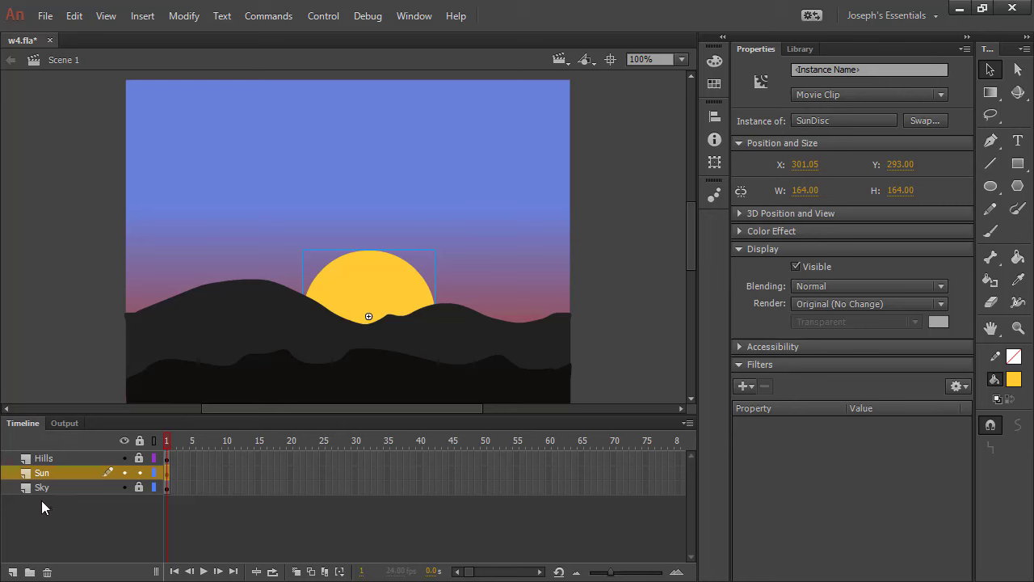
key("ctrl+s")
left_click_drag(362, 292, 206, 276)
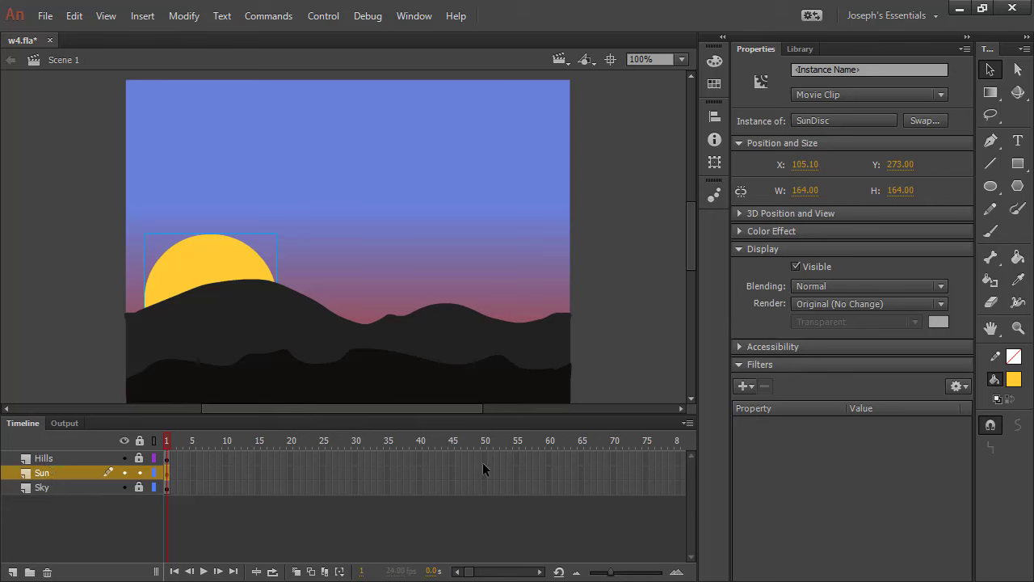
Step: Extend the Hills, Sun and Sky layers to frame 60 and return the playhead to frame 1
left_click(545, 471)
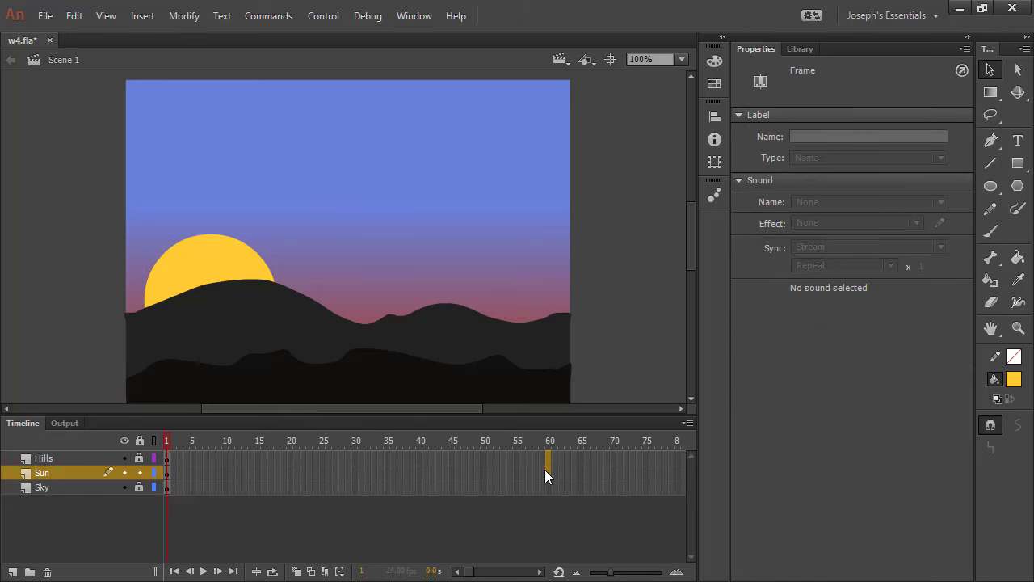
left_click_drag(546, 488, 543, 453)
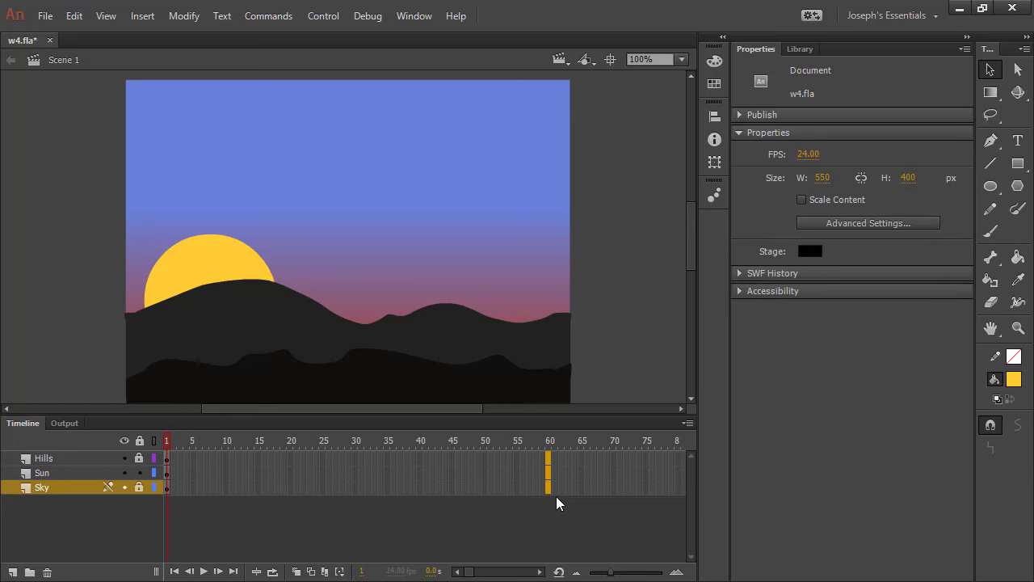
left_click(144, 16)
mouse_move(212, 120)
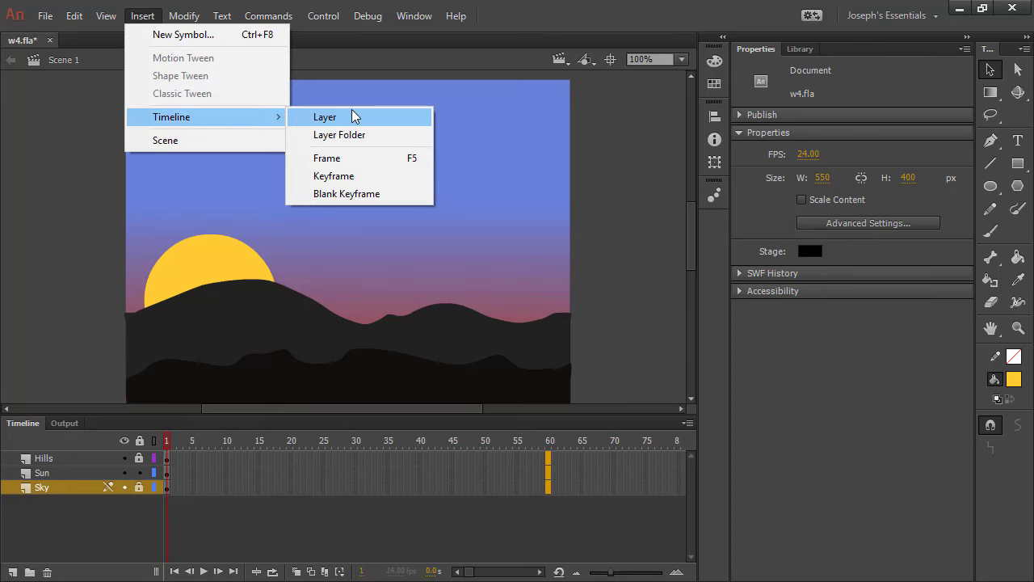
left_click(360, 164)
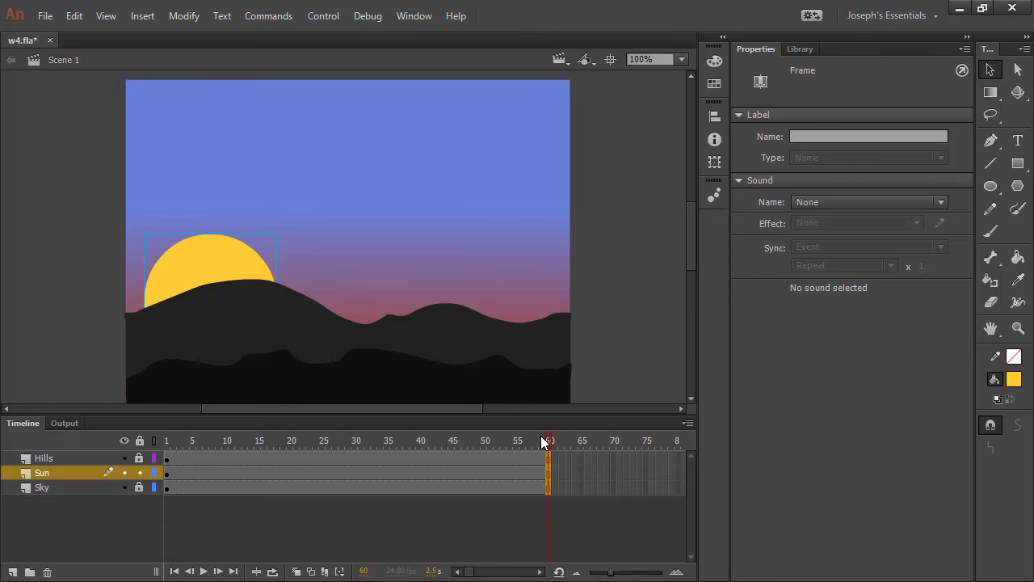
left_click_drag(546, 441, 142, 433)
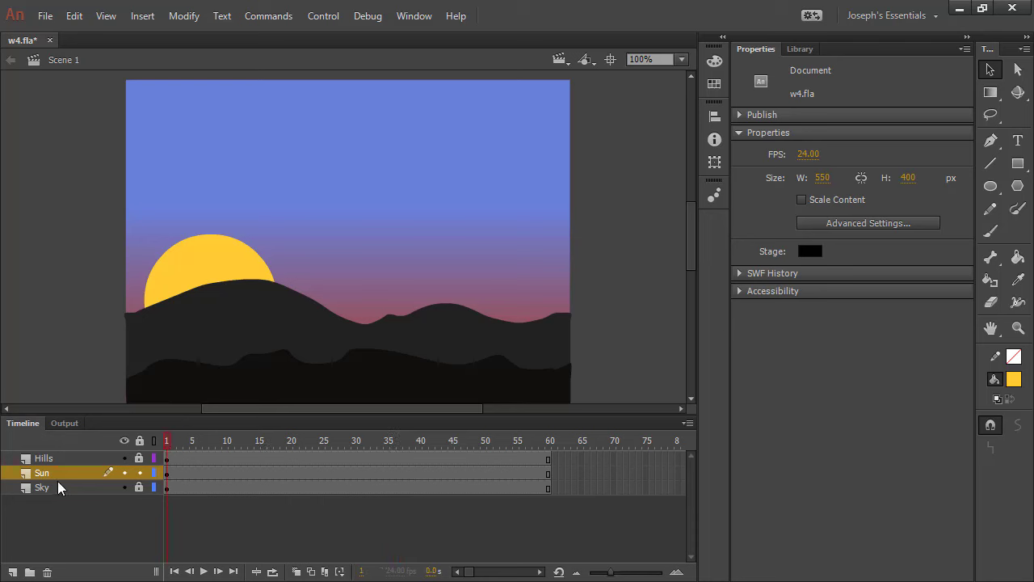
Step: Move the sun disc at frame 1 down behind the hills to the stage's lower-left corner, about X 62, Y 400
left_click(196, 264)
left_click(680, 61)
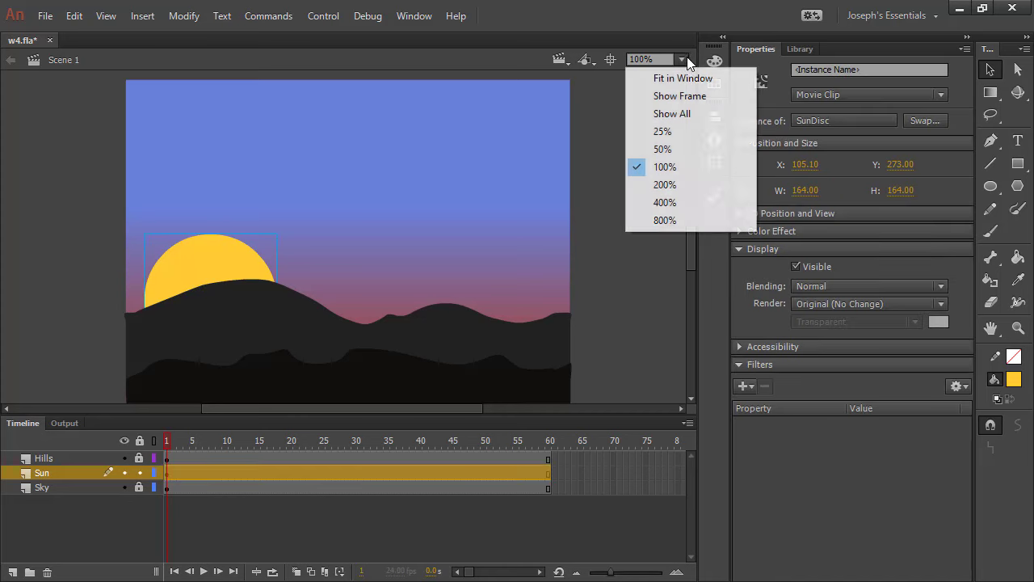
left_click(679, 150)
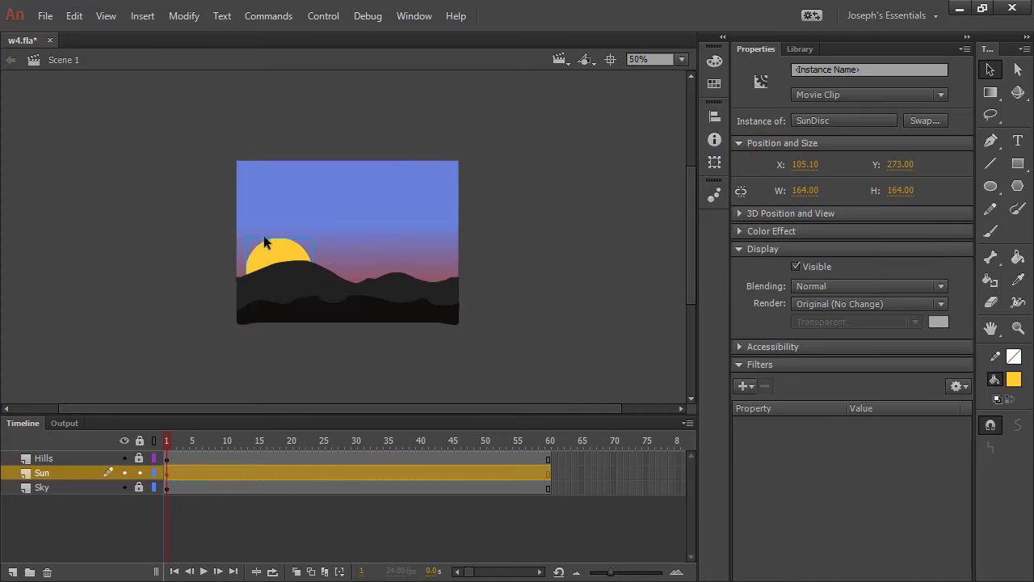
left_click_drag(271, 255, 237, 308)
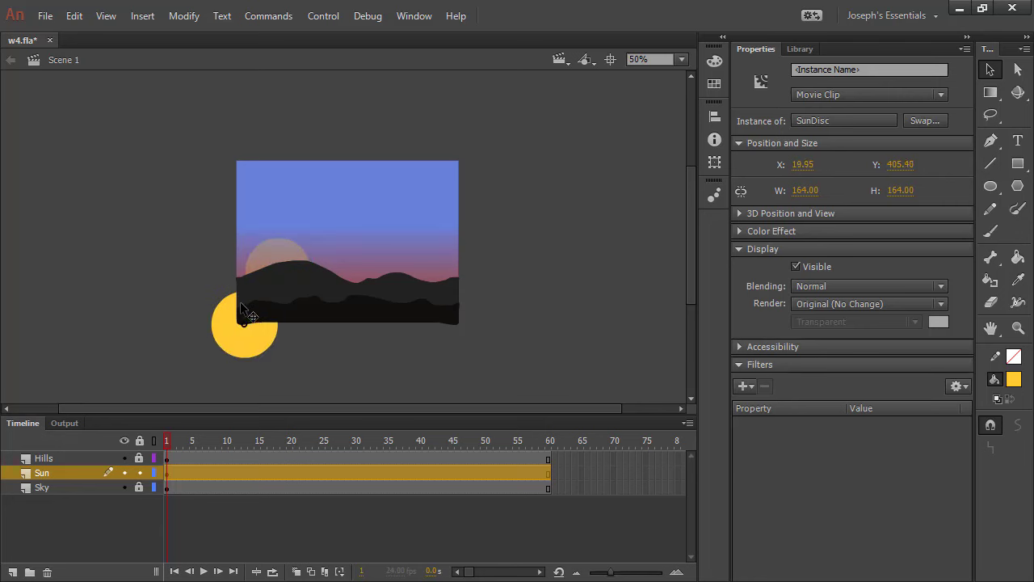
left_click_drag(243, 350, 261, 348)
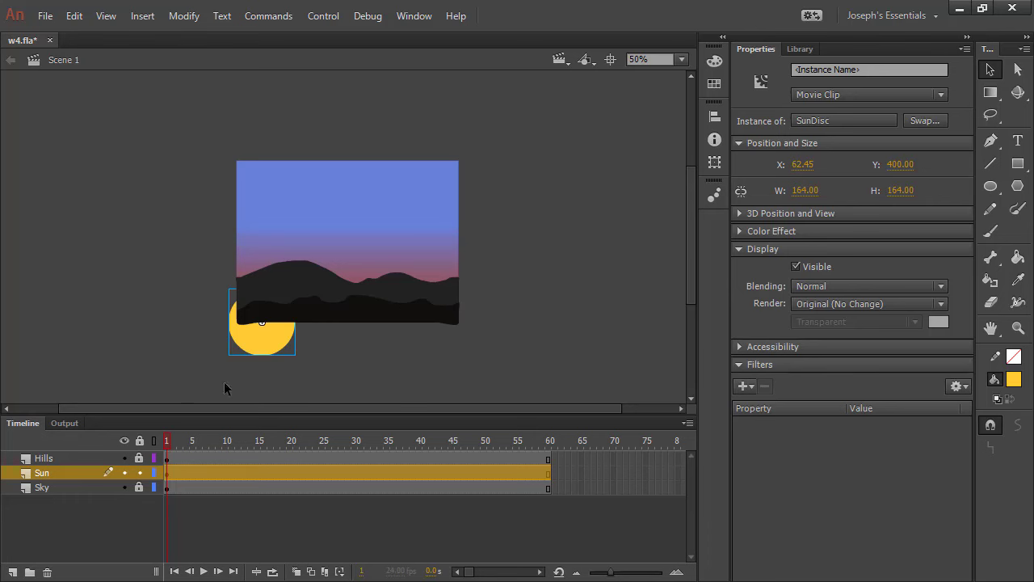
left_click(183, 376)
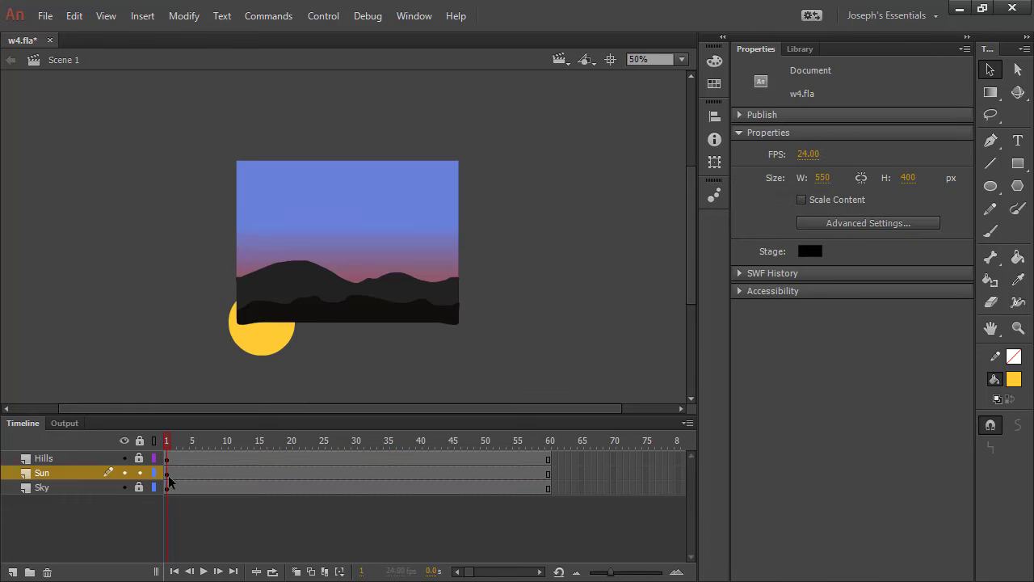
Step: Create a motion tween on the Sun layer and return the playhead to frame 1
right_click(225, 473)
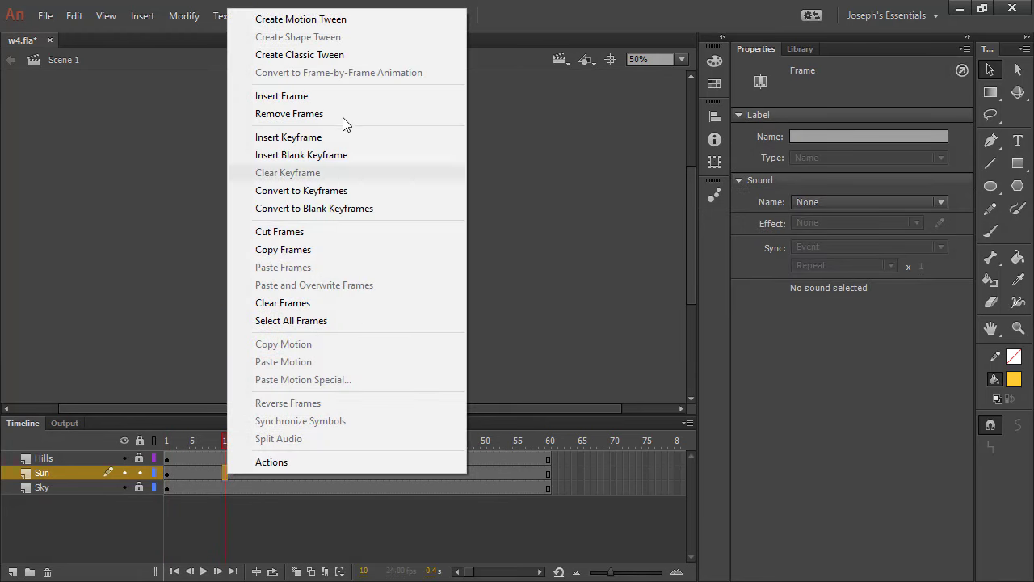
left_click(361, 21)
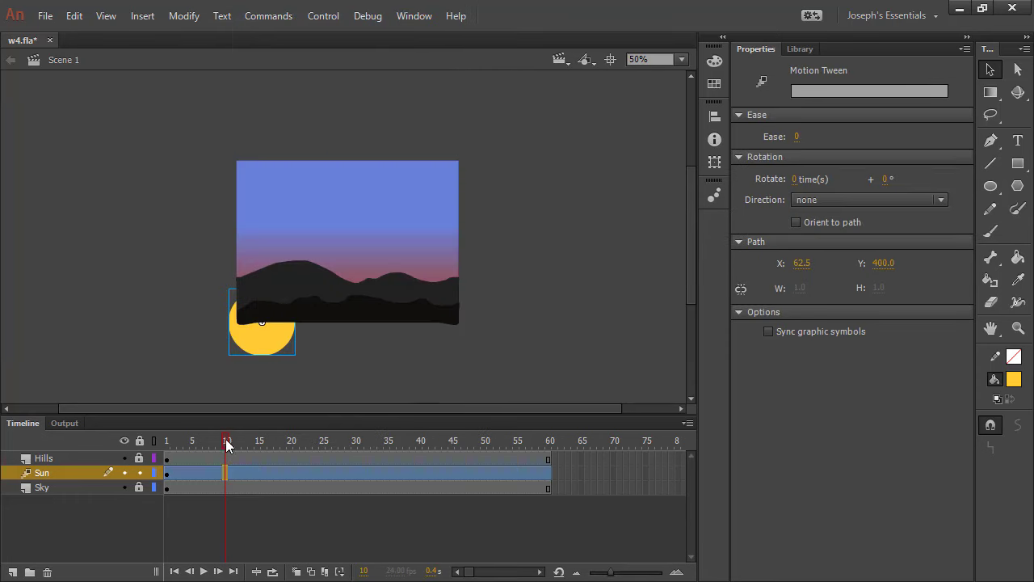
left_click_drag(226, 444, 205, 435)
left_click(169, 474)
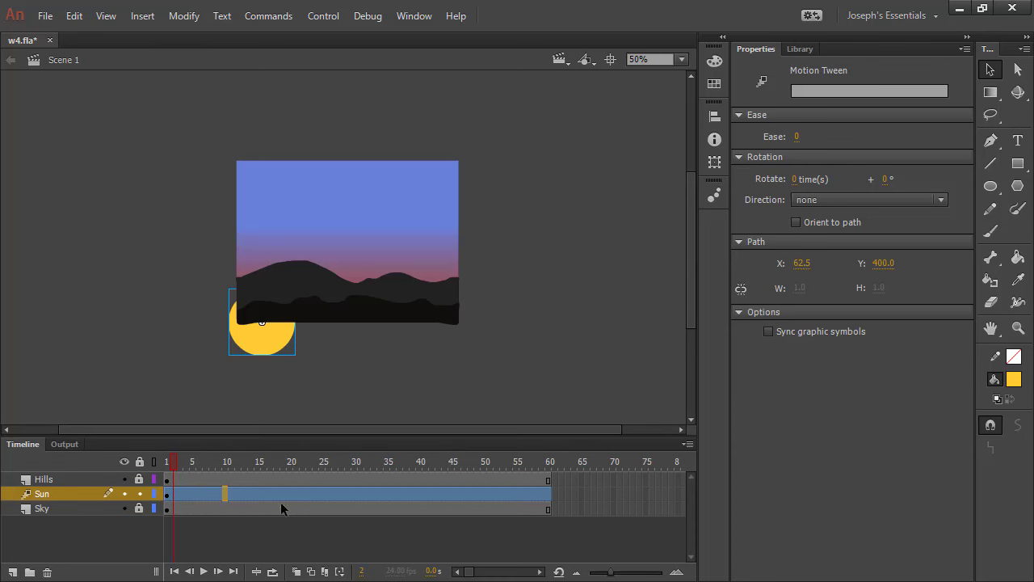
left_click(223, 466)
left_click_drag(224, 465, 164, 463)
left_click(194, 463)
left_click(166, 463)
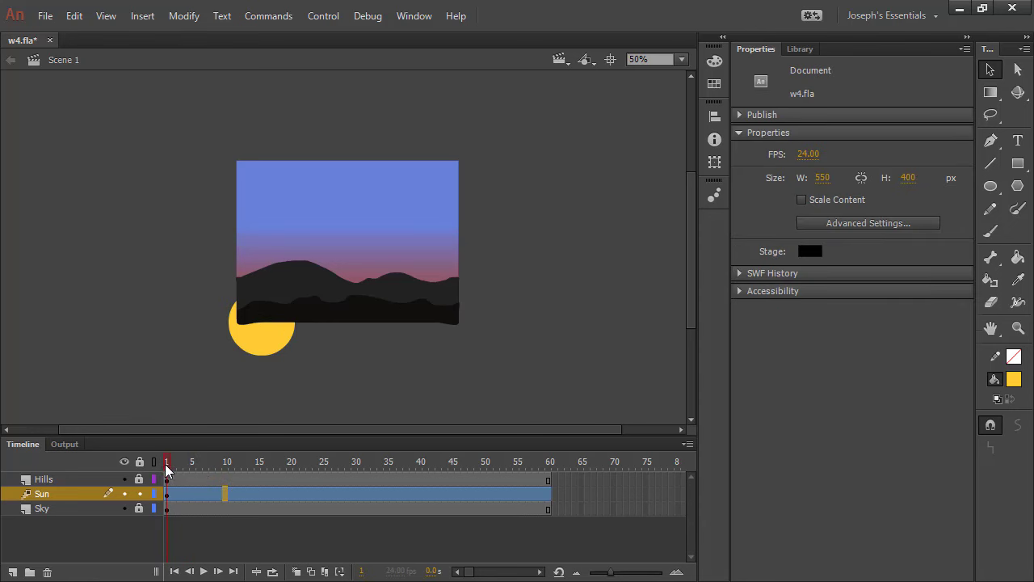
left_click(217, 541)
Step: At frame 60, move the sun disc to the upper-right sky at about X 418, Y 110
left_click_drag(169, 461, 550, 461)
left_click_drag(269, 346, 404, 235)
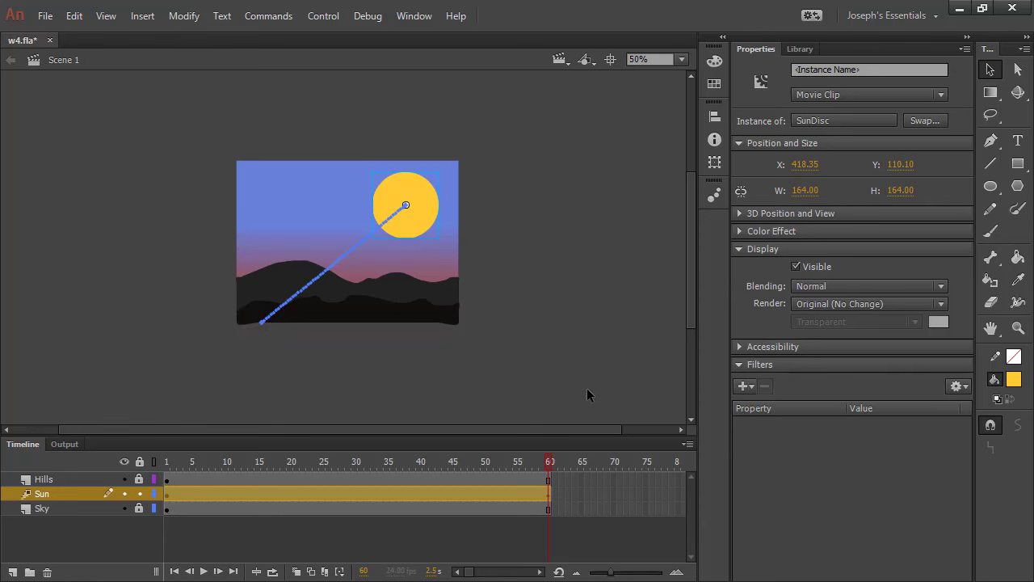
left_click(508, 462)
Step: Scrub through the sun's movement and bend its straight motion path upward into an arc
left_click(681, 59)
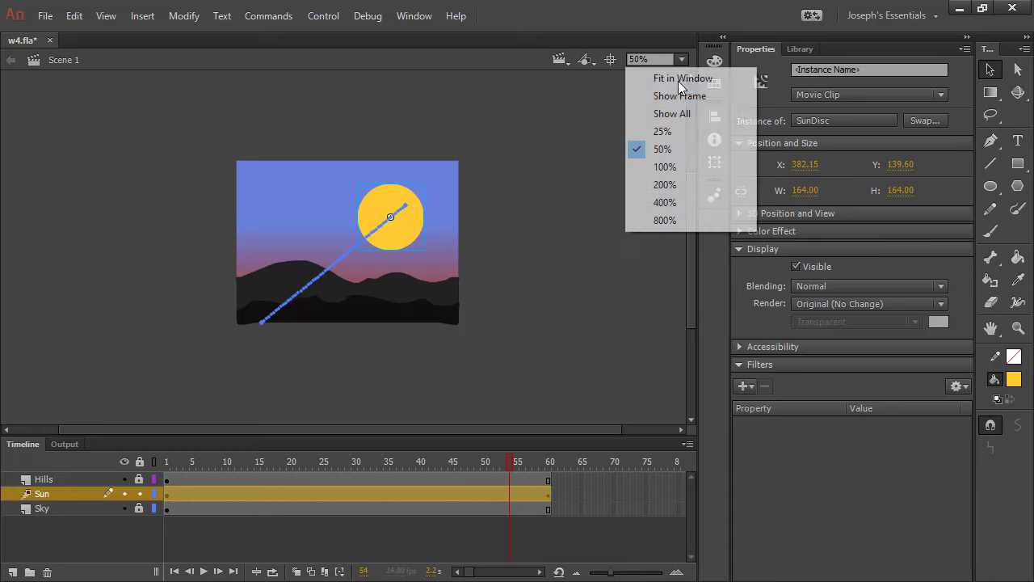
left_click(709, 166)
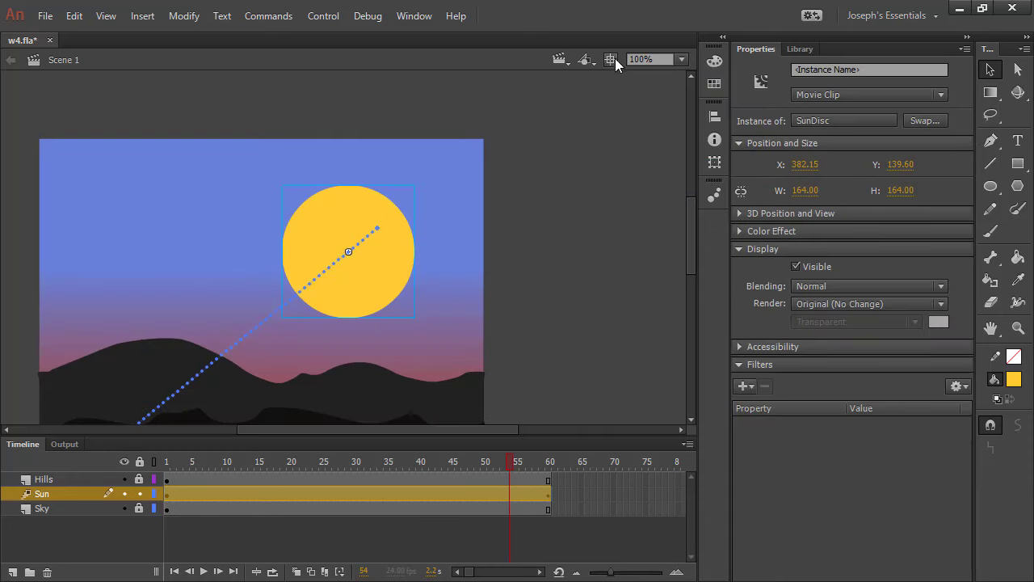
left_click(613, 59)
left_click(298, 523)
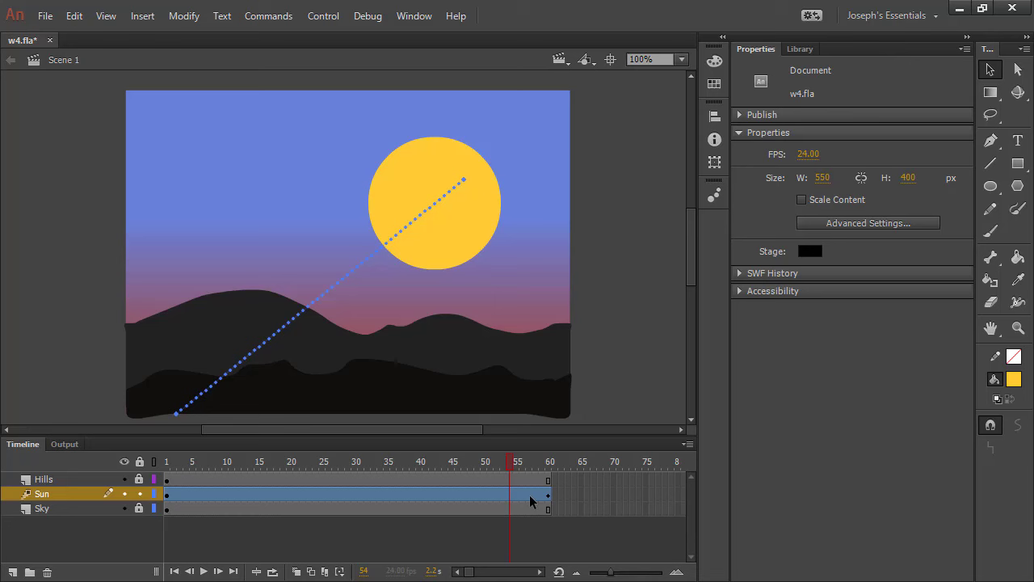
left_click_drag(506, 463, 325, 519)
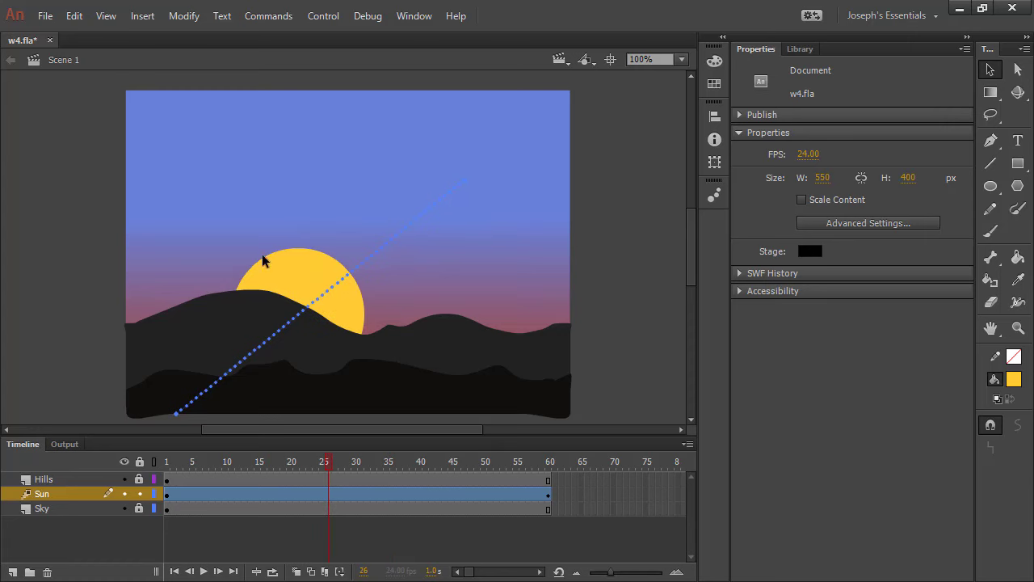
left_click_drag(331, 460, 431, 487)
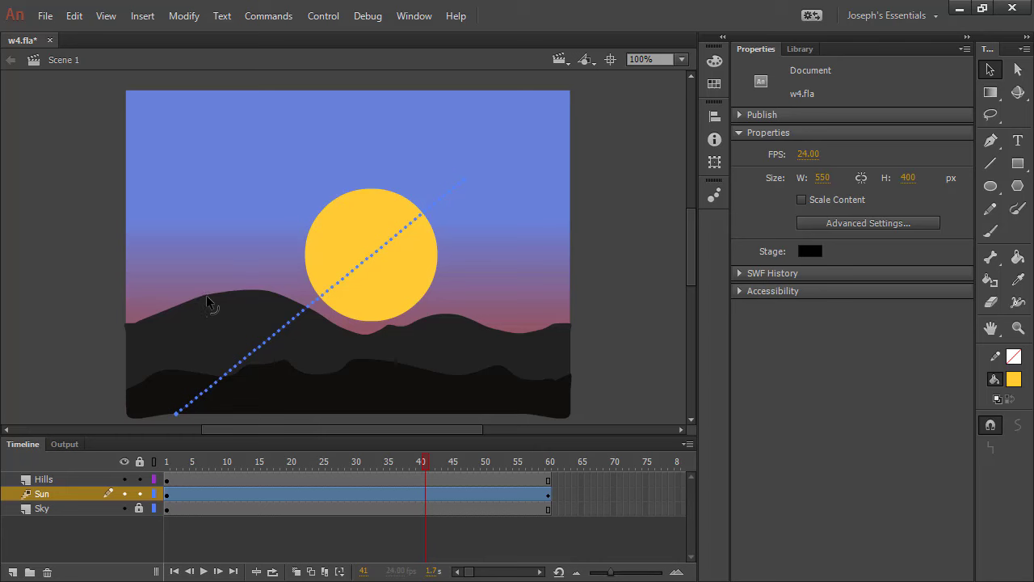
mouse_move(208, 299)
left_mouse_down()
mouse_move(217, 324)
mouse_move(206, 278)
mouse_move(243, 361)
mouse_move(184, 355)
mouse_move(280, 357)
mouse_move(134, 375)
mouse_move(291, 338)
mouse_move(190, 322)
mouse_move(186, 390)
mouse_move(203, 392)
mouse_move(212, 300)
left_mouse_up()
left_click_drag(309, 306, 299, 269)
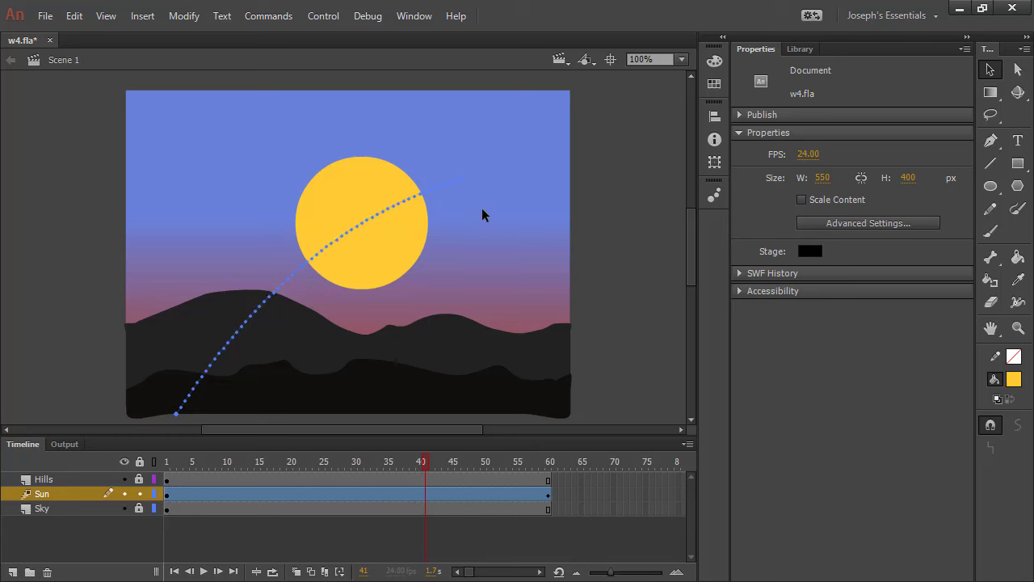
Step: Play the sunrise animation from frame 1 and save the file
left_click_drag(447, 464, 48, 515)
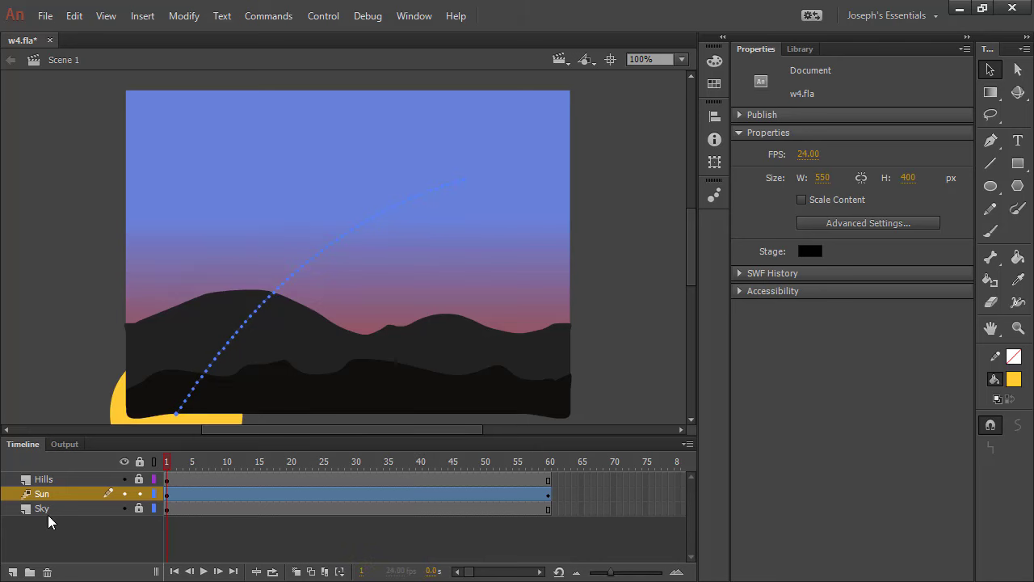
key("Return")
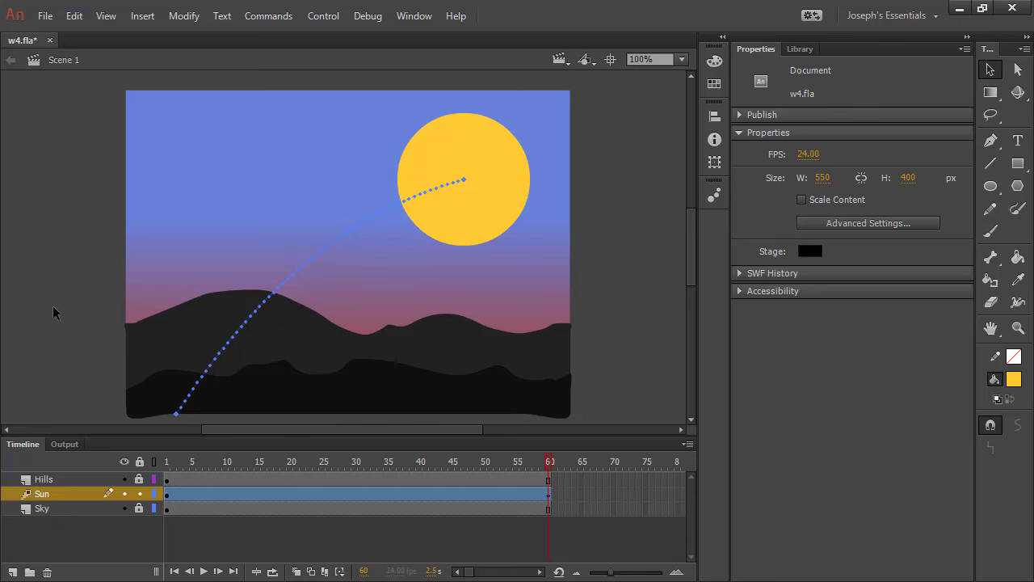
key("ctrl+s")
Step: Set the Sun motion tween's ease to -100 (in) and play the animation from frame 1
left_click(472, 498)
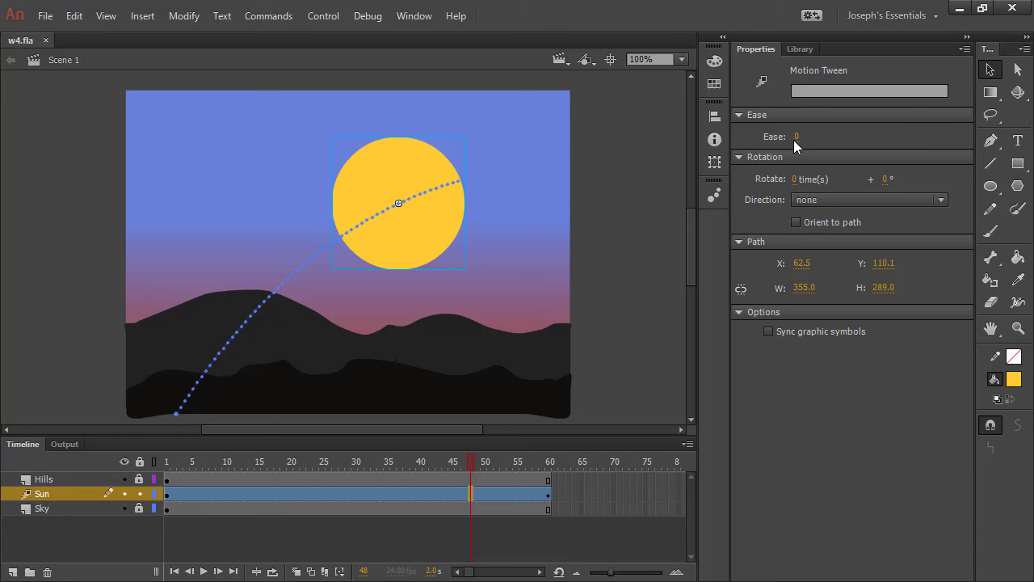
left_click_drag(796, 137, 764, 165)
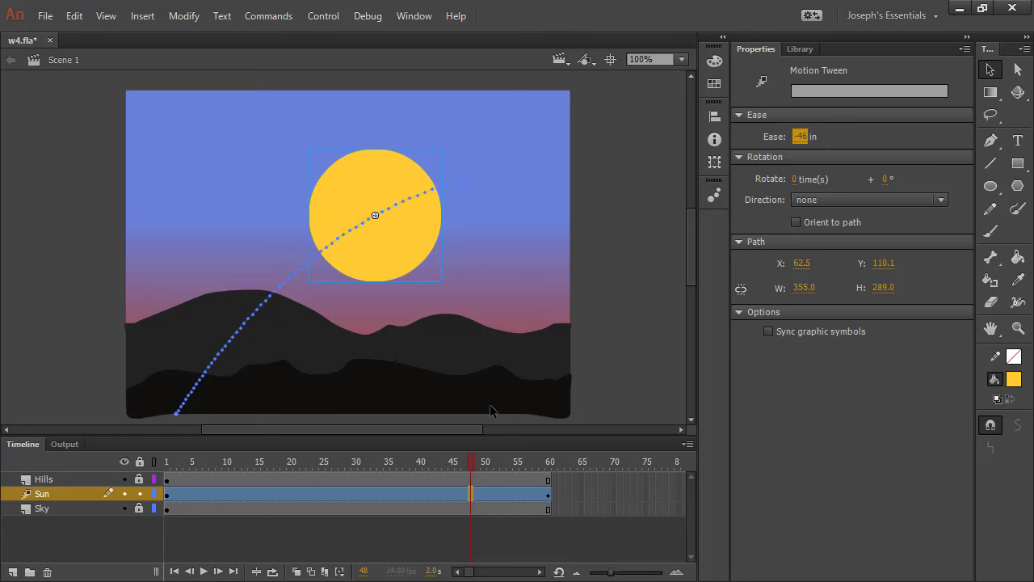
left_click_drag(800, 136, 634, 141)
left_click_drag(477, 457, 167, 459)
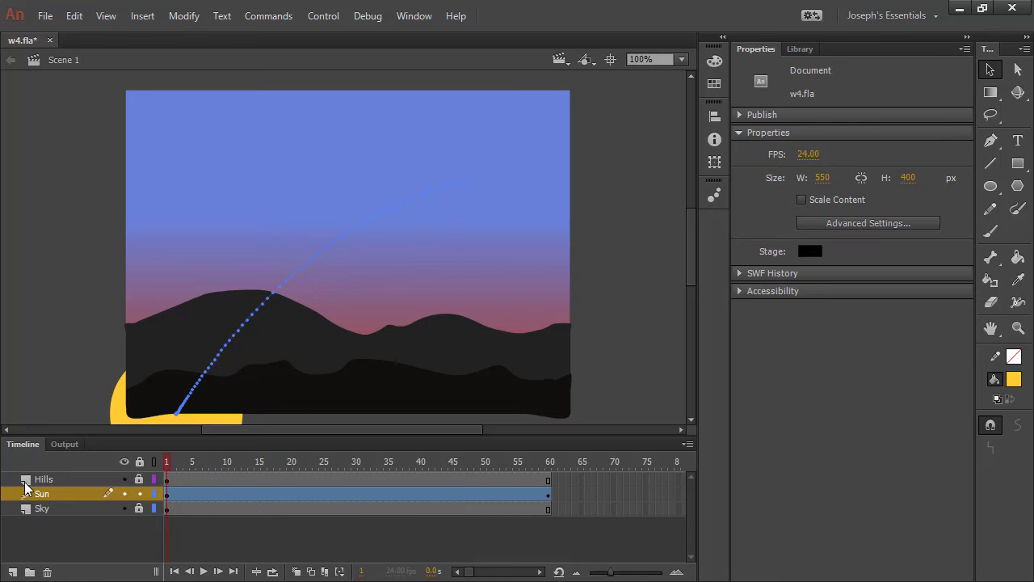
left_click(187, 404)
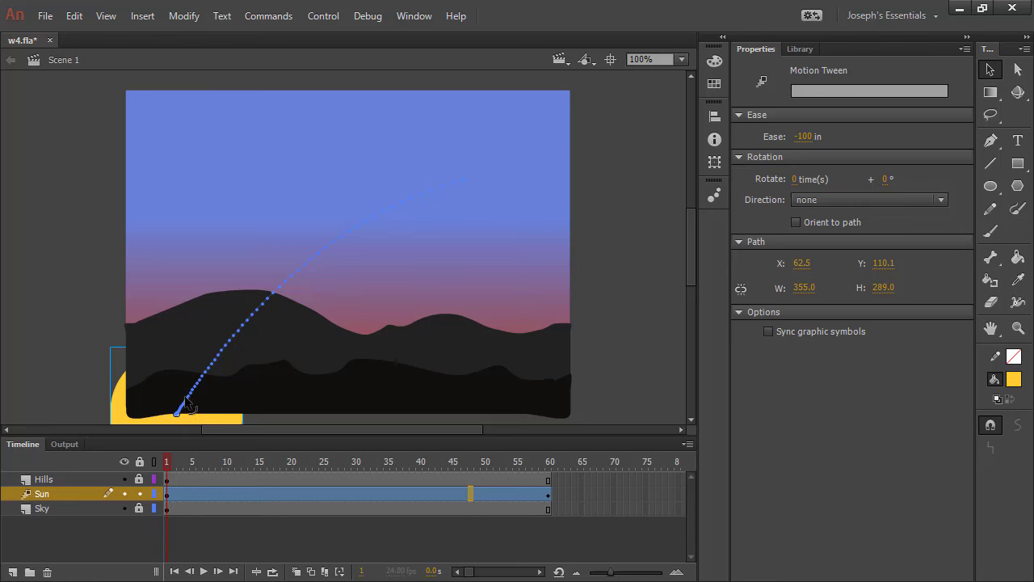
key("Return")
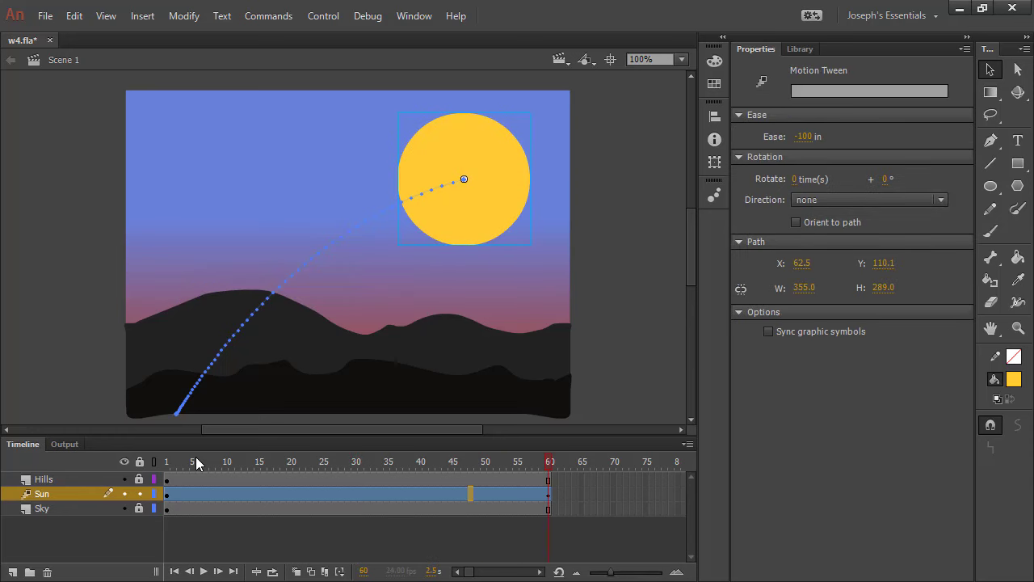
Step: Change the Sun motion tween's ease to 100 (out) and play the animation from frame 1
left_click(423, 495)
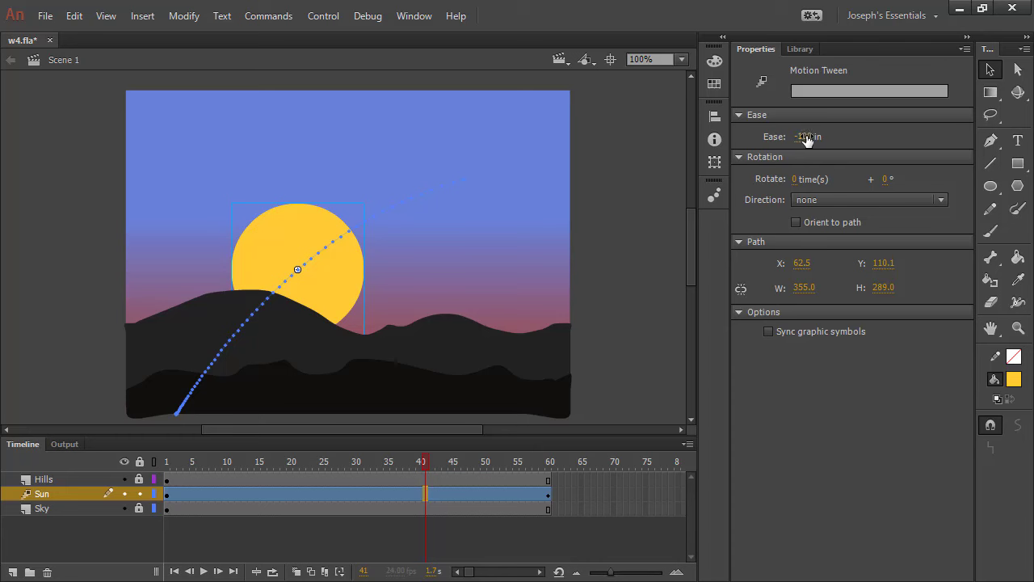
left_click_drag(808, 137, 994, 142)
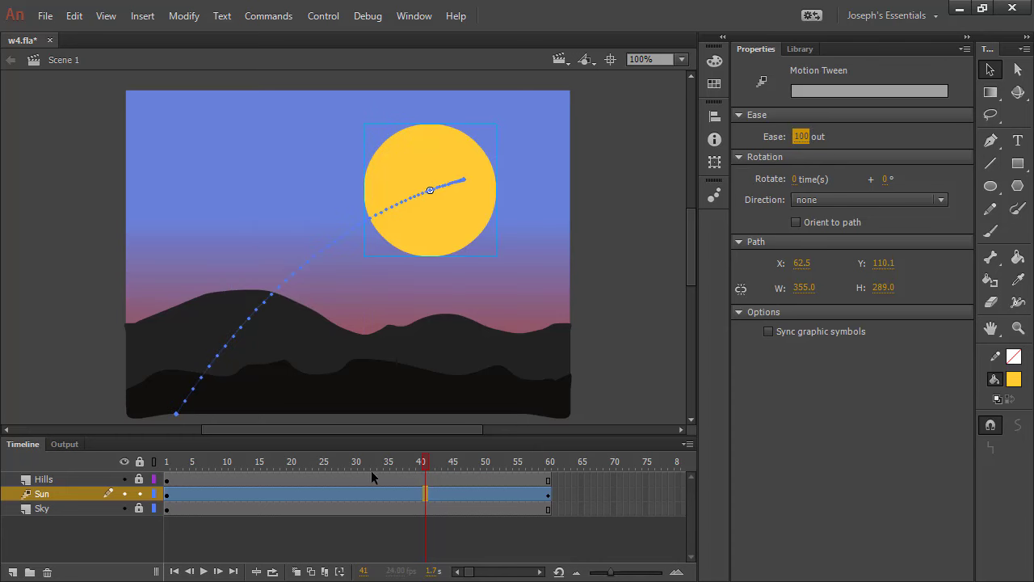
left_click_drag(419, 459, 166, 461)
key("Return")
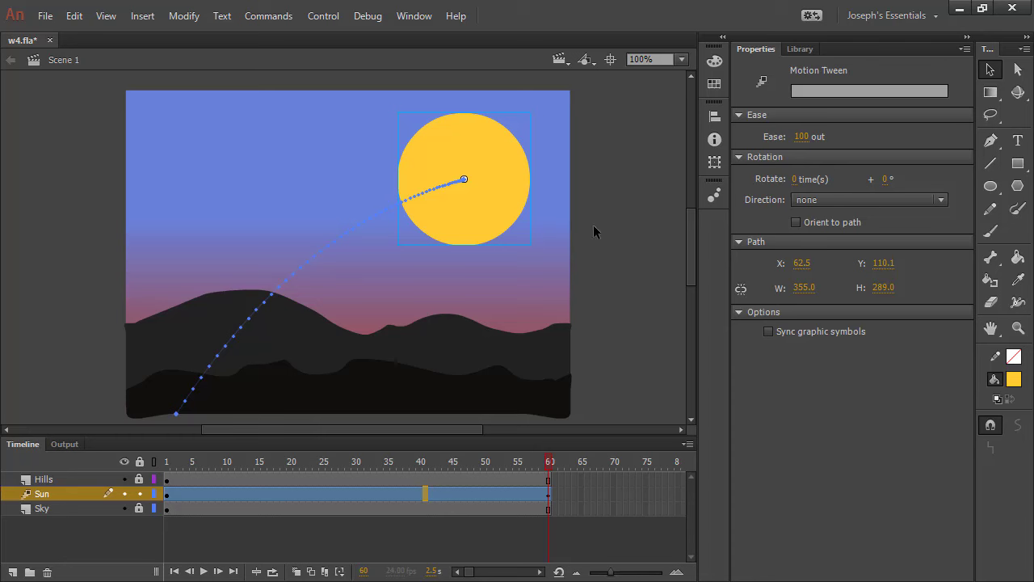
Step: Remove the easing from the Sun motion tween and save the file
left_click(801, 136)
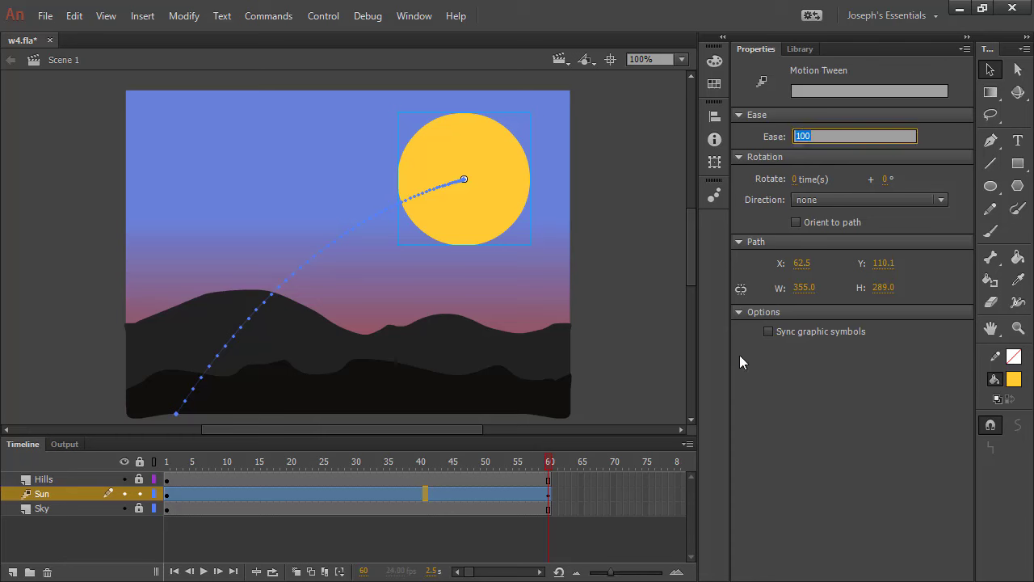
left_click(572, 307)
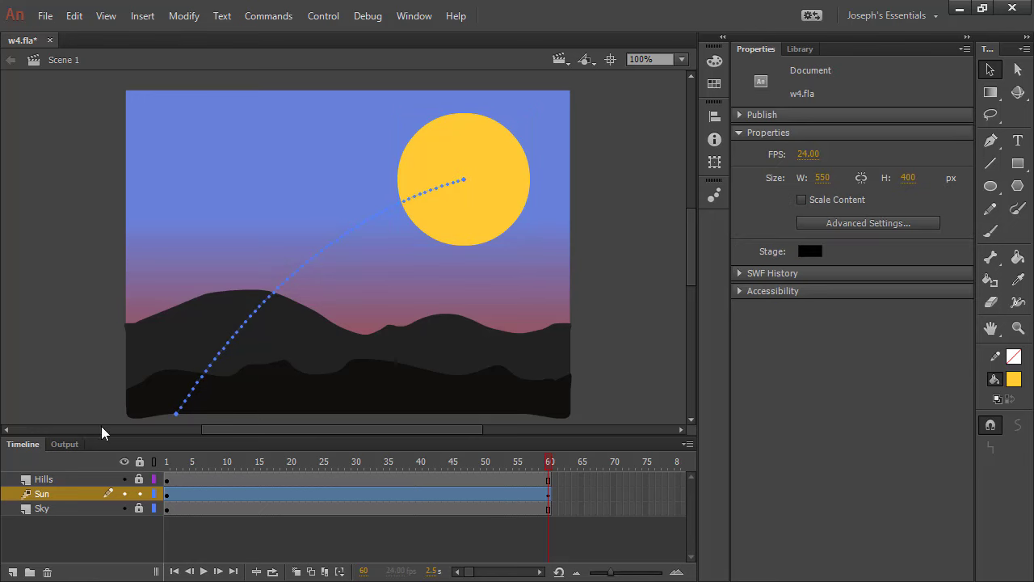
key("ctrl+s")
Step: Enlarge the timeline area to make room for more layers and bring the hills into view on the stage
left_click_drag(555, 435, 570, 324)
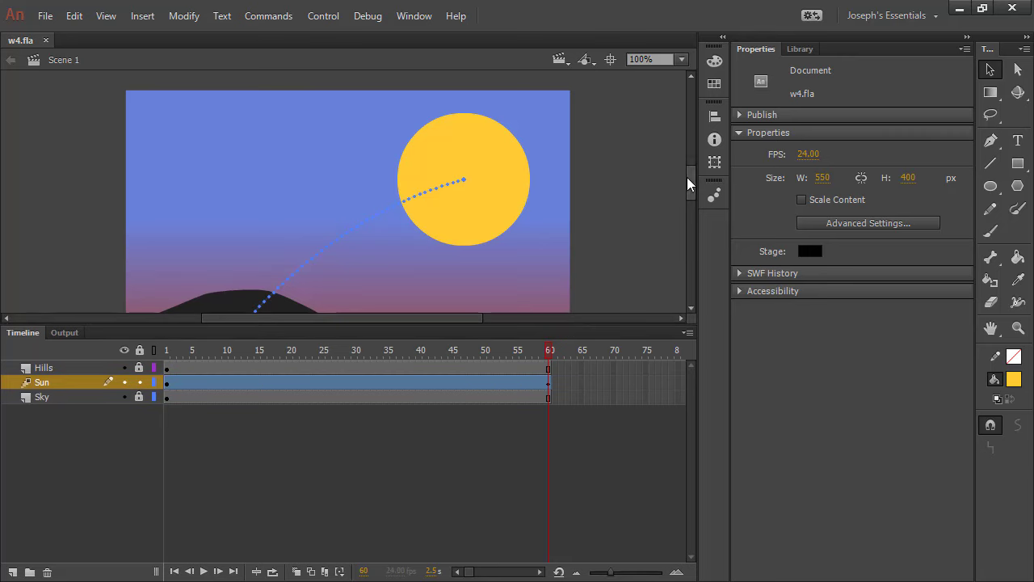
left_click_drag(687, 177, 691, 184)
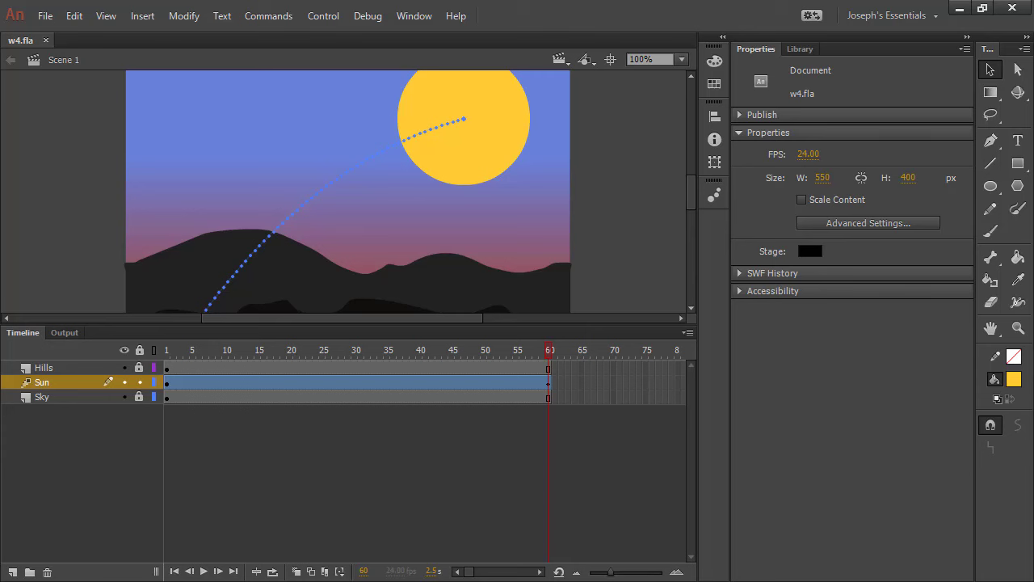
Step: Open the Sun tween's motion editor and view the Location X and Y curves individually, then both together
left_click(302, 380)
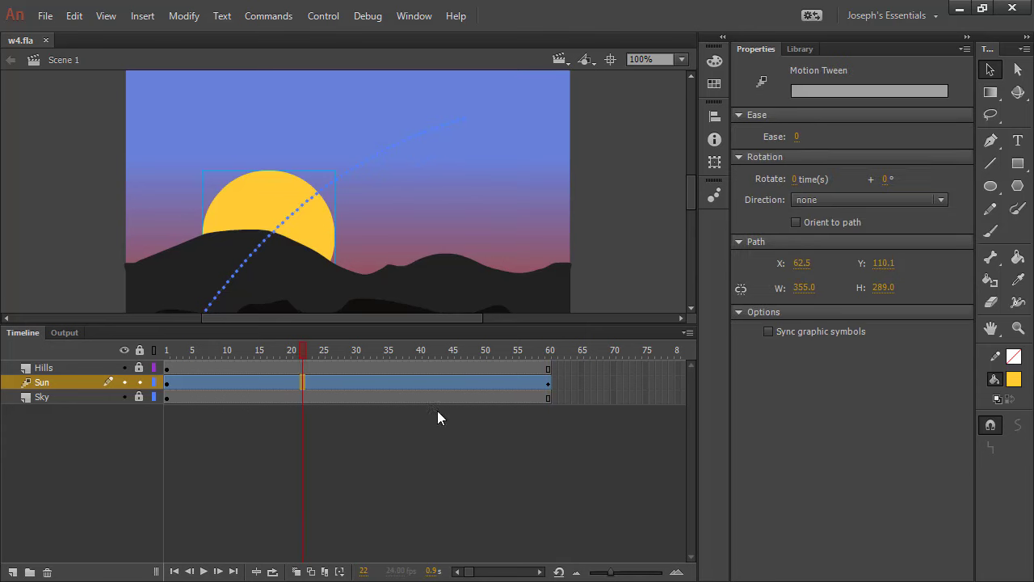
double_click(322, 383)
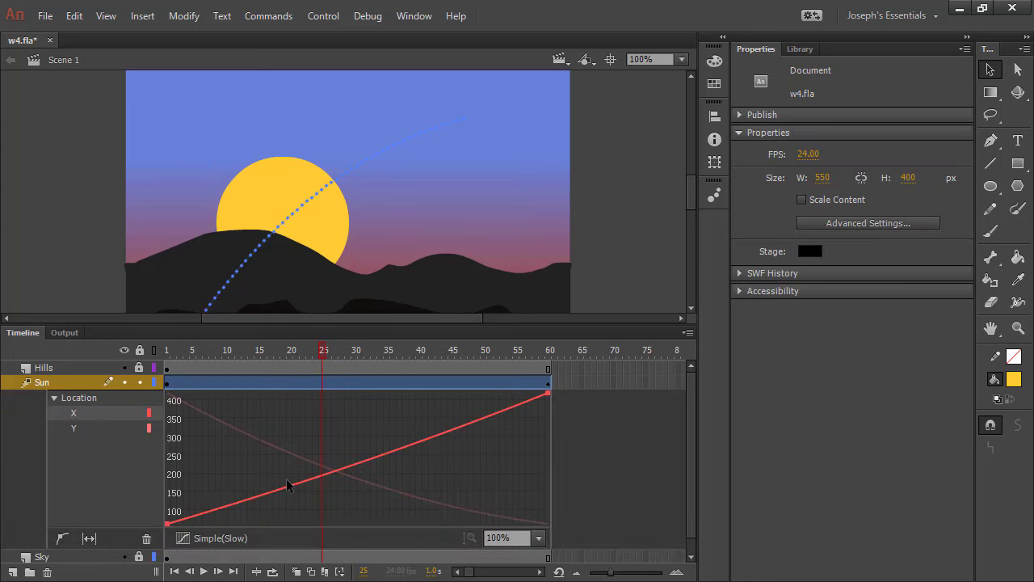
left_click(84, 407)
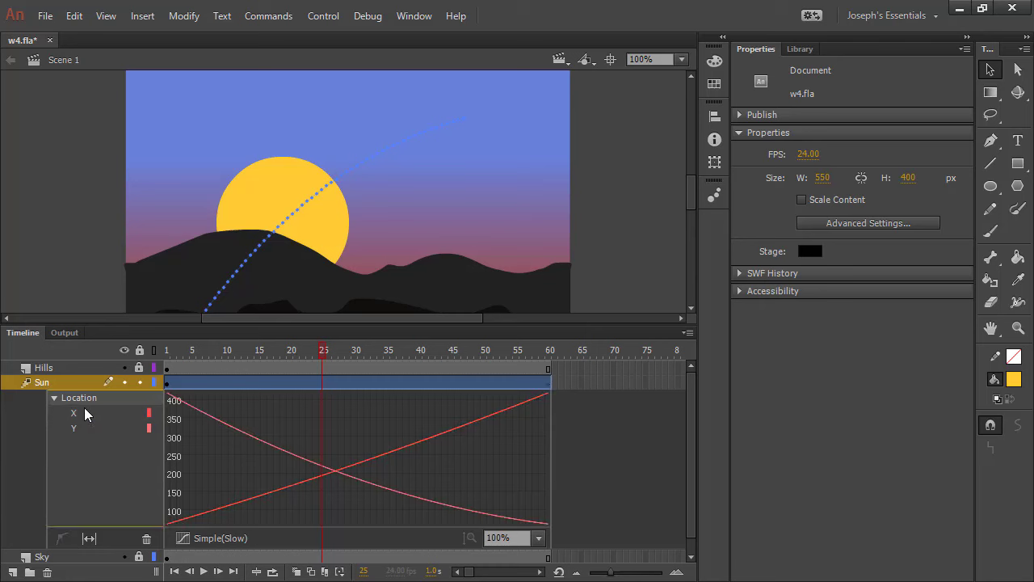
left_click(87, 412)
left_click(91, 428)
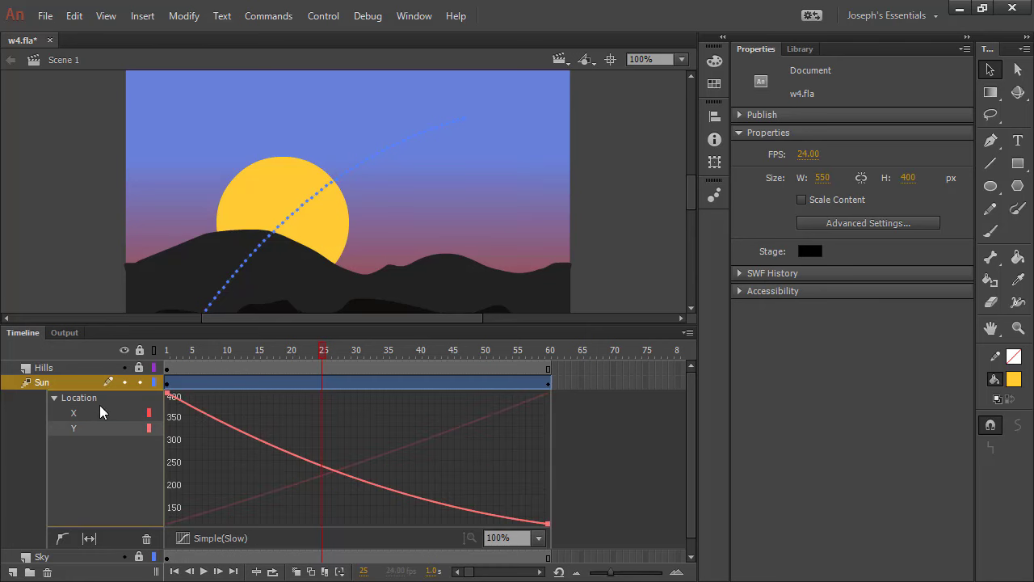
left_click(96, 398)
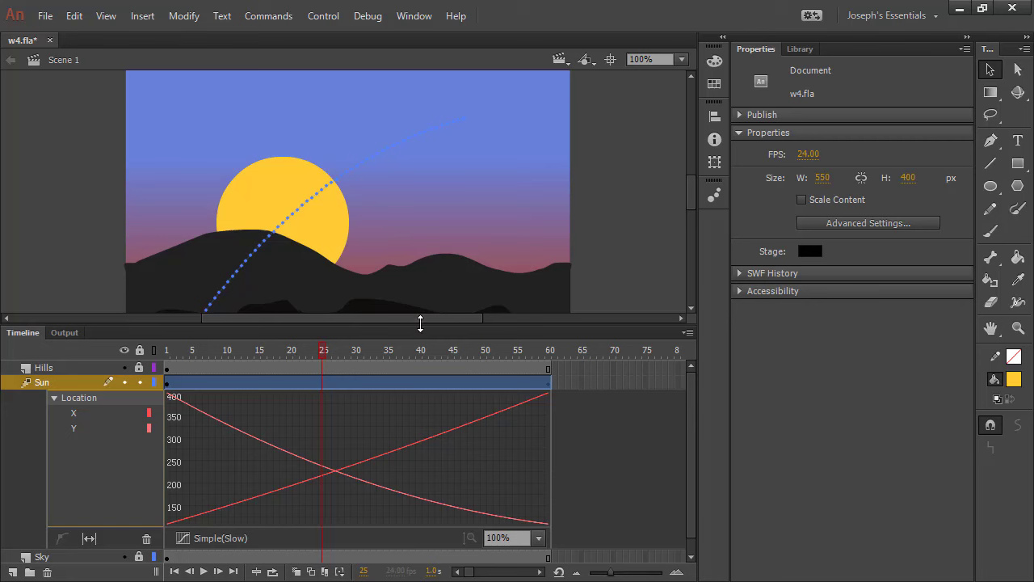
Step: Try the Simple Medium and Simple Fast ease presets on the Sun tween's Location
left_click(201, 538)
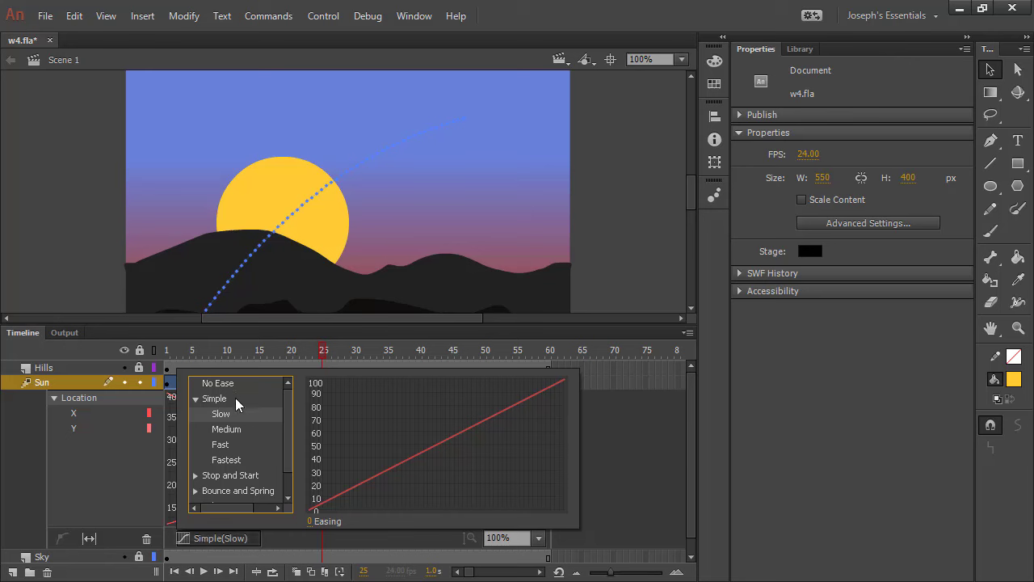
left_click(228, 429)
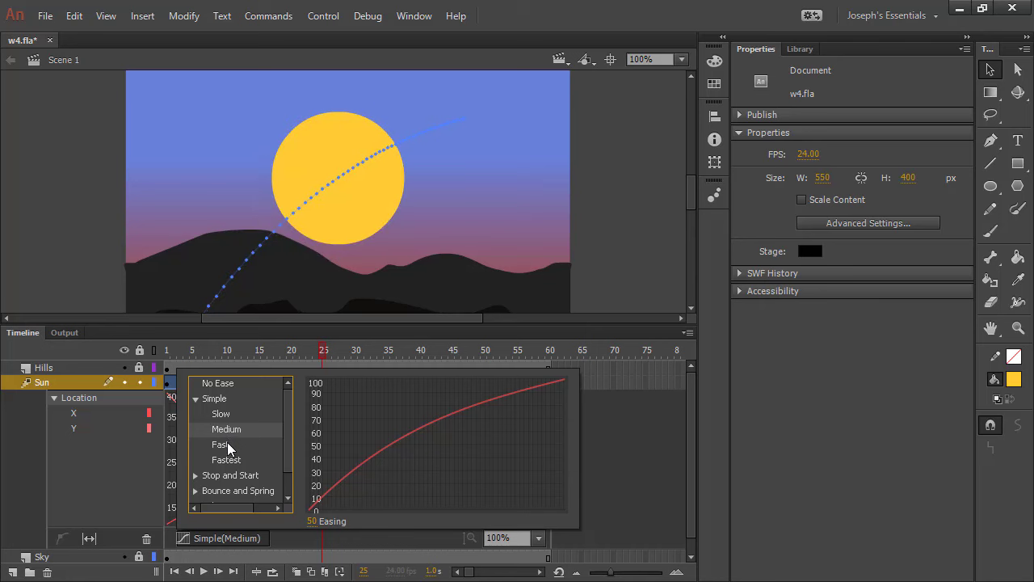
left_click(227, 444)
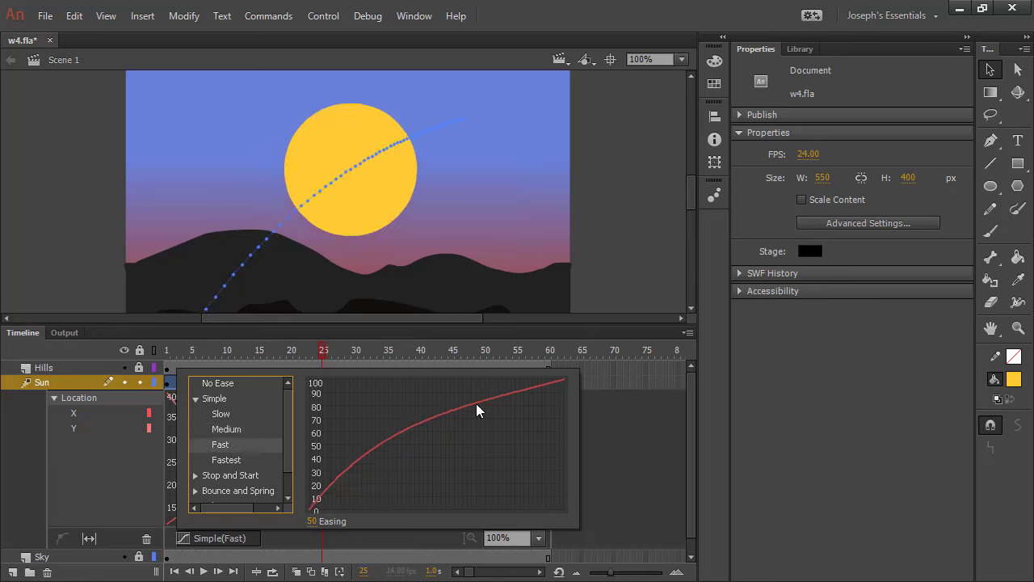
Step: Try the Stop and Start ease presets on the Sun tween's Location, ending with Fast
left_click_drag(287, 425, 285, 459)
left_click(197, 449)
left_click(230, 417)
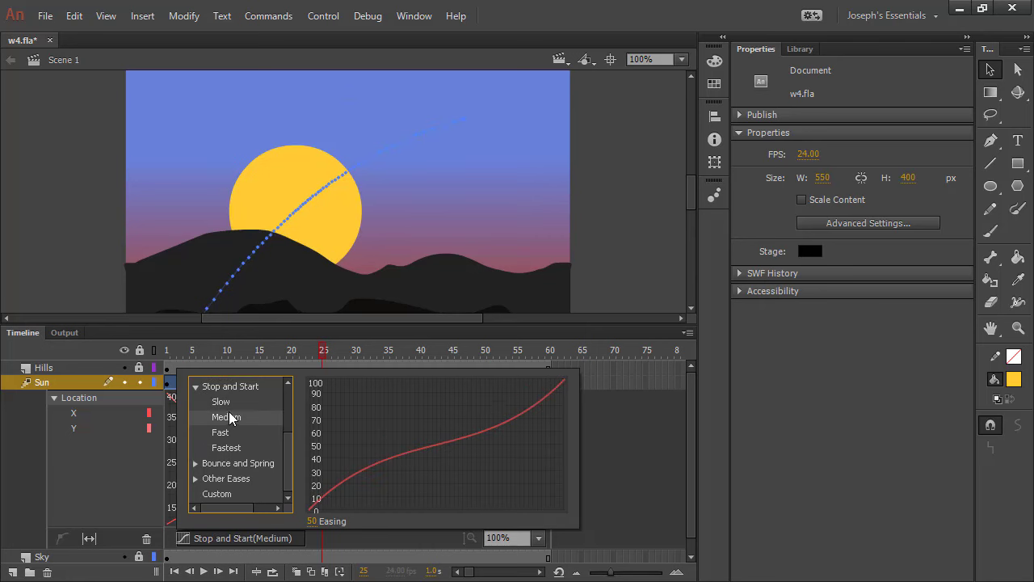
left_click(221, 404)
left_click(225, 433)
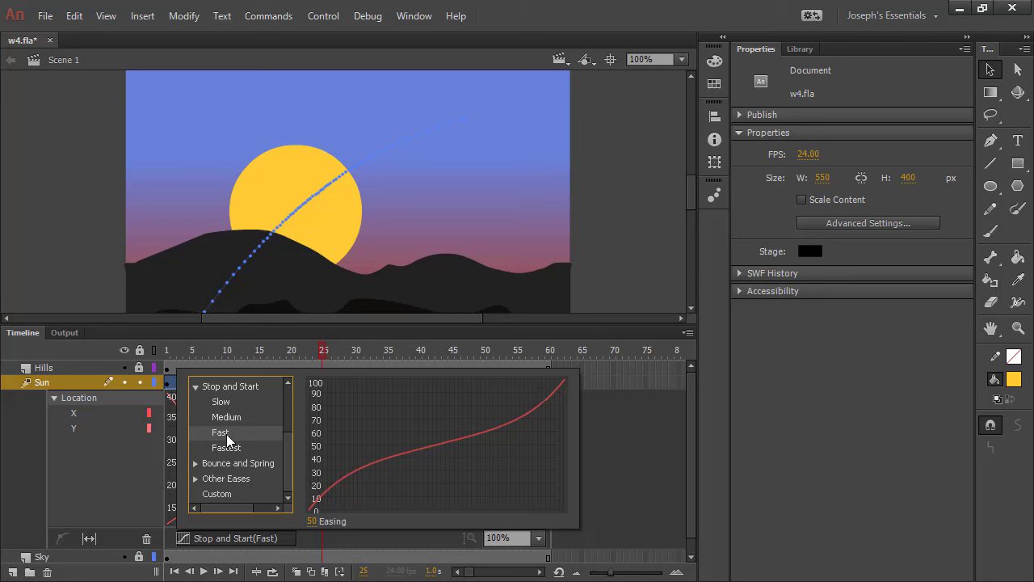
left_click(374, 539)
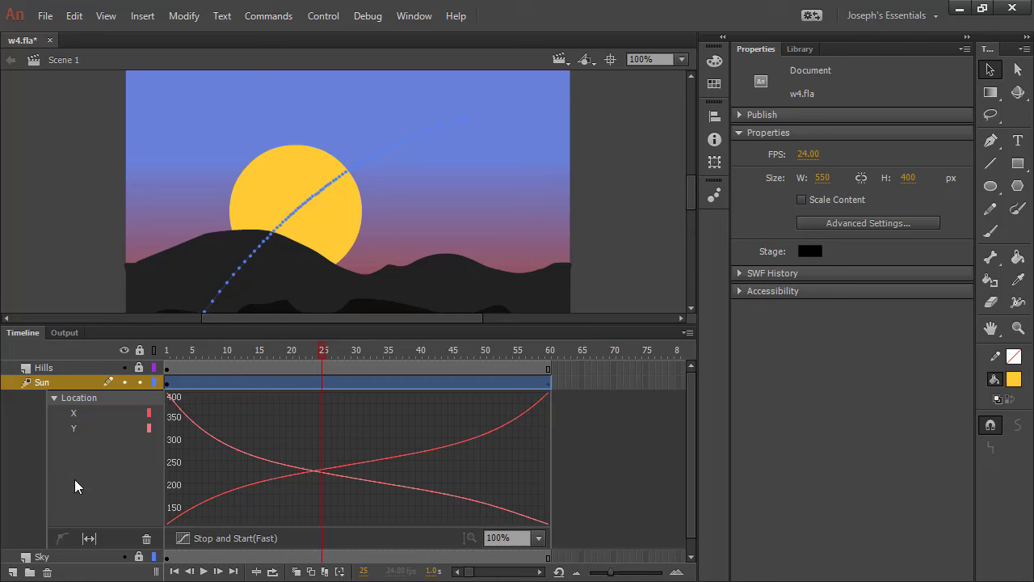
Step: Fit the Sun tween's motion graph to the timeline width and enlarge the timeline area
left_click(90, 539)
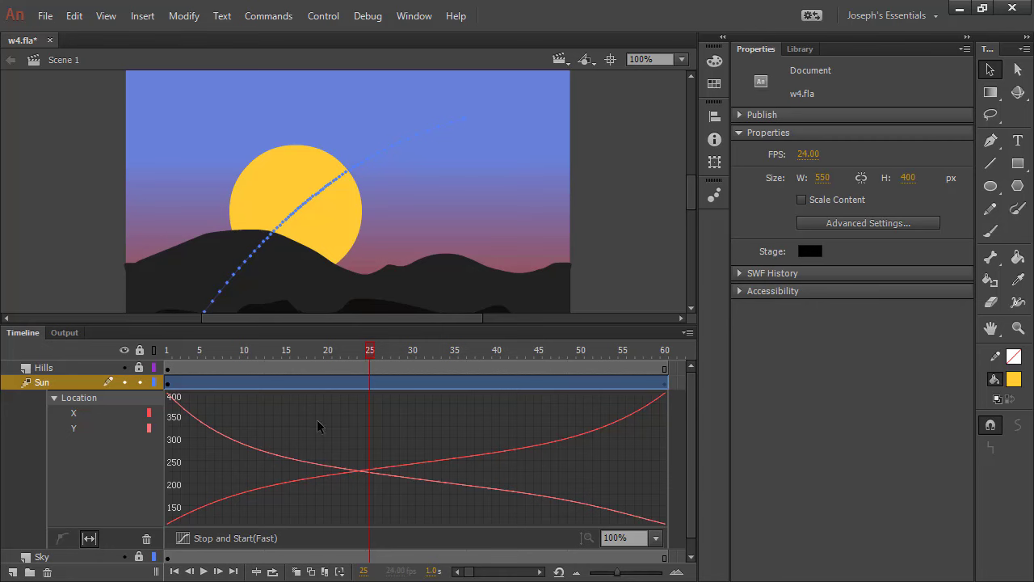
left_click_drag(219, 325, 219, 273)
scroll(683, 165, "down", 2)
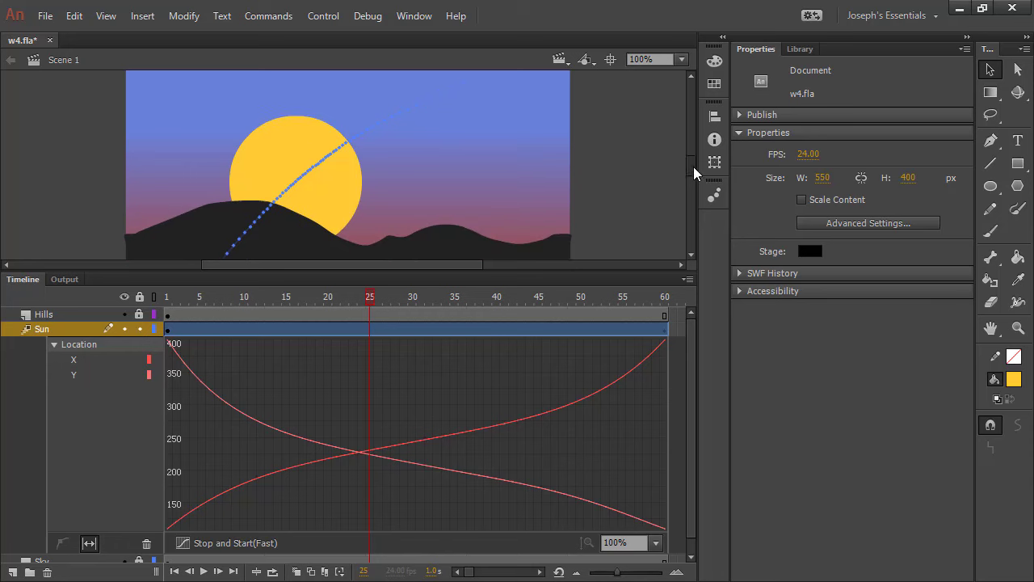
Step: Fit the stage in the window and play the sun animation from frame 1
left_click(681, 58)
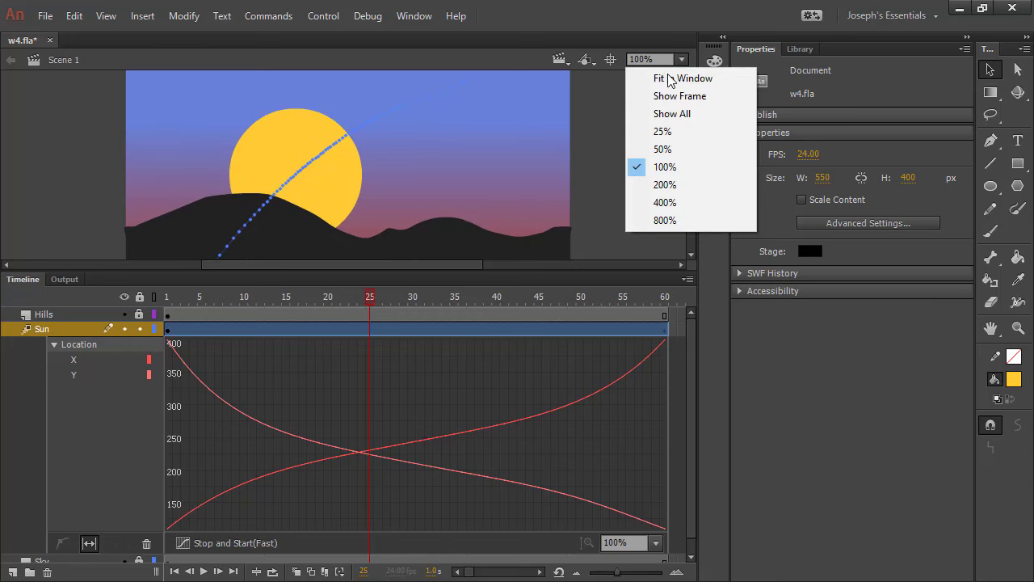
left_click(679, 78)
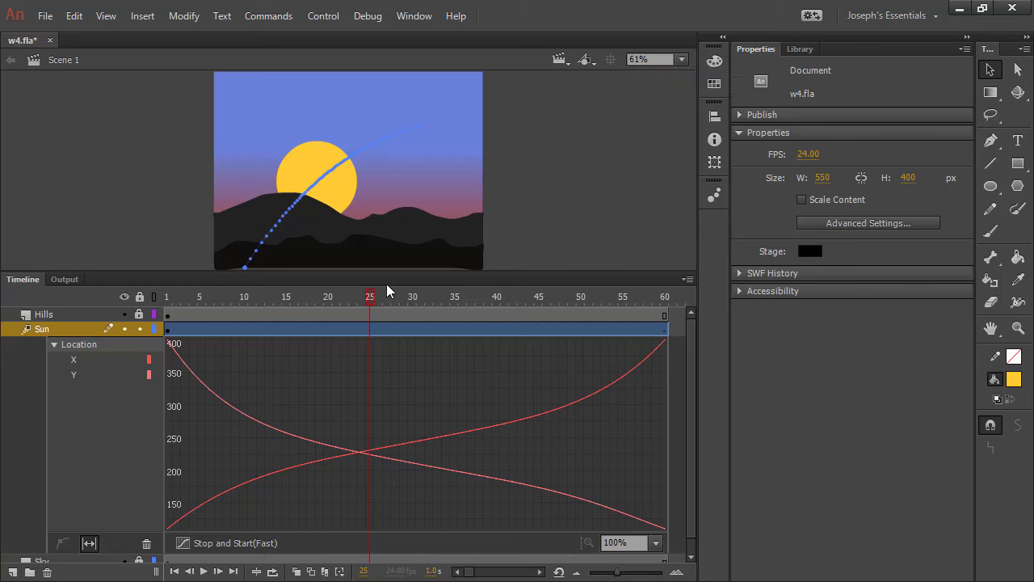
key("Return")
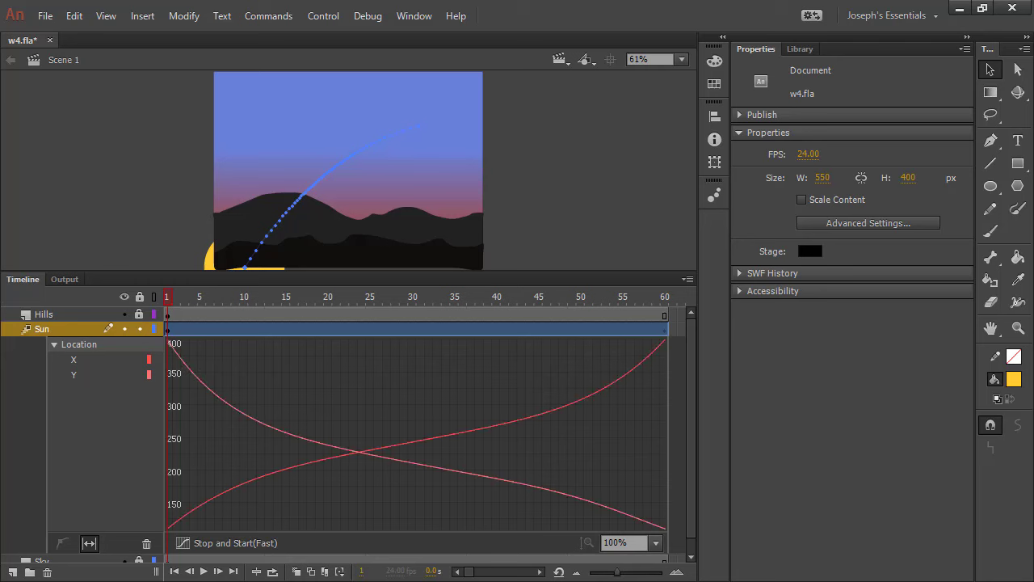
key("Return")
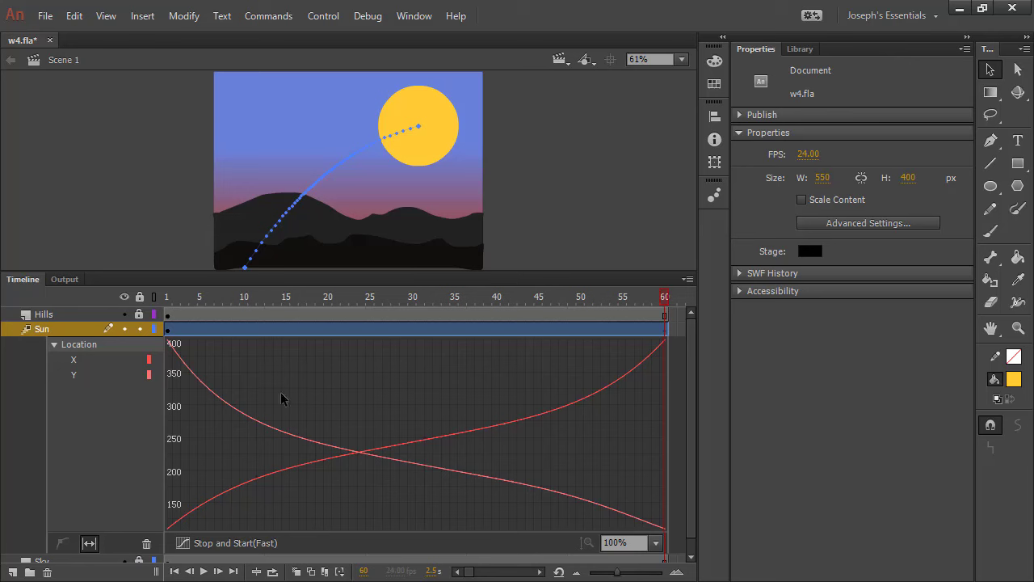
Step: Change the Sun tween's Location ease to the Stop and Start (Slow) preset and play the animation
left_click(189, 543)
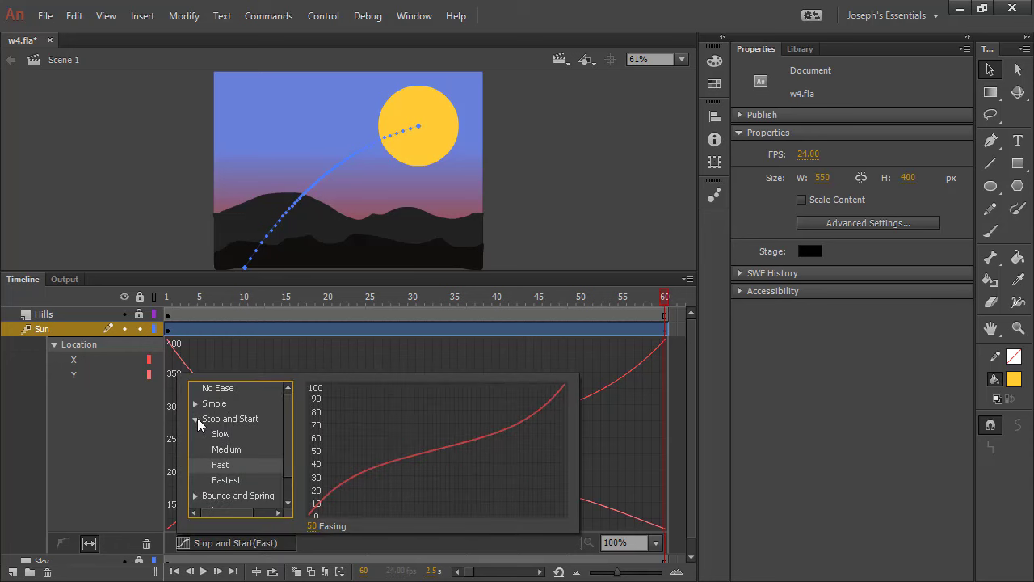
left_click(231, 451)
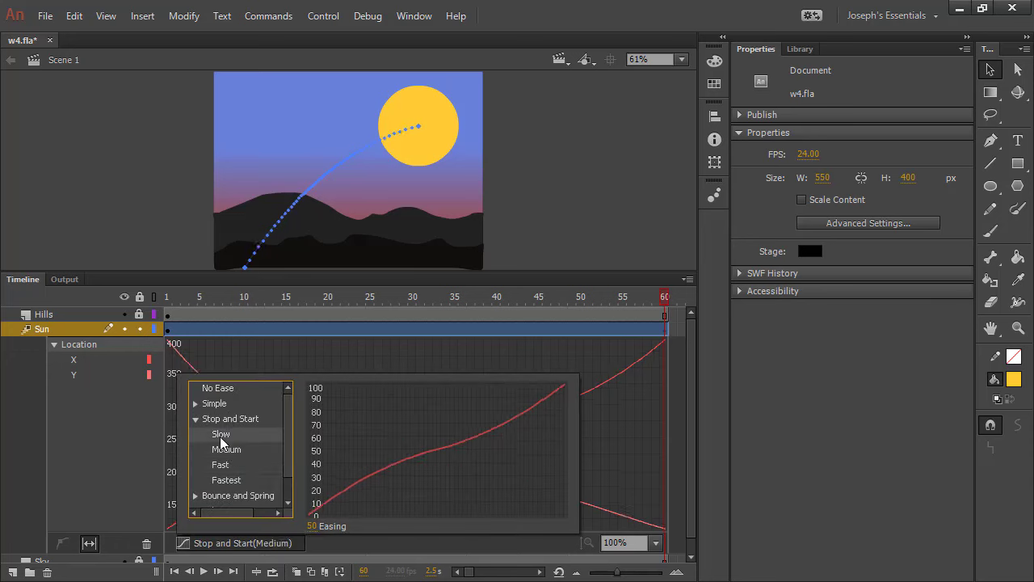
left_click(223, 437)
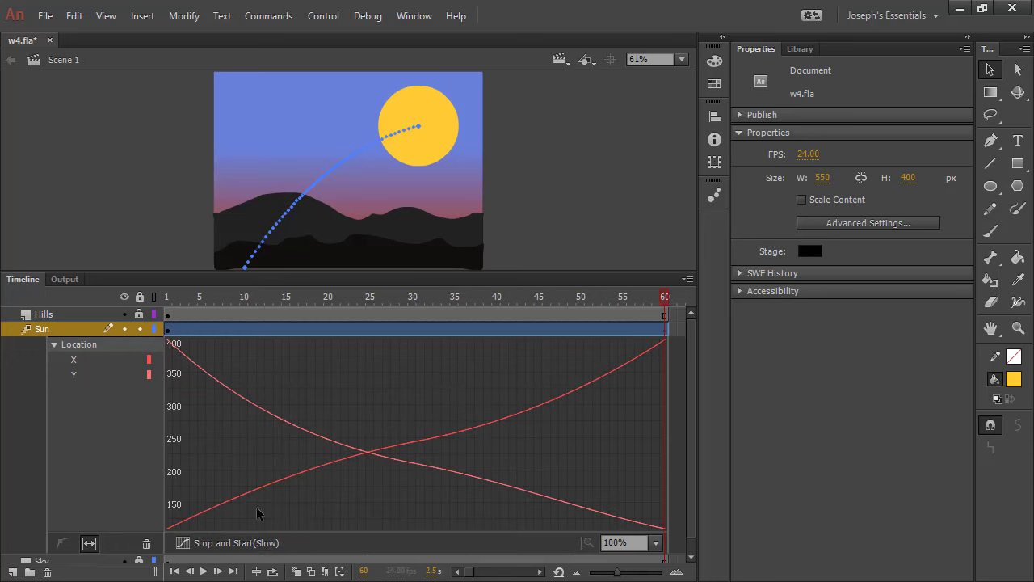
key("Return")
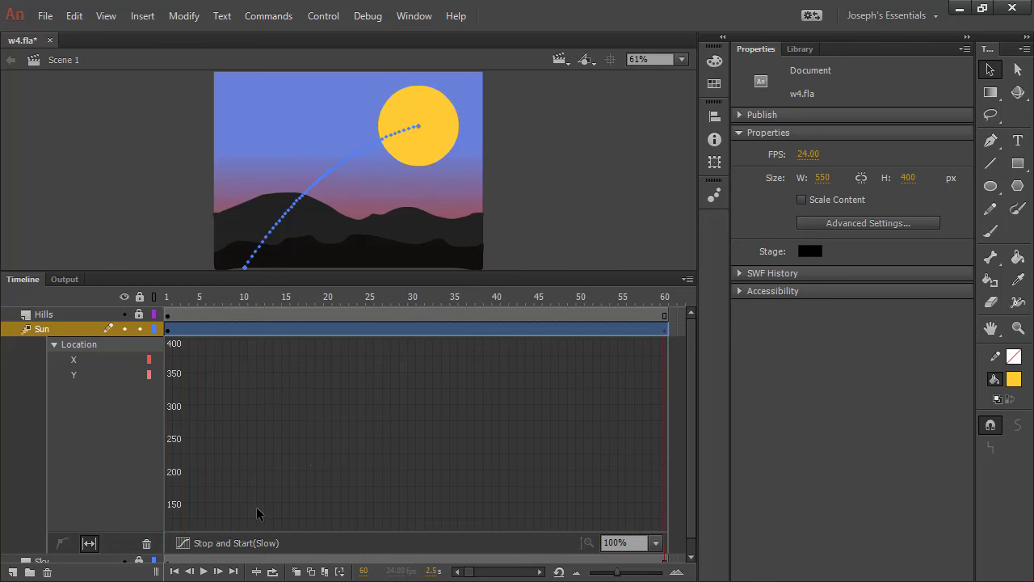
key("Return")
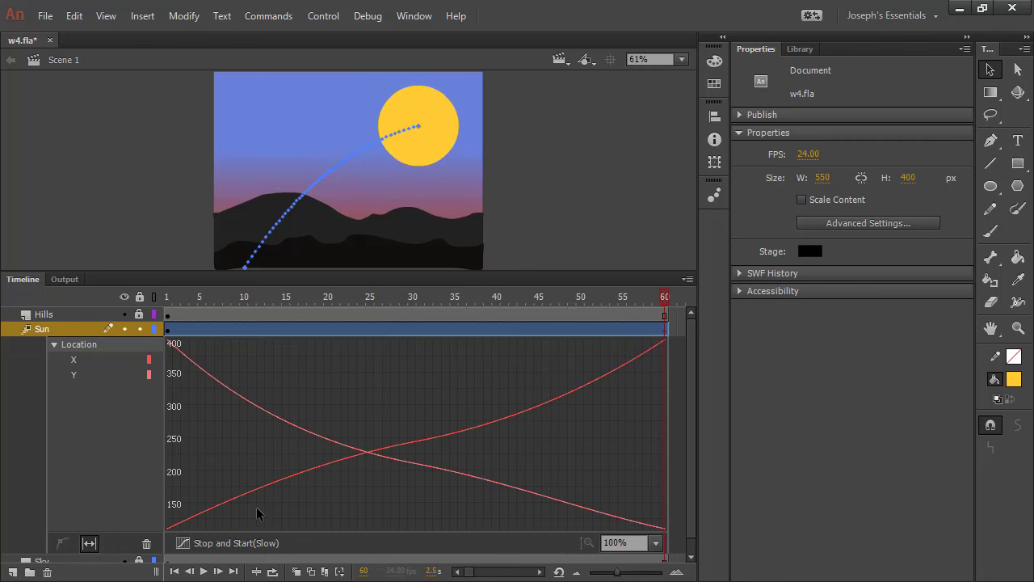
Step: Examine the X and Y curves of the Sun tween's Location and scrub the playhead from frame 1 to frame 52
left_click(167, 297)
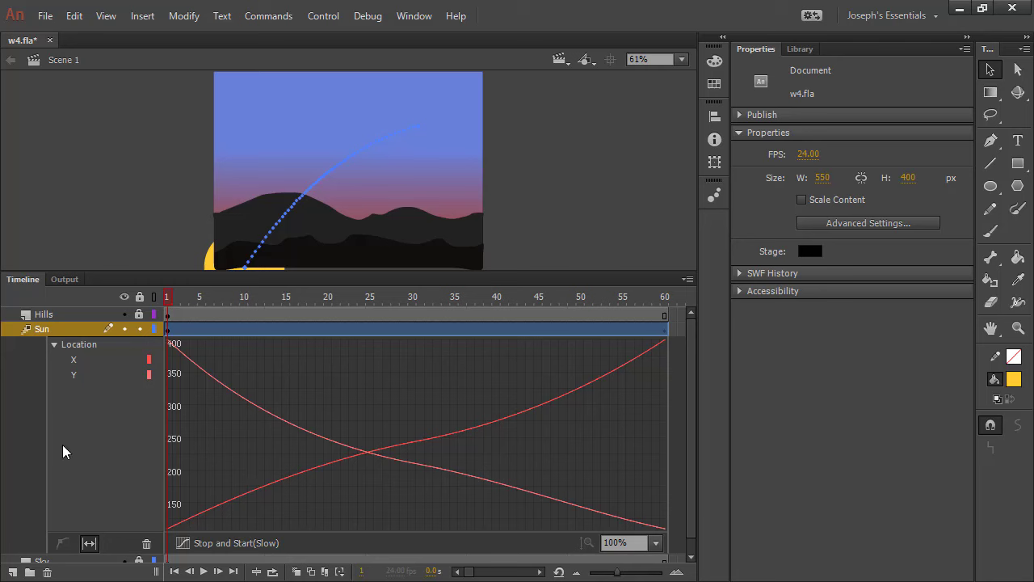
left_click(91, 364)
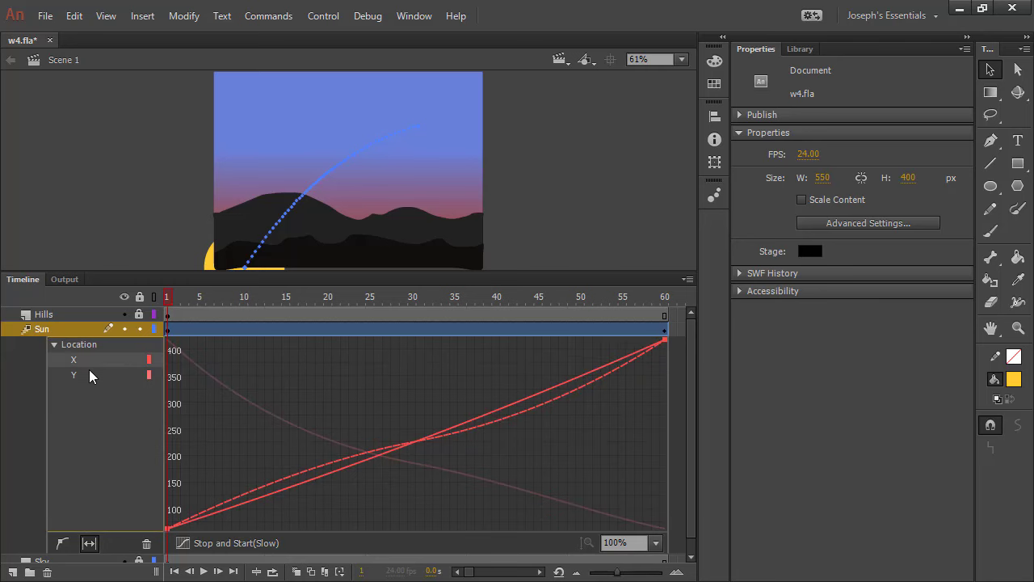
left_click(88, 374)
left_click(87, 360)
left_click_drag(207, 316, 289, 299)
left_click_drag(418, 294, 594, 287)
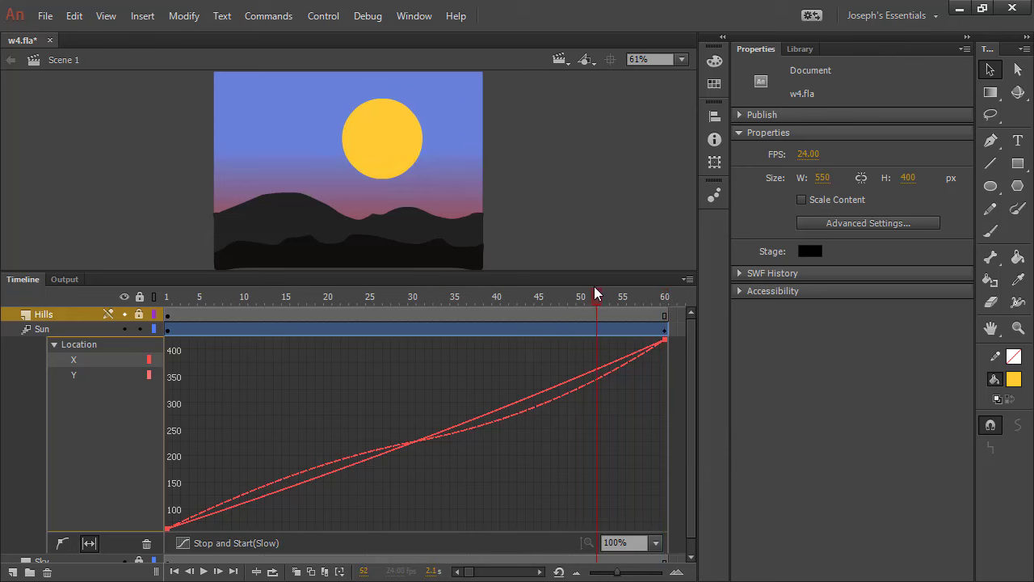
Step: Add a Blur filter to the SunDisc movie clip at frame 60 of the Sun layer
left_click(401, 149)
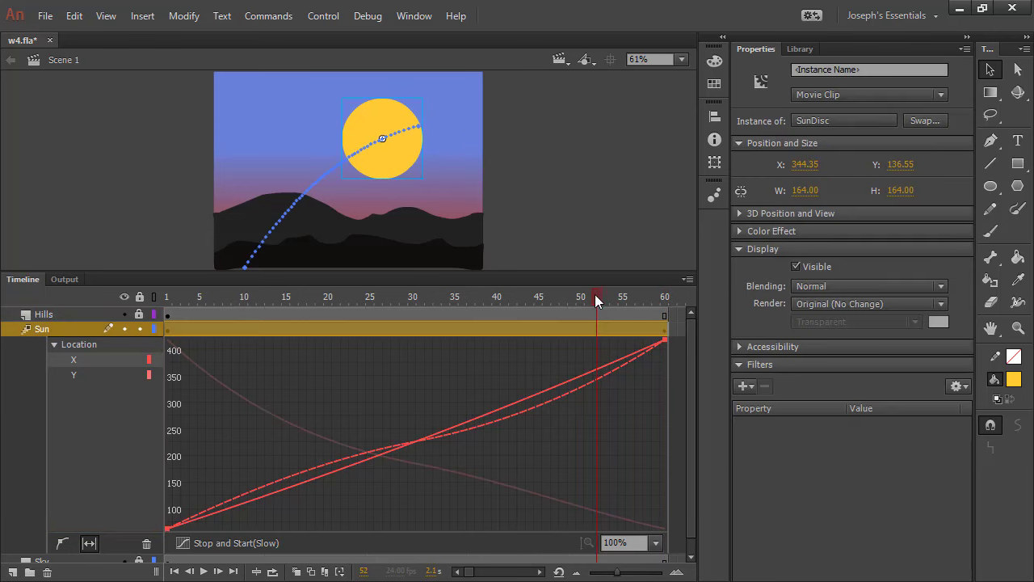
left_click(664, 329)
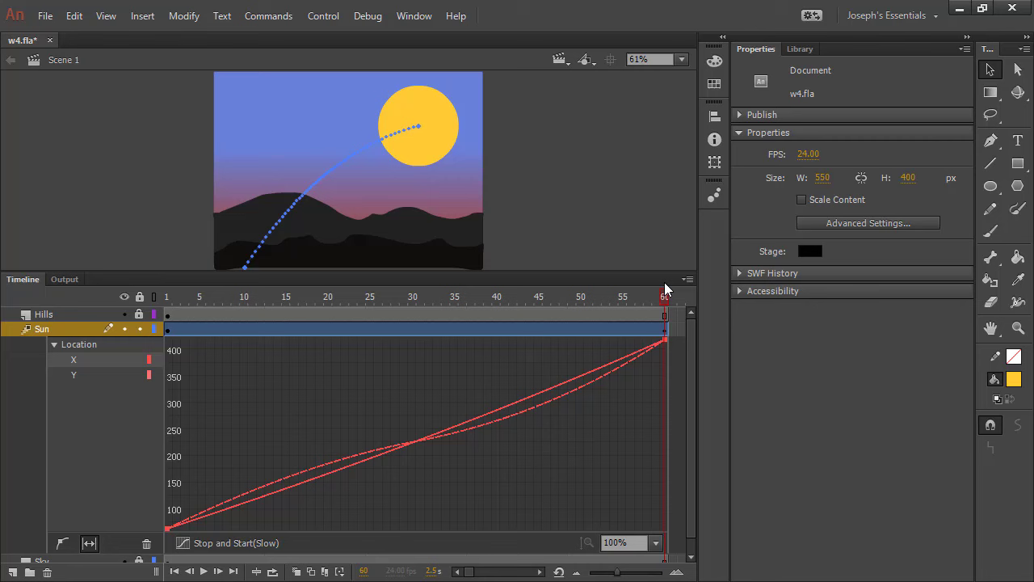
left_click(420, 149)
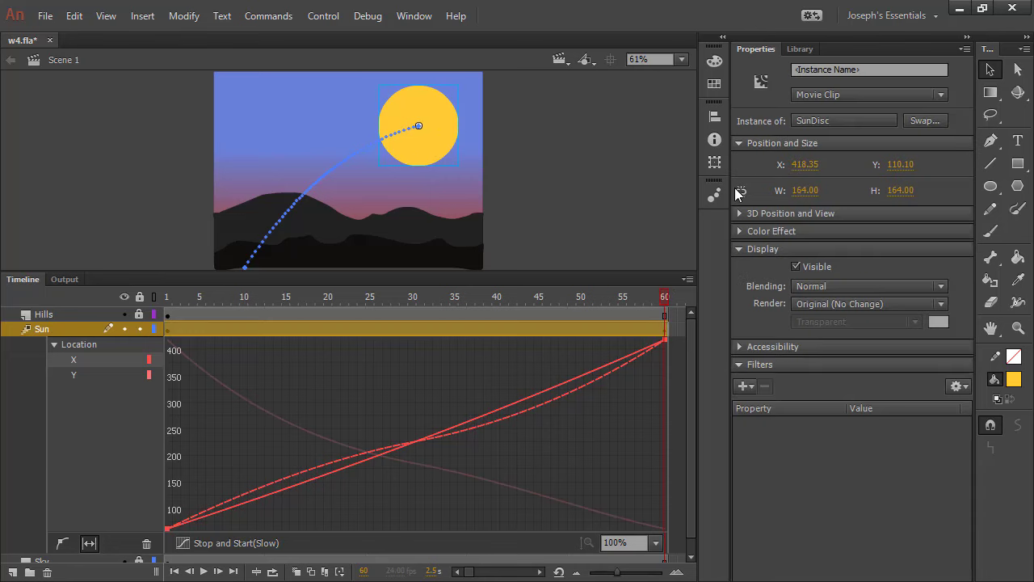
left_click(742, 249)
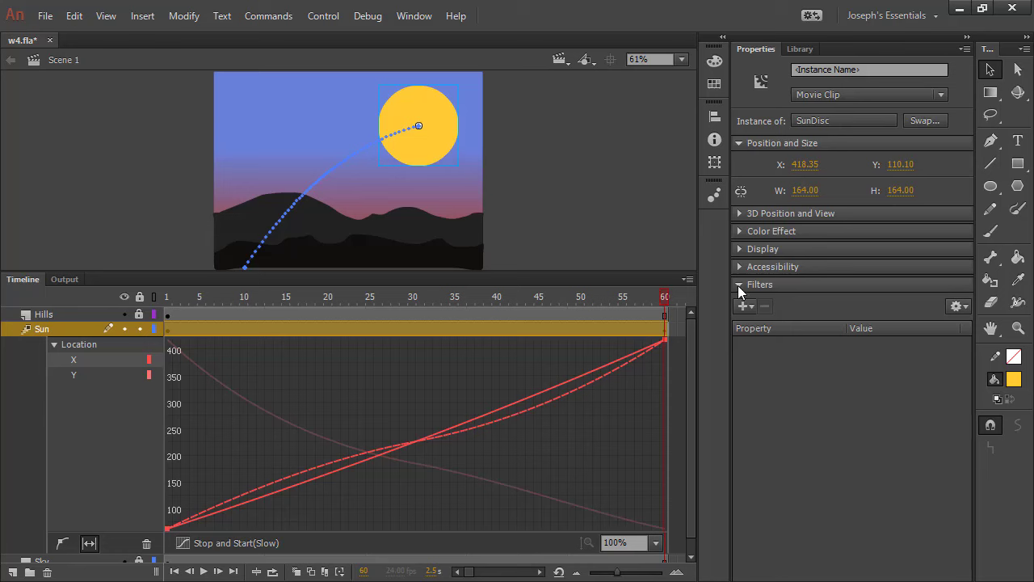
left_click(751, 309)
left_click(751, 309)
left_click(751, 308)
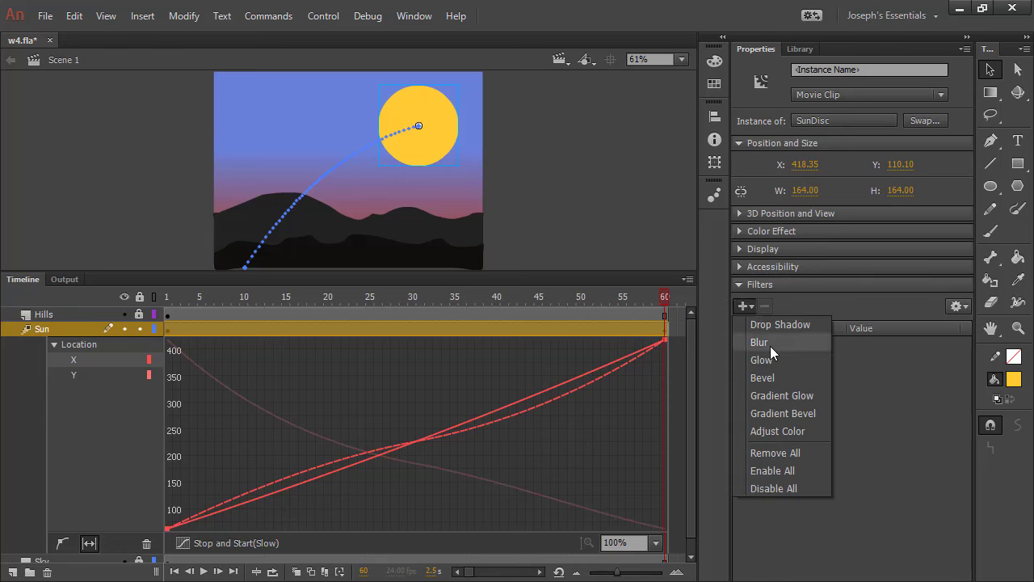
left_click(770, 345)
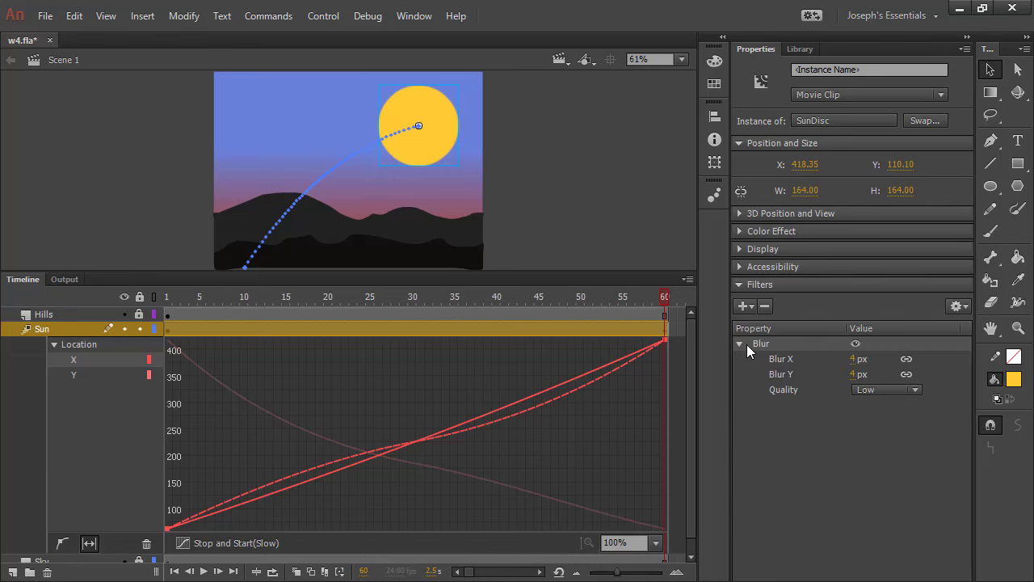
Step: Set the SunDisc Blur filter to 10 px in X and Y with Medium quality
left_click_drag(854, 360, 868, 360)
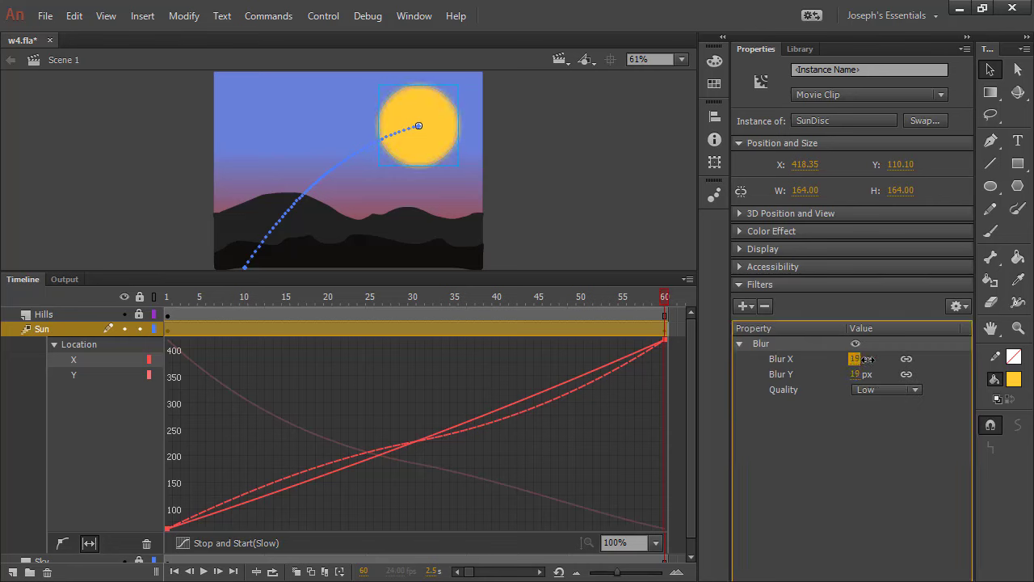
left_click(894, 387)
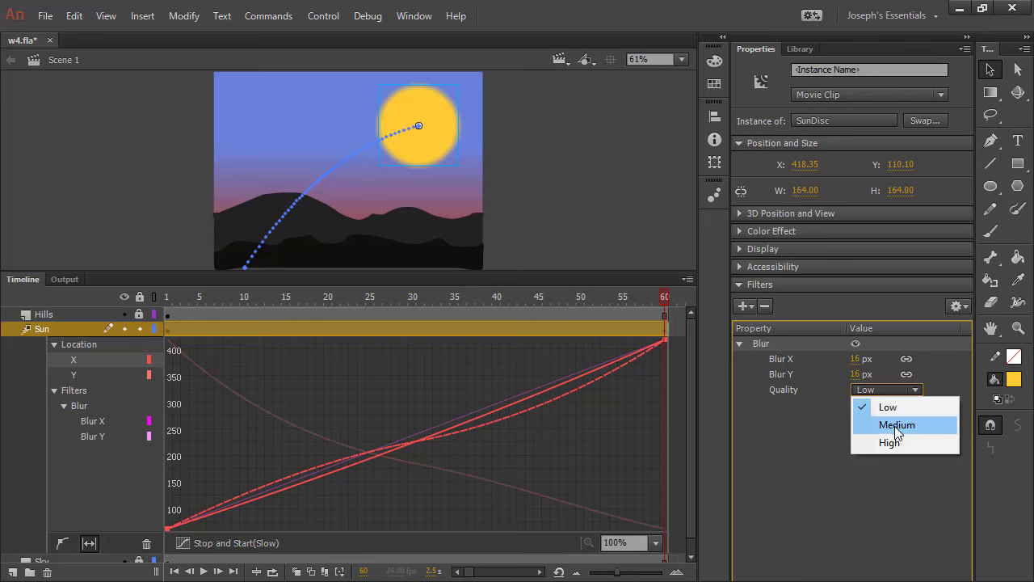
left_click(893, 424)
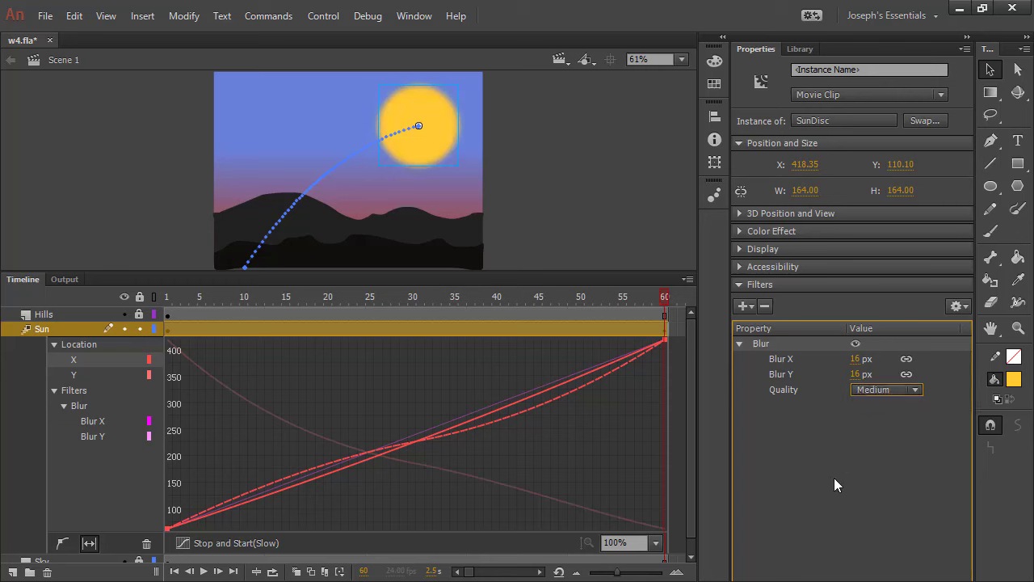
left_click(853, 374)
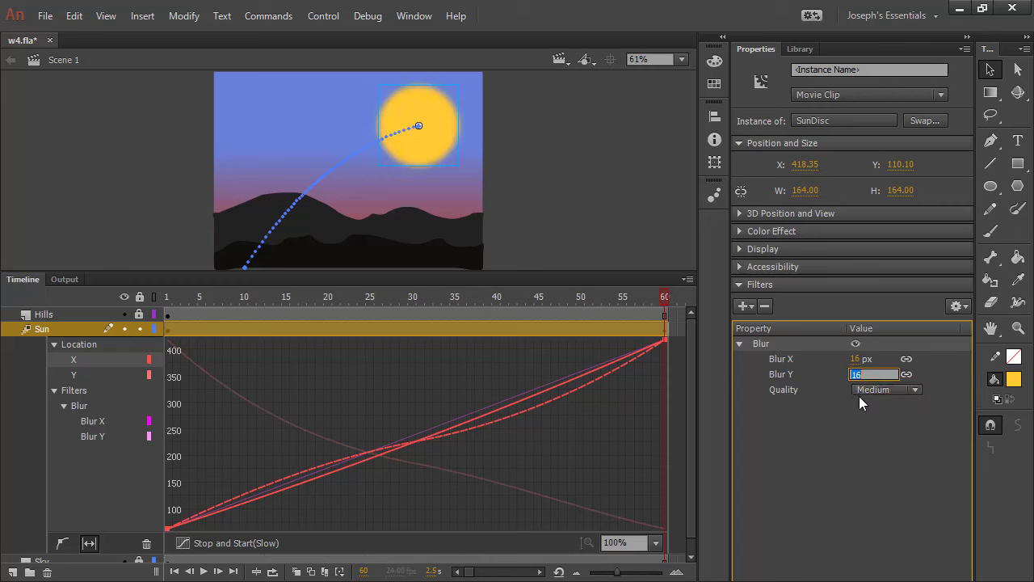
type("10")
left_click(846, 464)
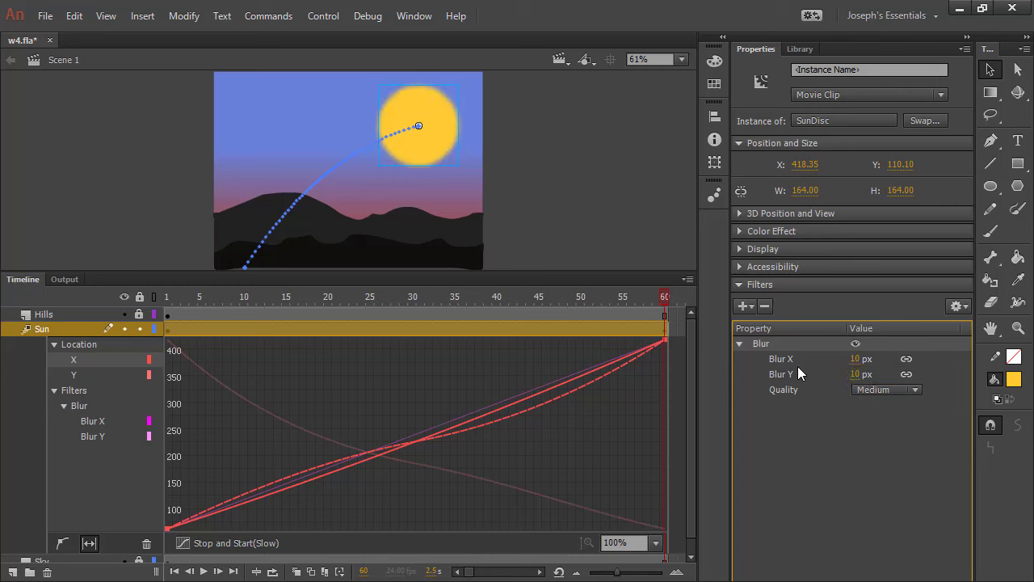
Step: Add a Glow filter to the SunDisc at frame 60 and set its quality to Medium
left_click(752, 305)
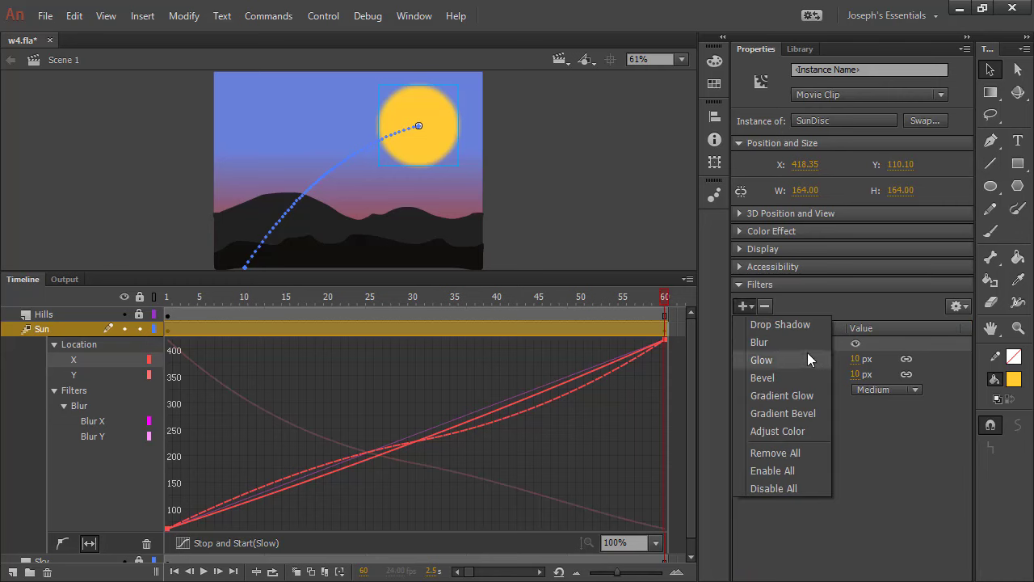
left_click(784, 359)
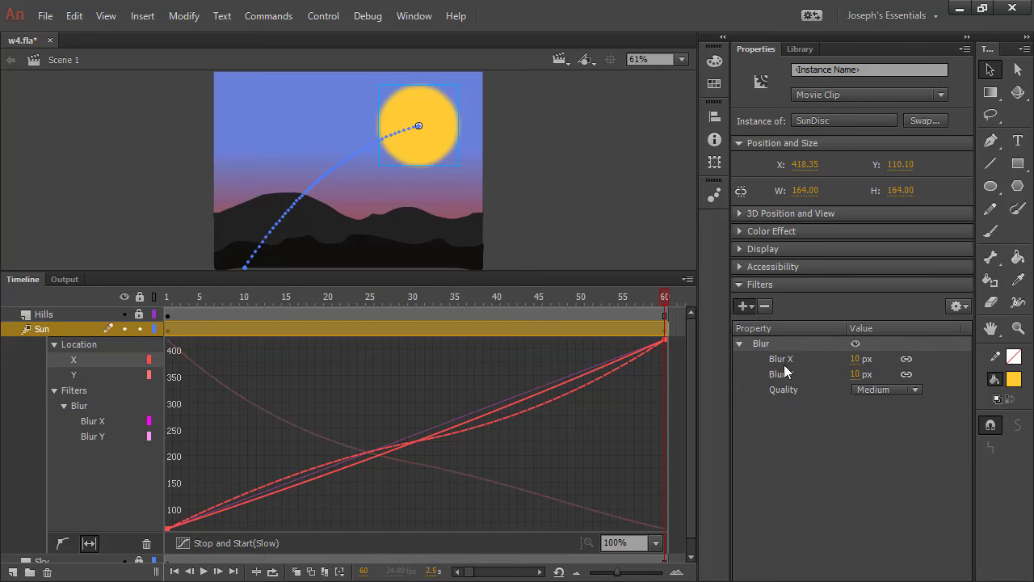
left_click(887, 466)
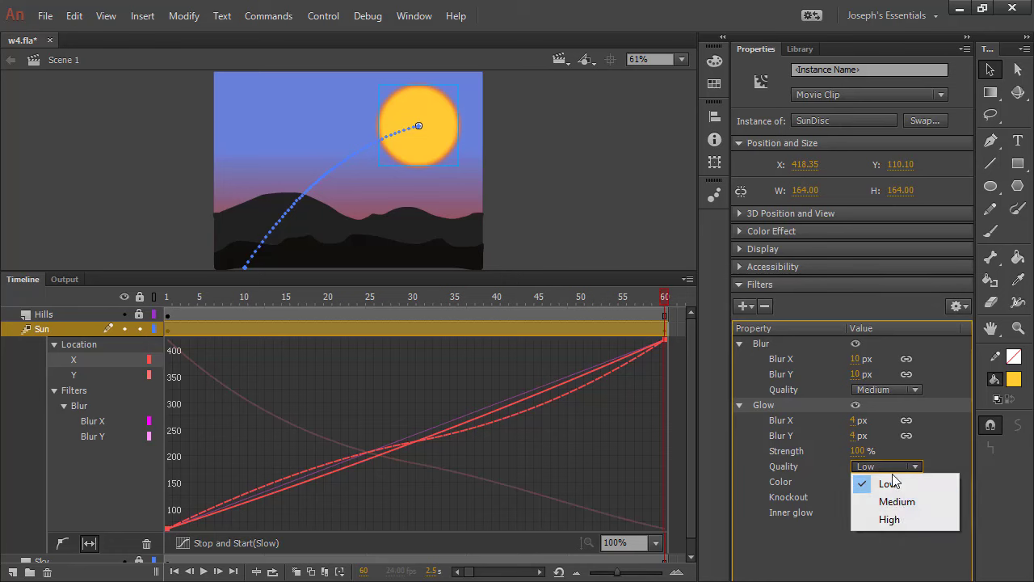
left_click(899, 499)
Step: Change the Glow filter's color to the pale yellow #FFFF97
left_click(857, 481)
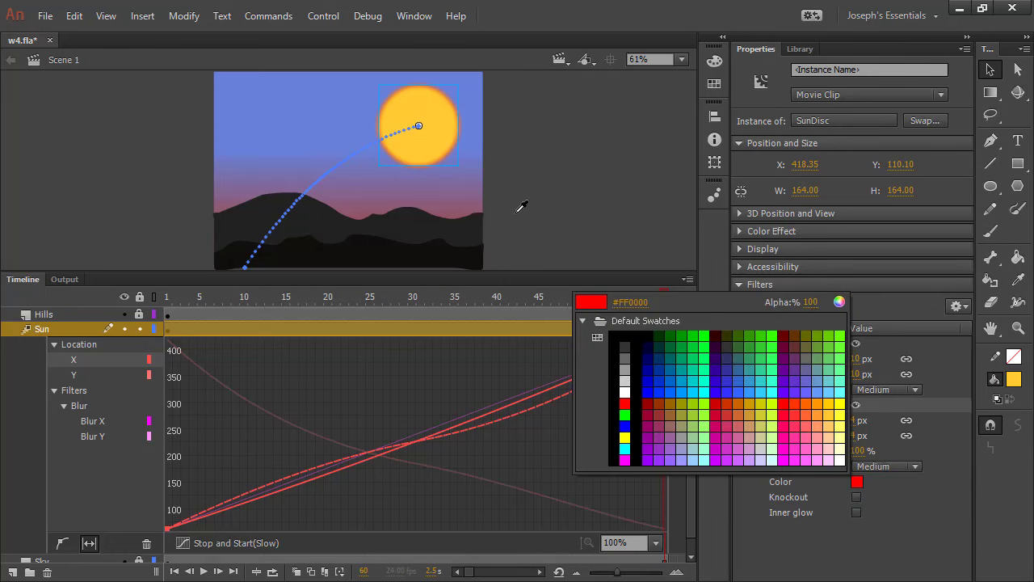
left_click(422, 159)
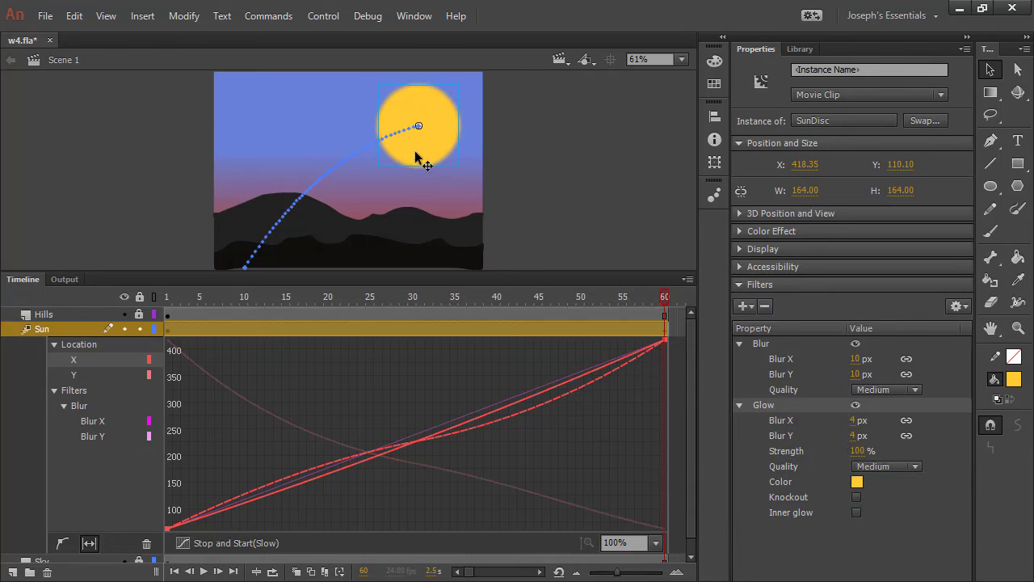
left_click(857, 481)
left_click(844, 302)
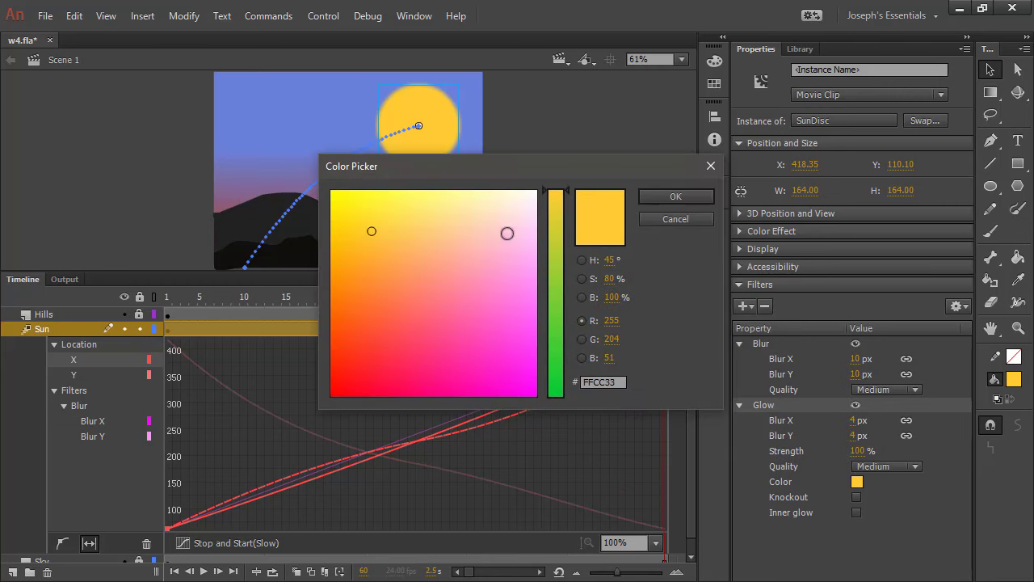
mouse_move(378, 228)
left_mouse_down()
mouse_move(425, 199)
mouse_move(415, 198)
mouse_move(452, 184)
mouse_move(450, 193)
left_mouse_up()
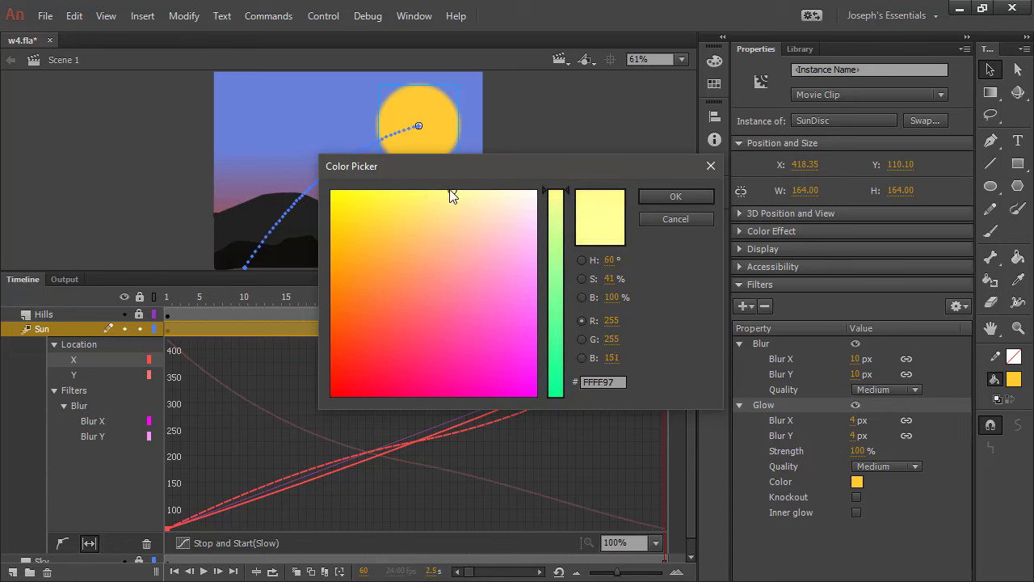
left_click(671, 196)
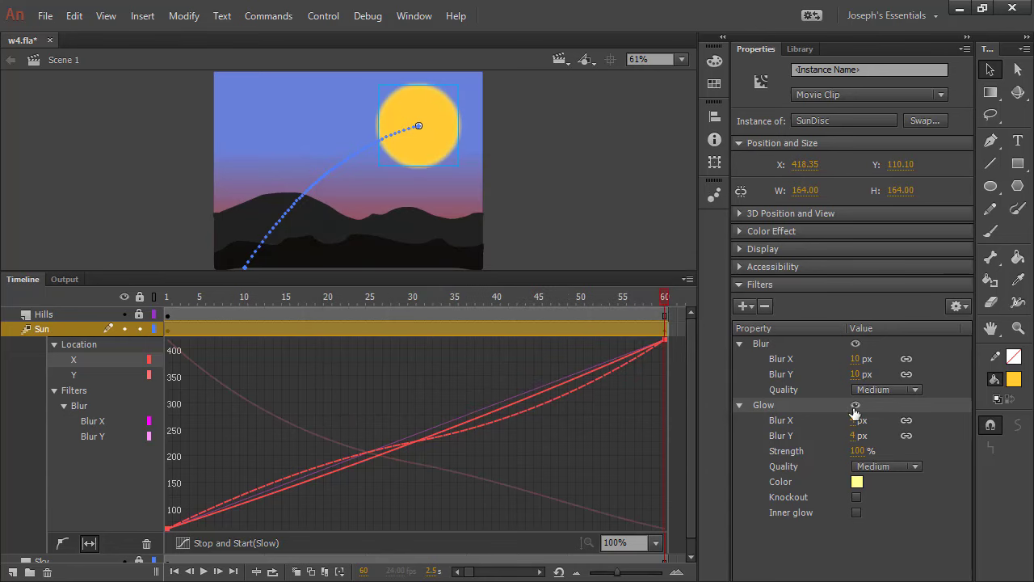
Step: Set the Glow filter's Blur X and Y to 74 px and its strength to 145%, and deselect the SunDisc
left_click_drag(853, 427, 889, 451)
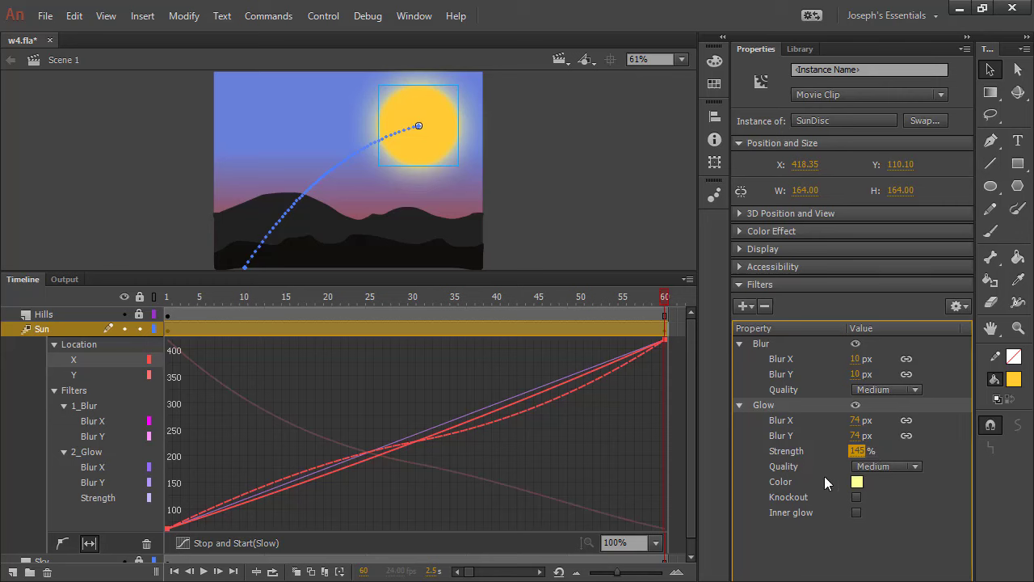
left_click(914, 518)
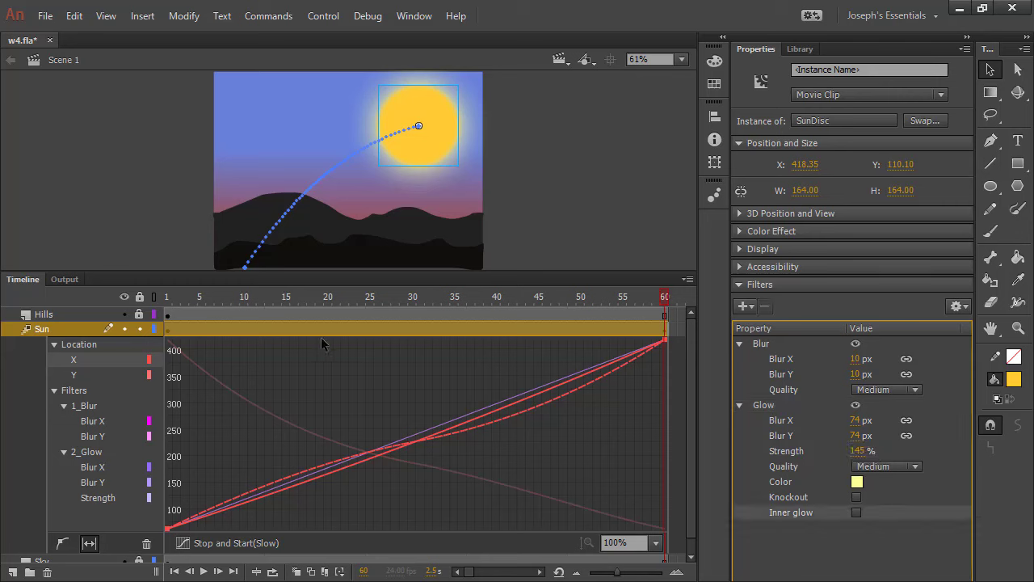
left_click(512, 191)
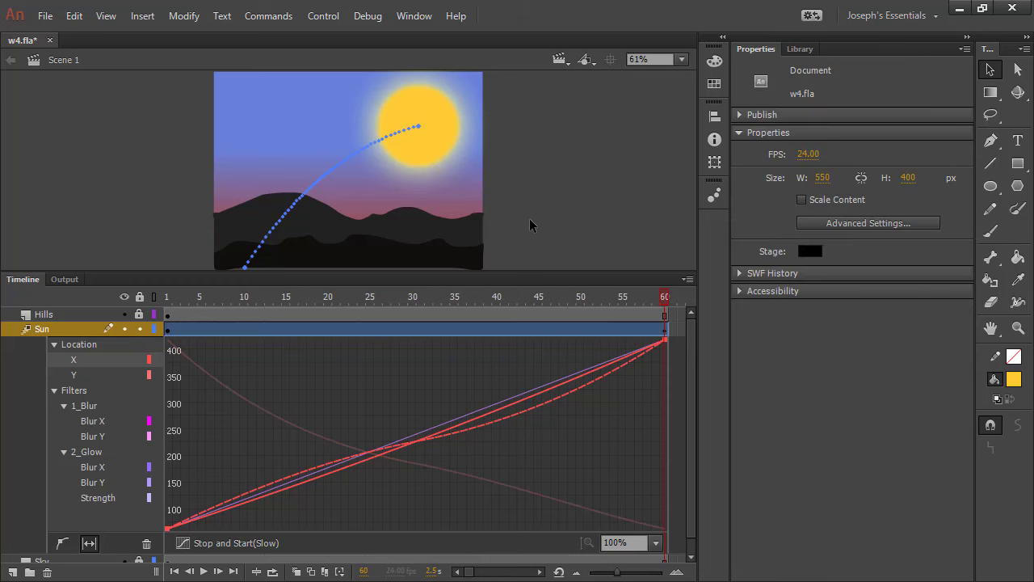
Step: Save the document, test the movie to preview the glowing sun, and close the preview
key("ctrl+s")
key("ctrl+Return")
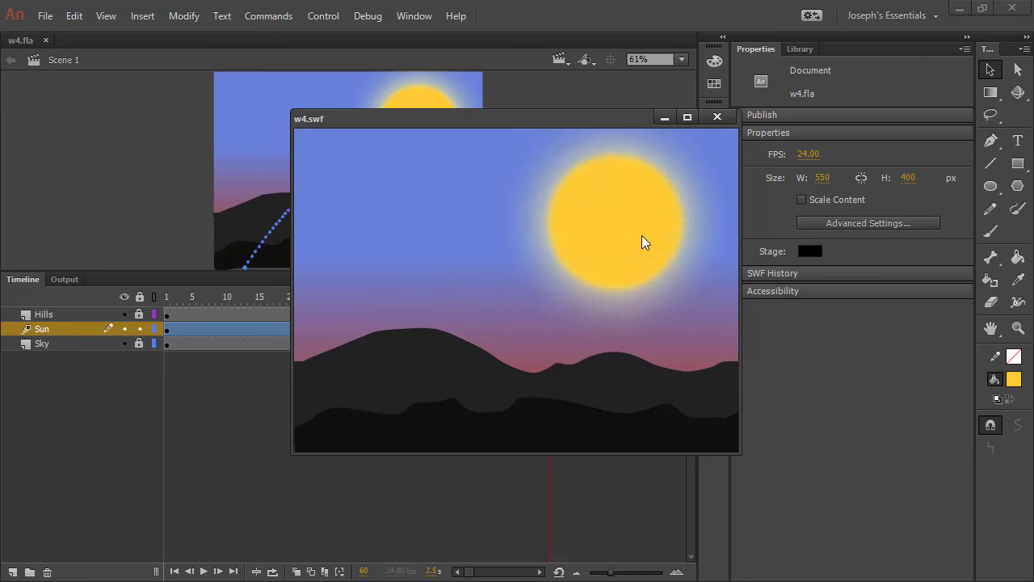
left_click(718, 118)
Step: Check the SunDisc's filters at frame 1, and copy all filters from the SunDisc at frame 60
left_click_drag(547, 296, 142, 325)
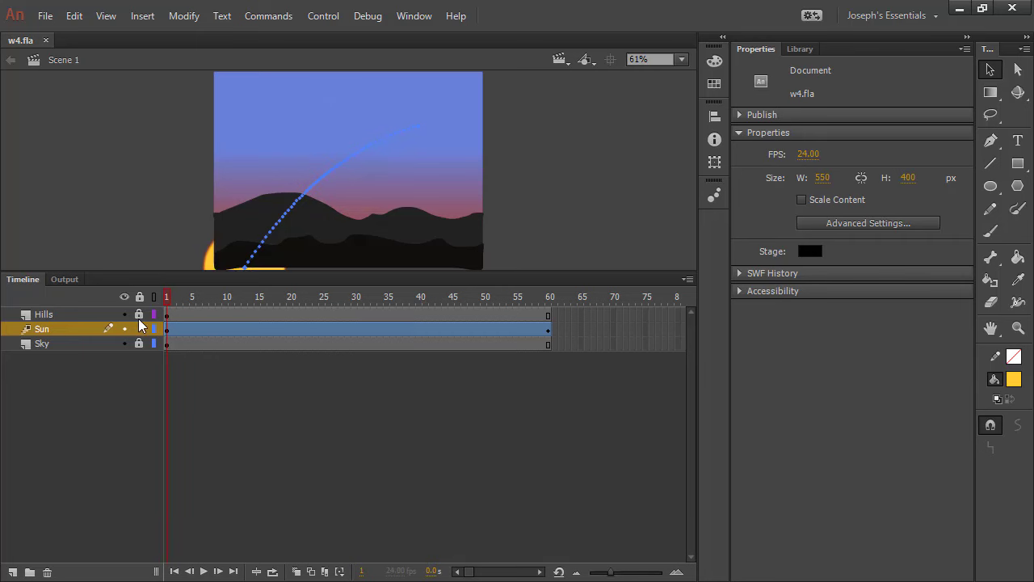
left_click(212, 260)
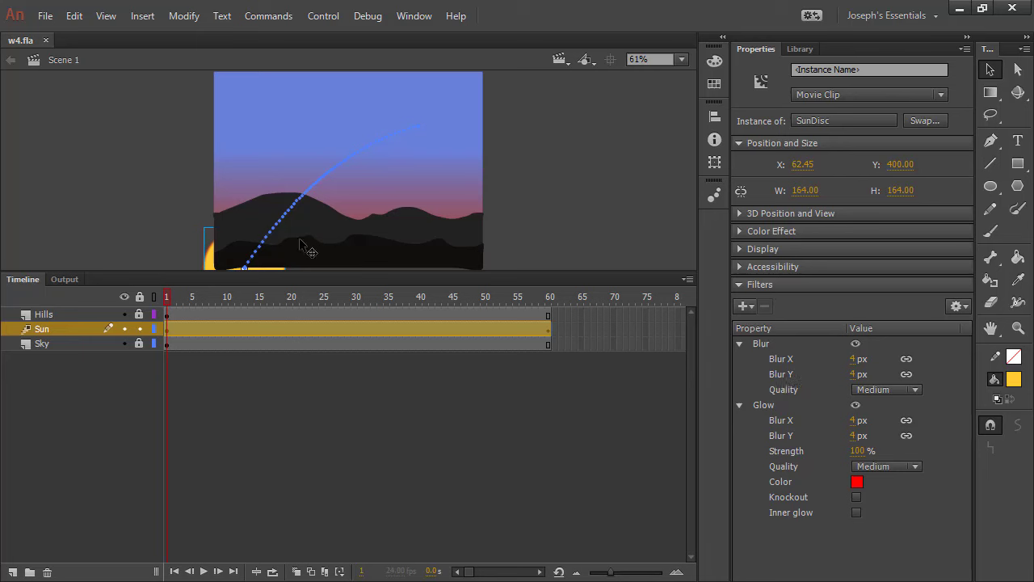
left_click(552, 296)
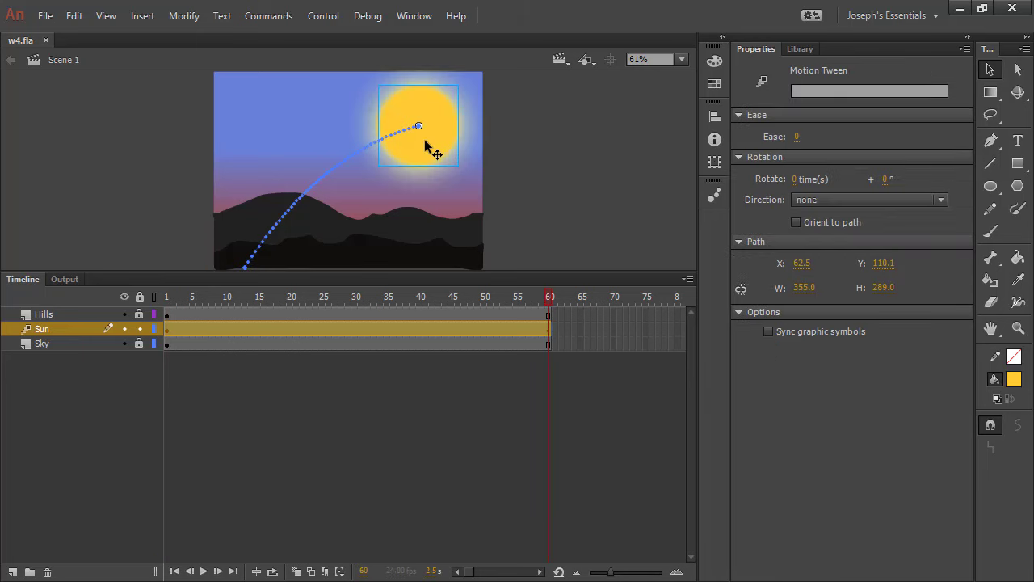
left_click(428, 145)
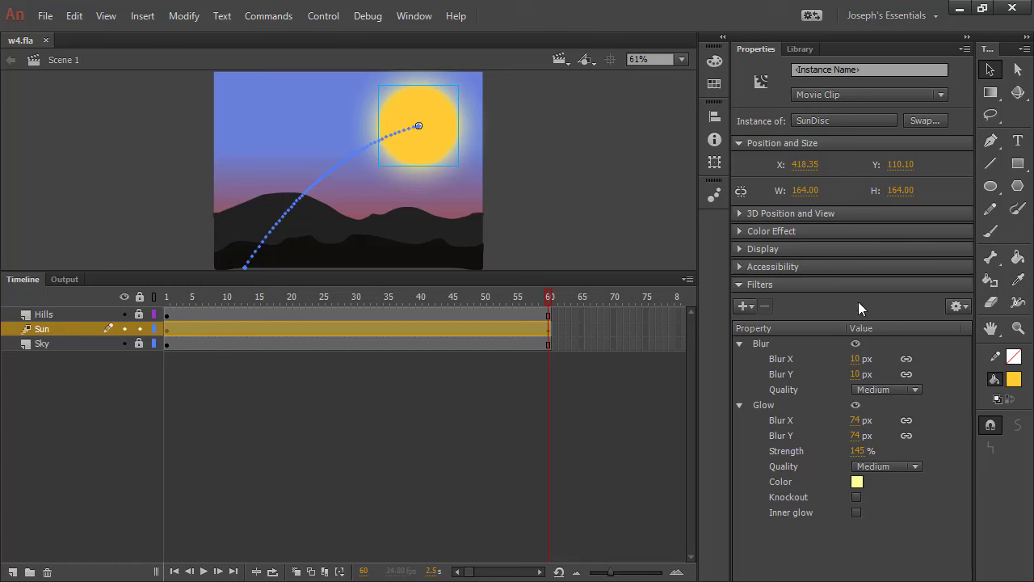
left_click(960, 307)
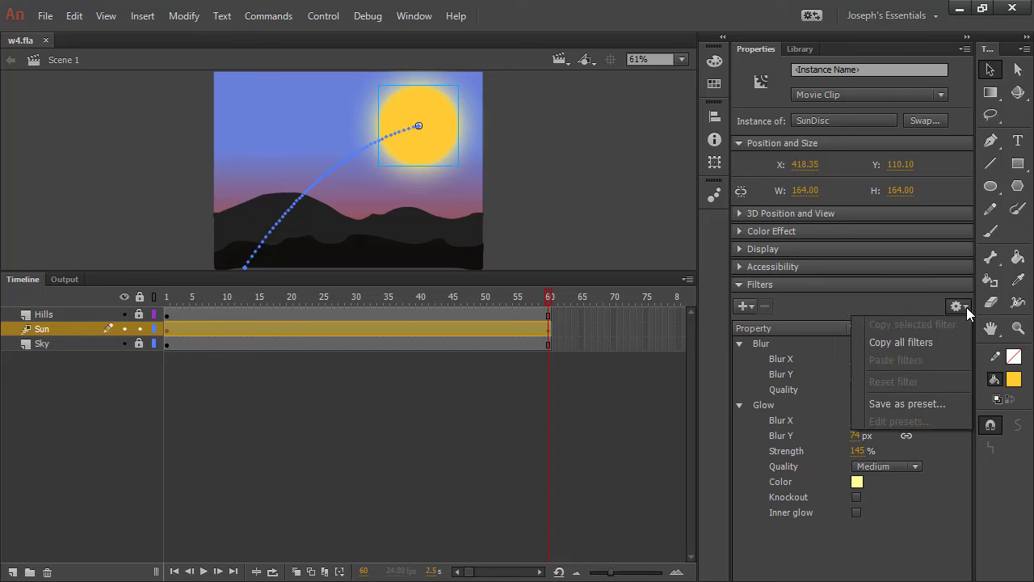
left_click(911, 342)
Step: Paste the copied filters onto the SunDisc at frame 1
left_click_drag(228, 301, 108, 299)
left_click(209, 257)
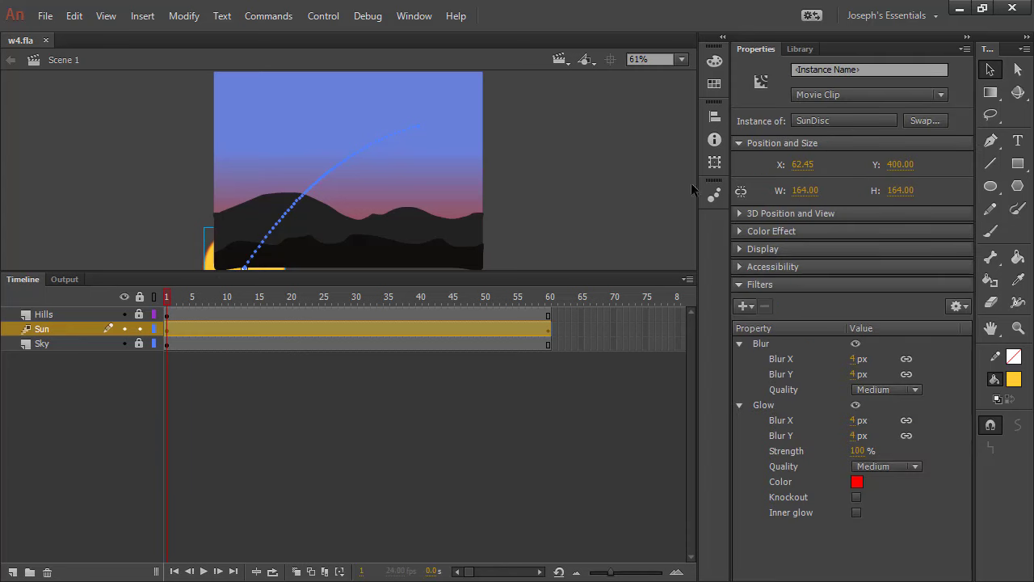
left_click(961, 306)
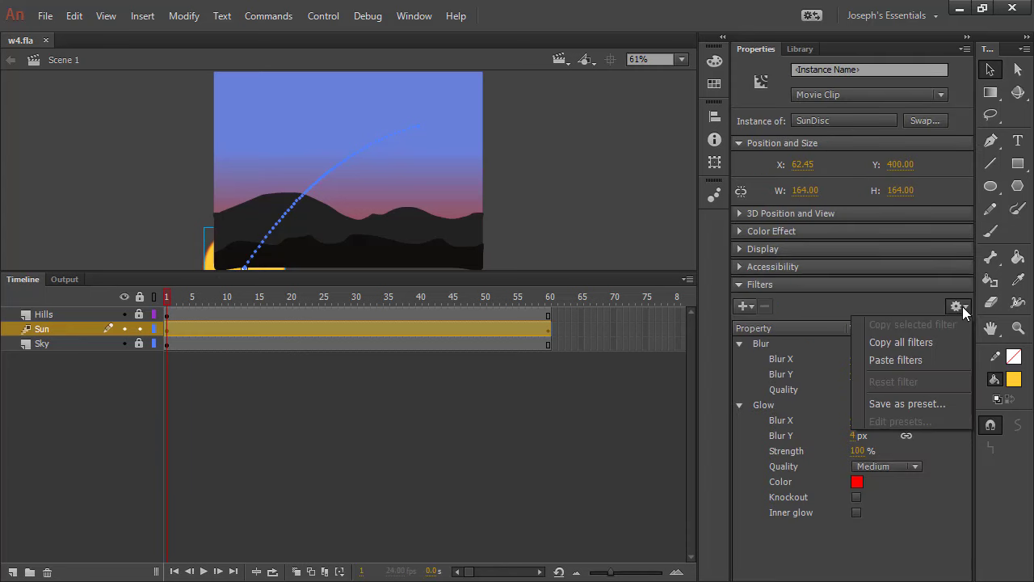
left_click(928, 360)
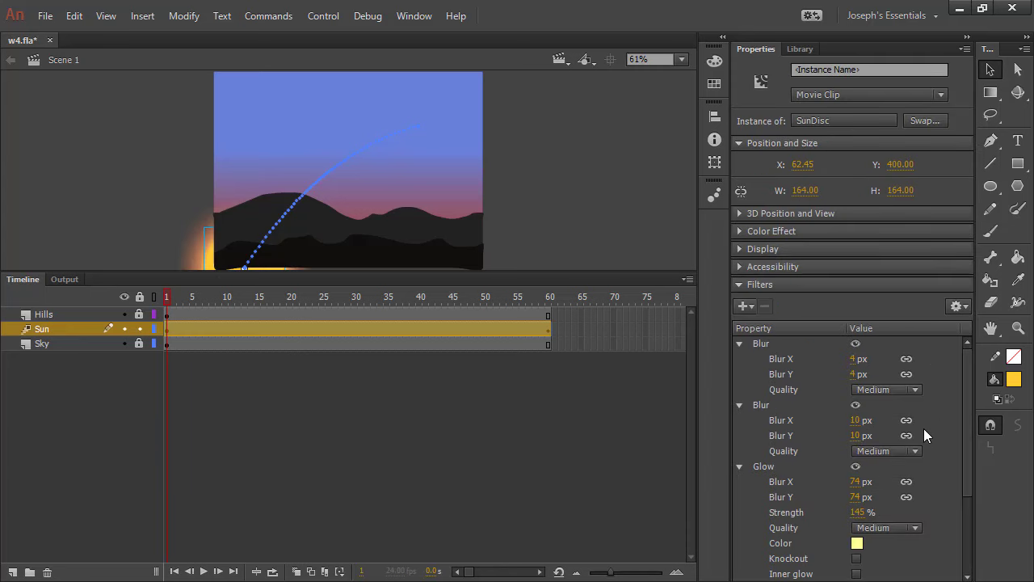
Step: Collapse the filter entries and remove every Blur and Glow filter from the SunDisc at frame 1
left_click(738, 344)
left_click(738, 358)
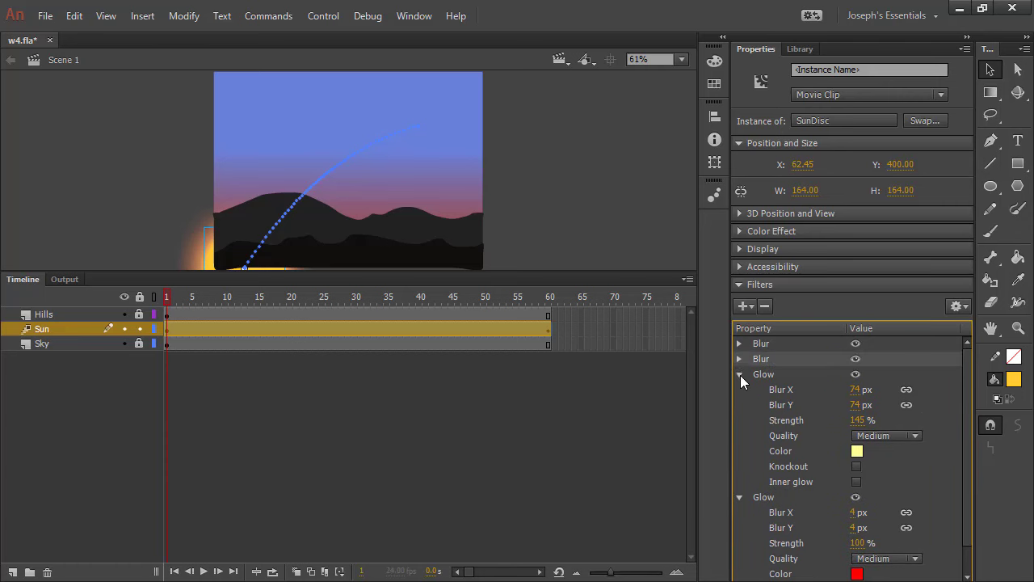
left_click(739, 374)
left_click(739, 390)
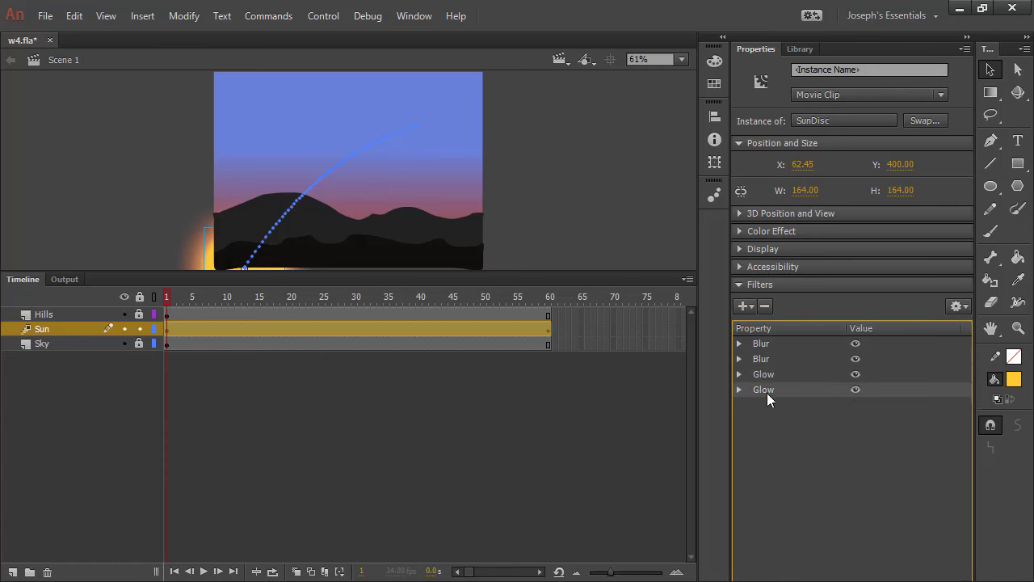
left_click(772, 343)
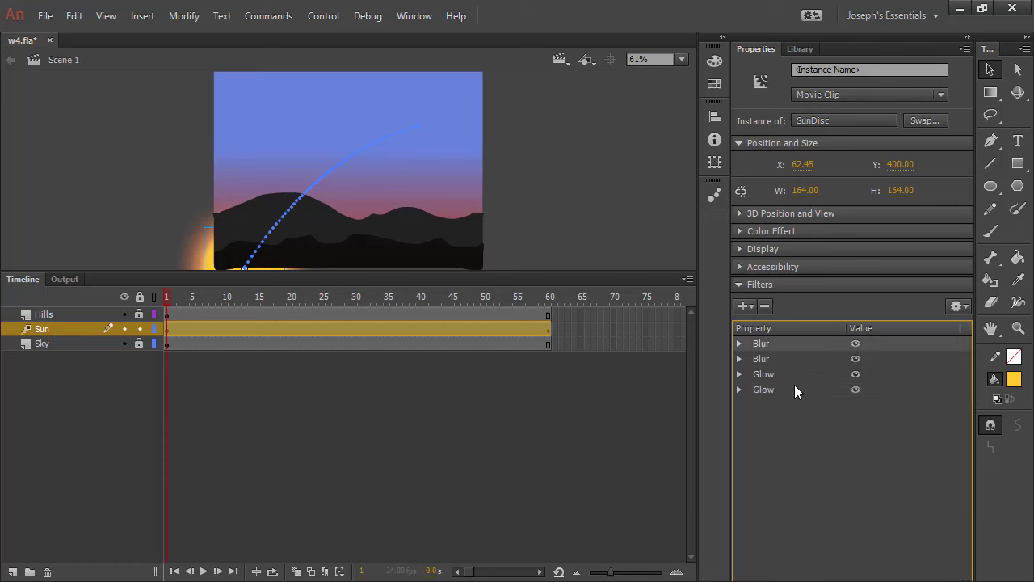
left_click(764, 306)
left_click(771, 344)
left_click(765, 306)
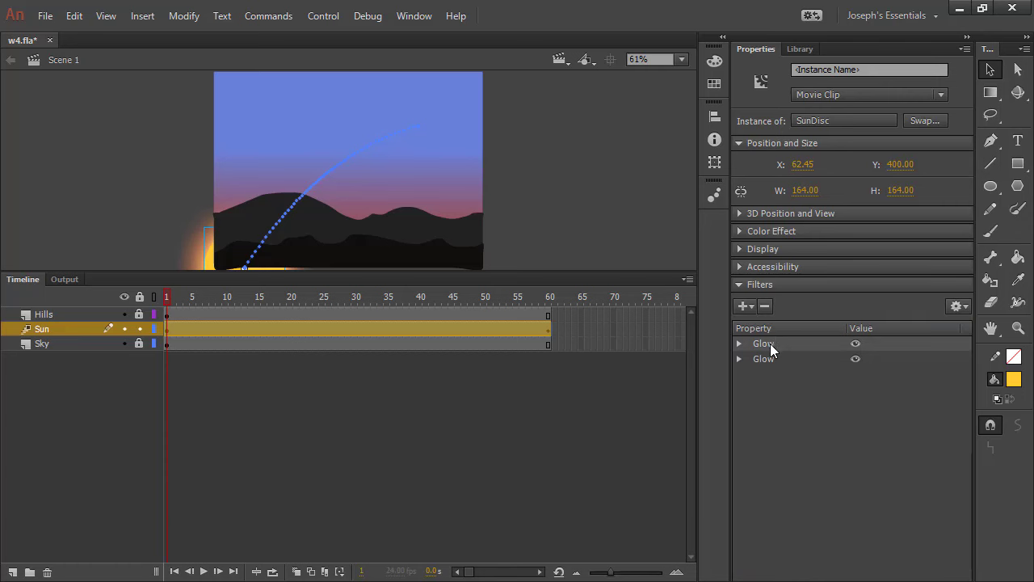
left_click(768, 305)
left_click(769, 341)
left_click(764, 306)
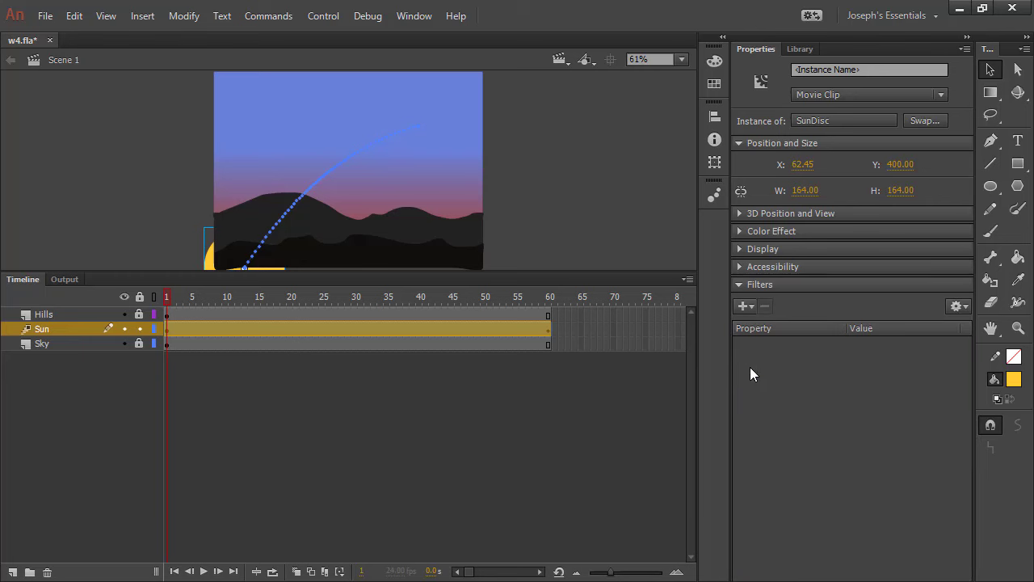
Step: Paste the copied Blur and Glow filters onto the filterless SunDisc and scrub the playhead to frame 6
left_click(958, 306)
left_click(913, 361)
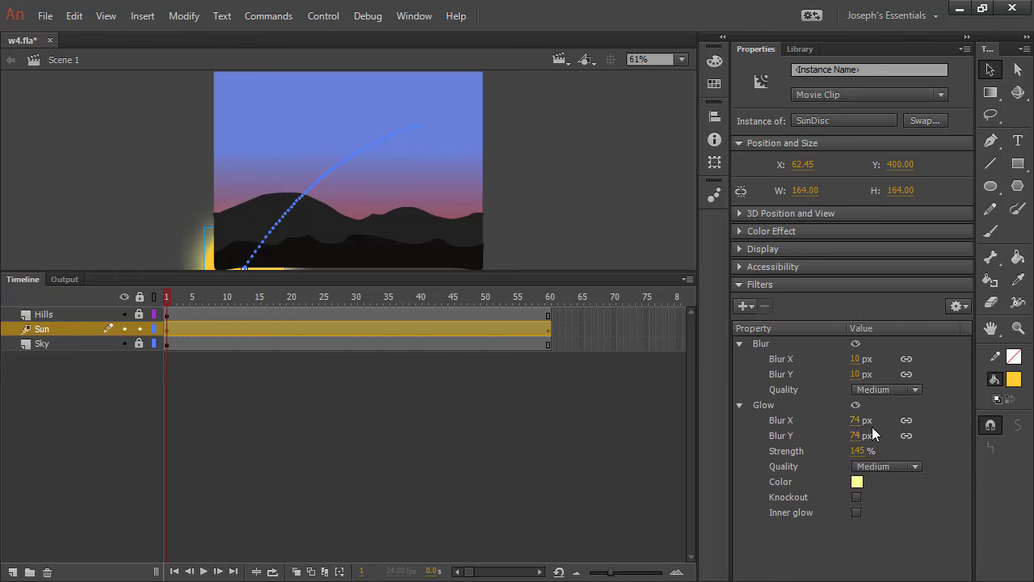
left_click_drag(170, 300, 202, 295)
Step: Save the document, preview the sunrise with the pasted filters in a movie test, and close it
key("ctrl+s")
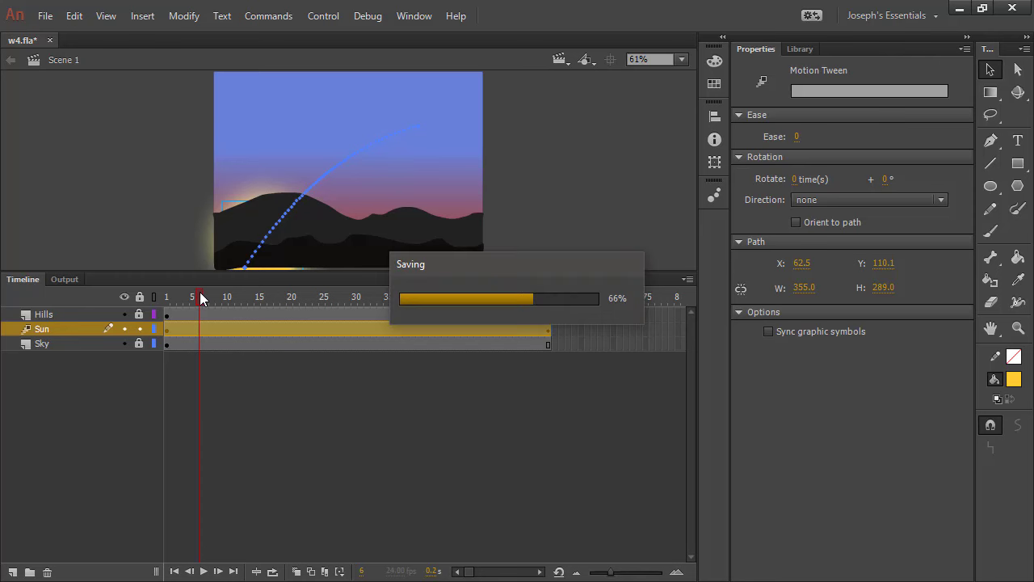
key("ctrl+Return")
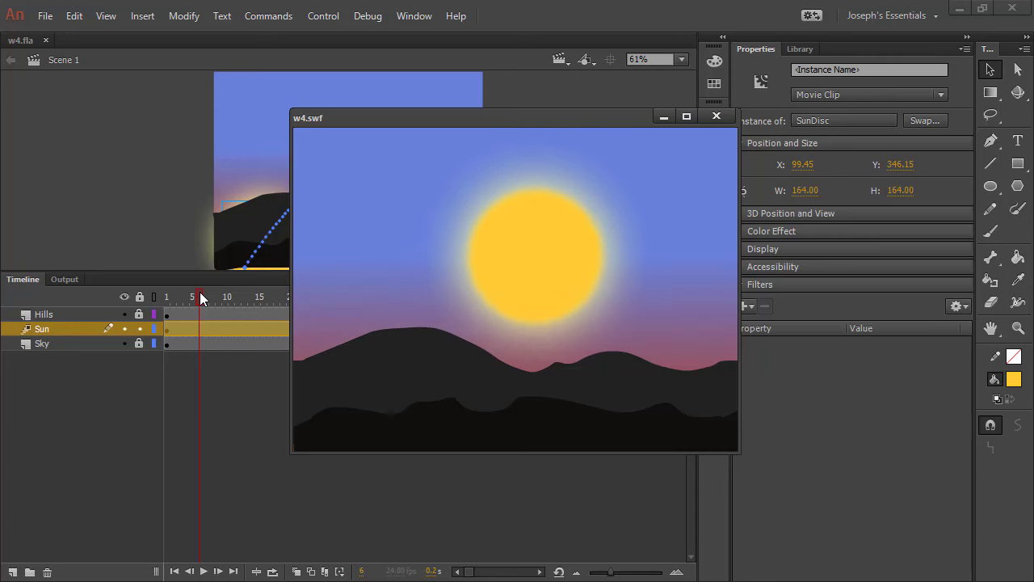
left_click(715, 115)
Step: Enlarge the stage area, select the SunDisc at frame 45, and reveal its Color Effect and Display properties
left_click(612, 172)
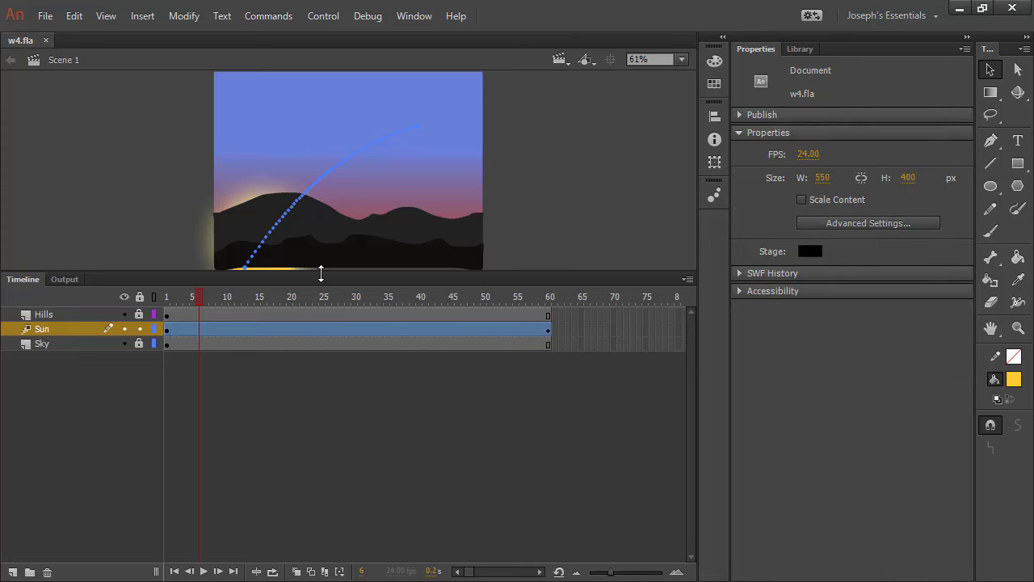
left_click_drag(320, 273, 453, 448)
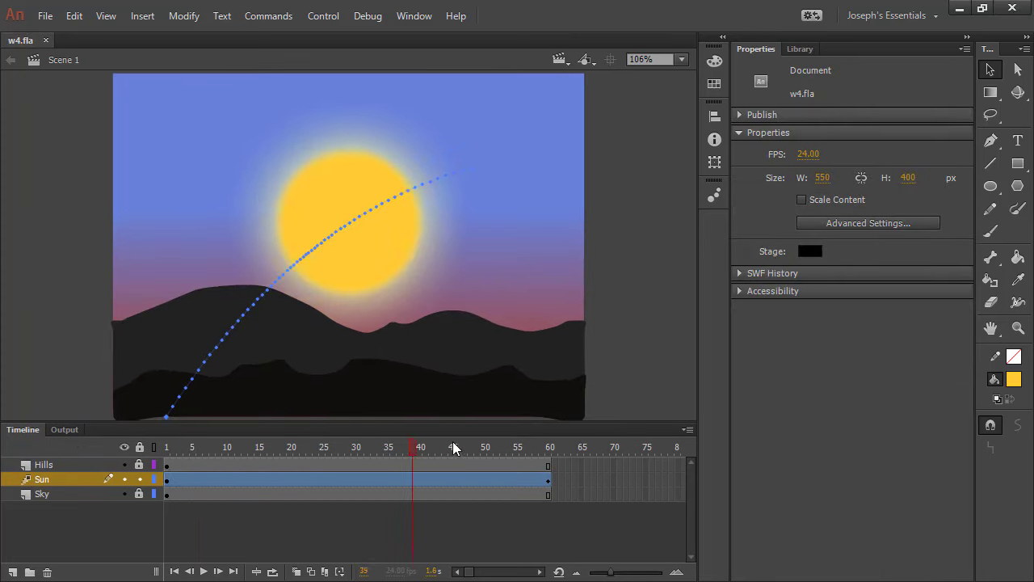
left_click(360, 233)
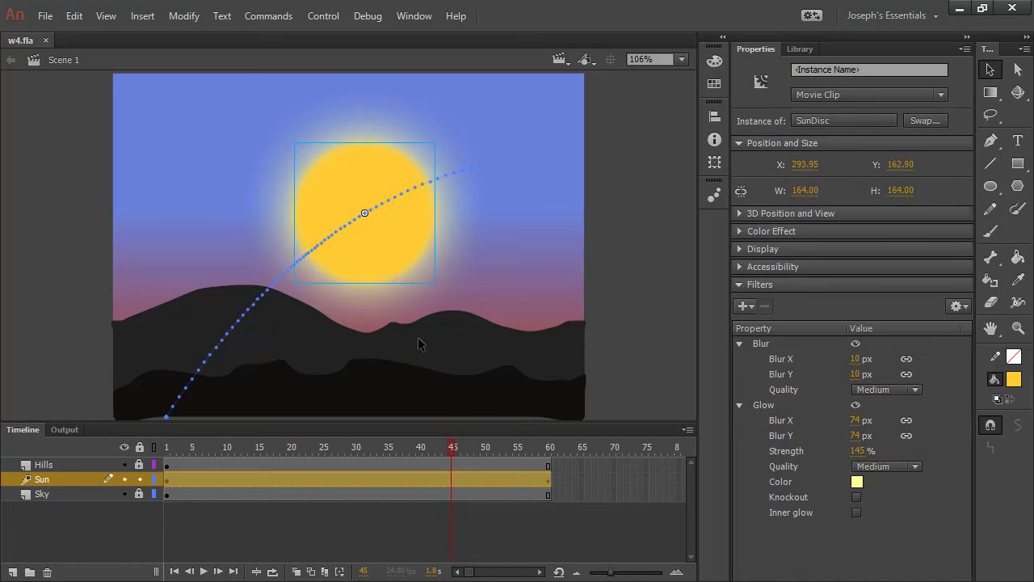
left_click(743, 232)
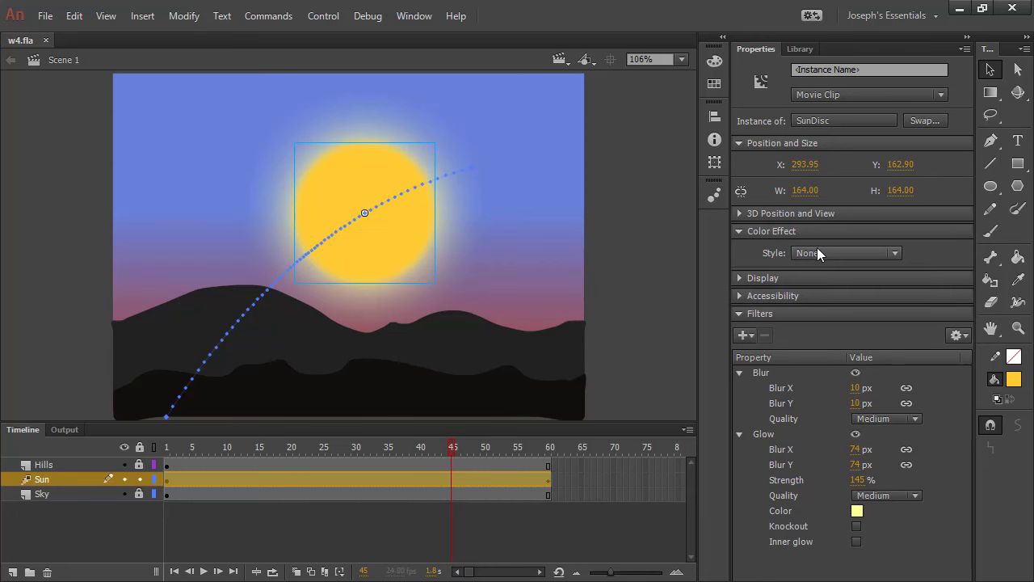
left_click(739, 277)
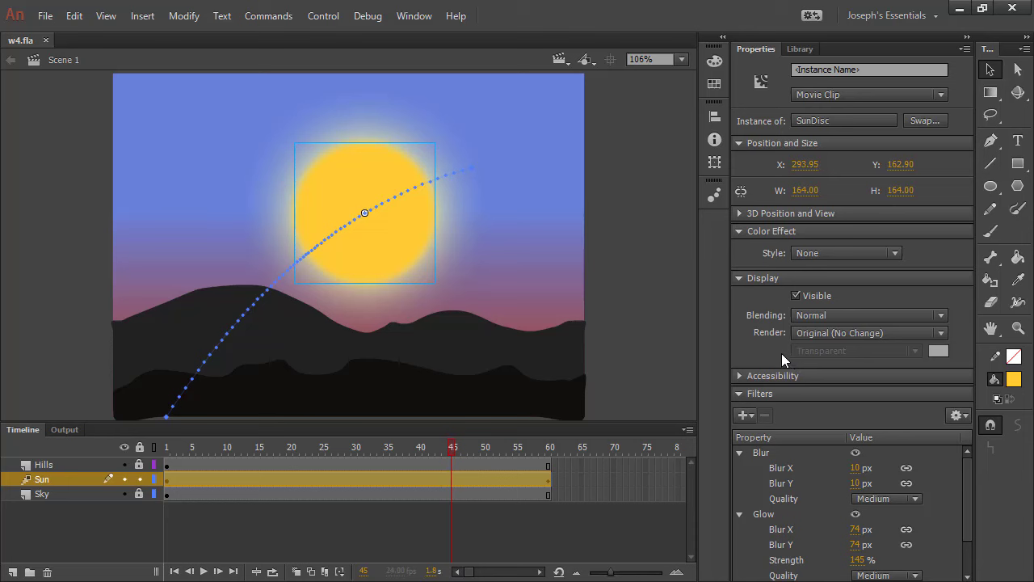
Step: Try the Multiply blend mode on the SunDisc and scrub the playhead to frame 56
left_click(939, 316)
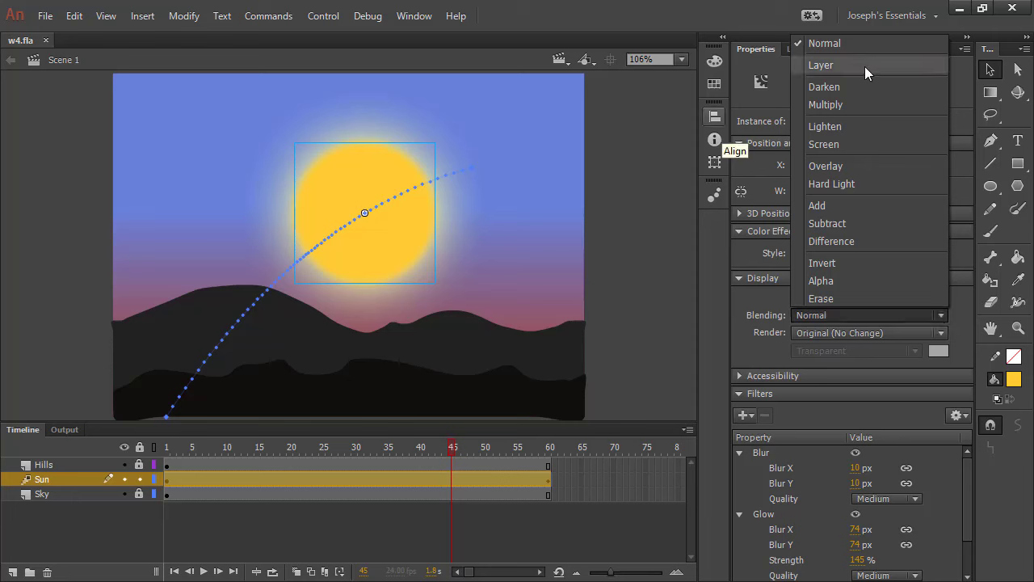
left_click(858, 104)
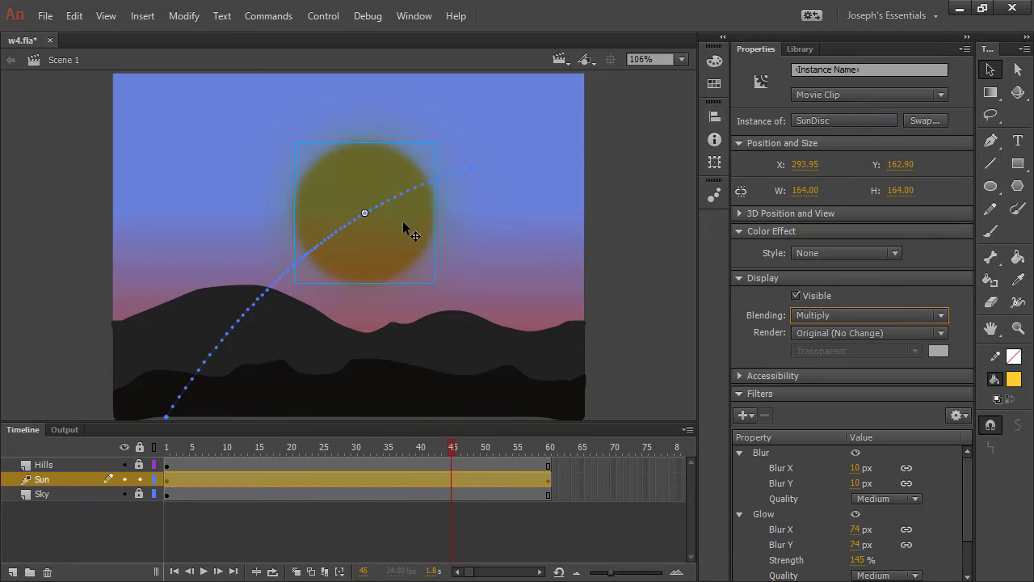
left_click_drag(459, 446, 522, 436)
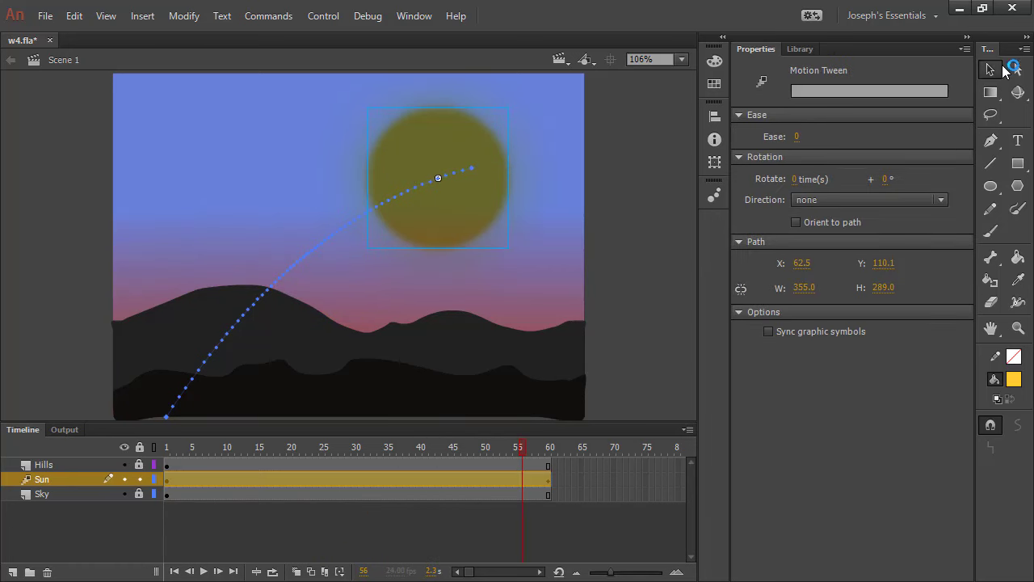
Step: Try the Invert blend mode on the SunDisc and scrub the playhead back to frame 35
left_click(464, 128)
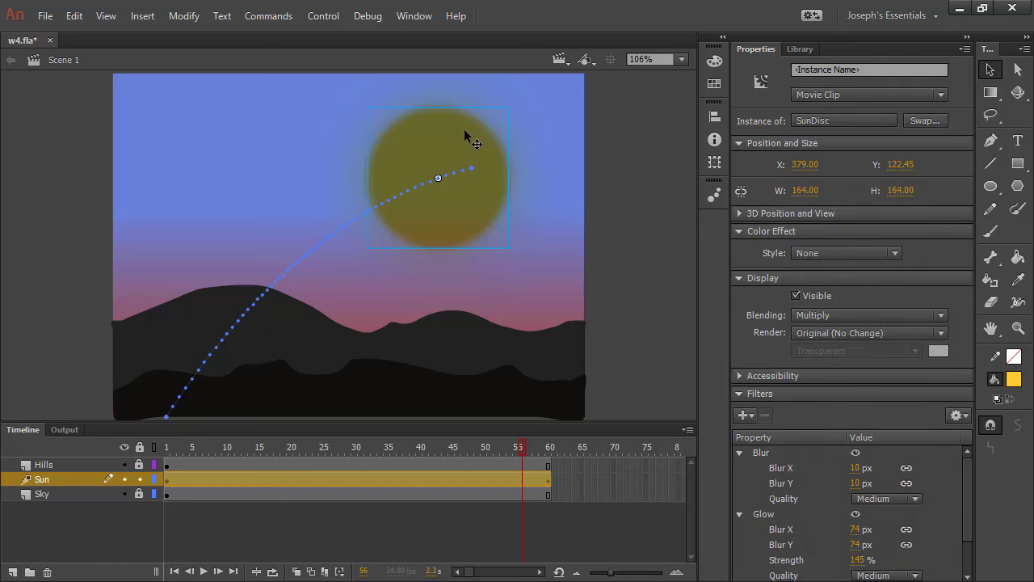
left_click(841, 315)
left_click(842, 264)
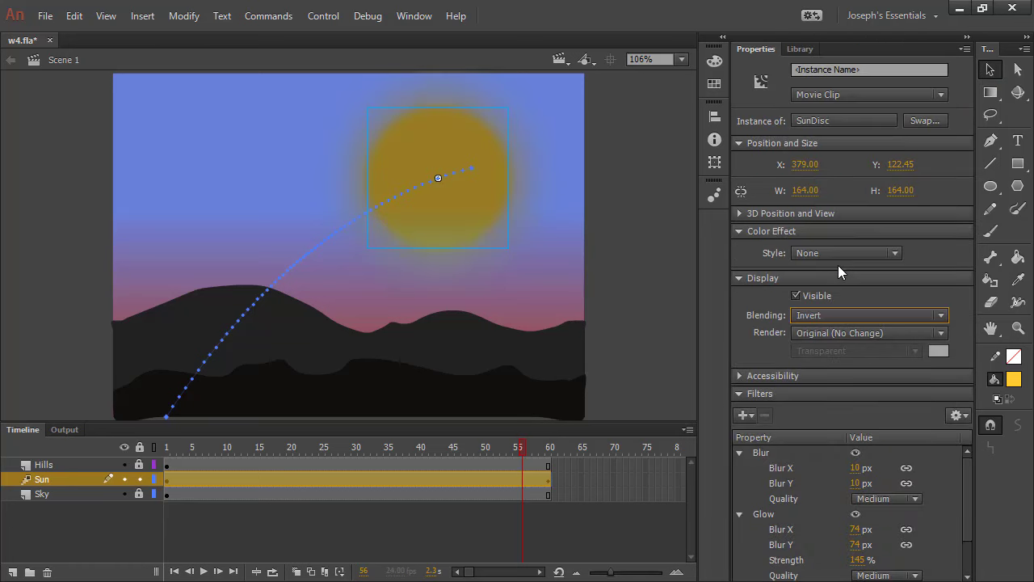
left_click_drag(517, 446, 422, 444)
left_click(358, 219)
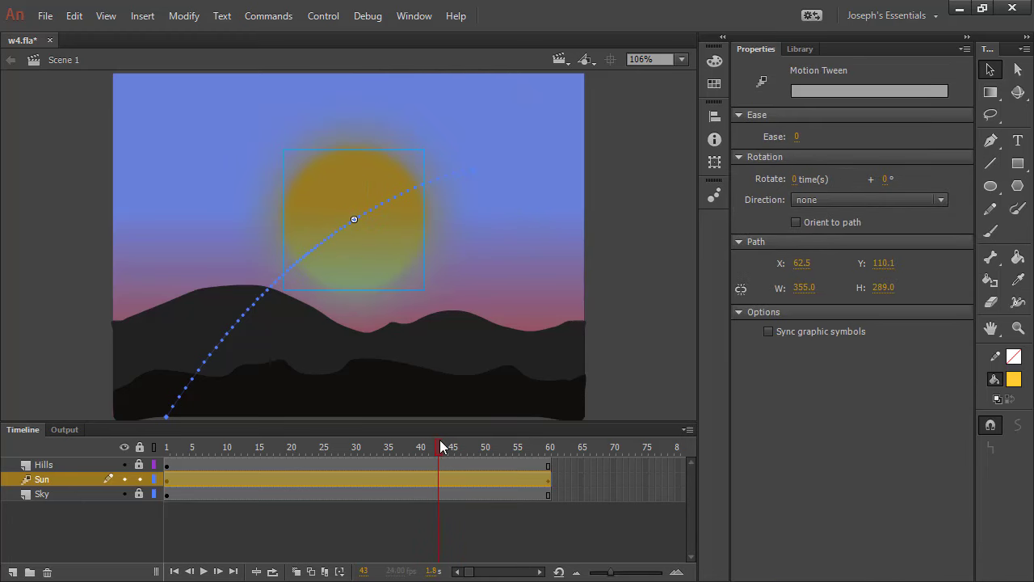
left_click_drag(438, 447, 386, 452)
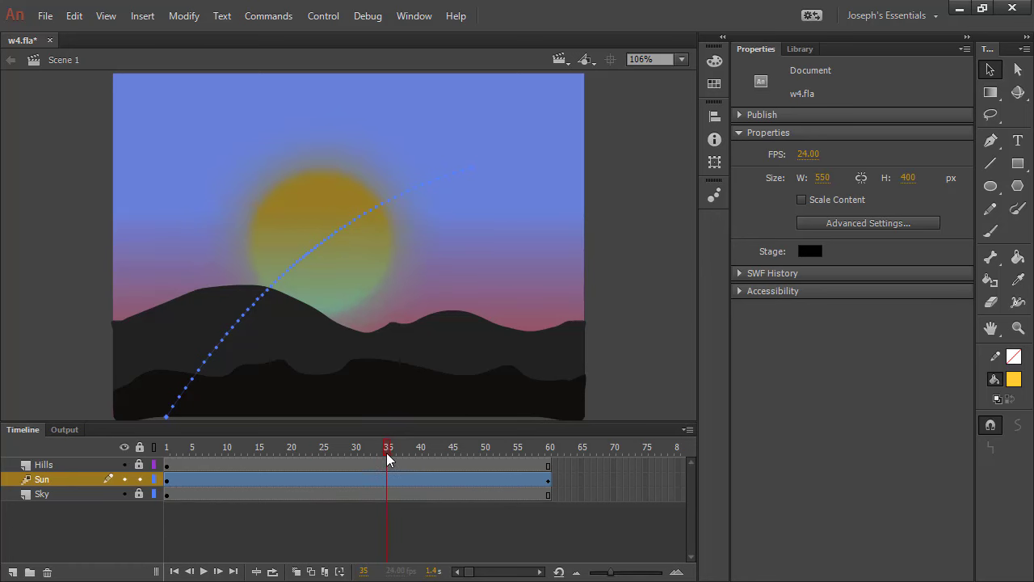
left_click(387, 280)
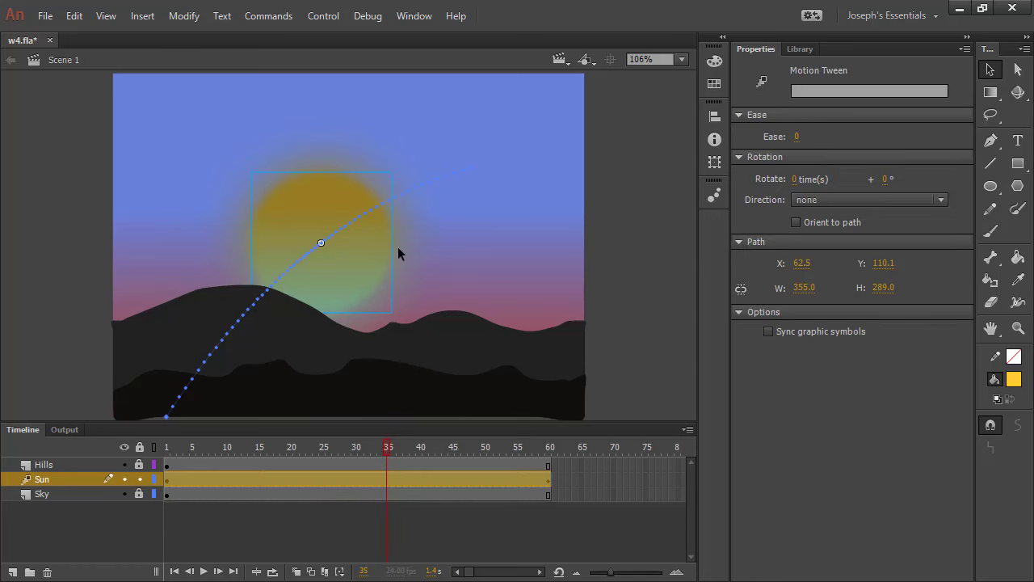
Step: Magnify the stage to 200% and try the Subtract and Difference blend modes on the SunDisc
left_click(682, 59)
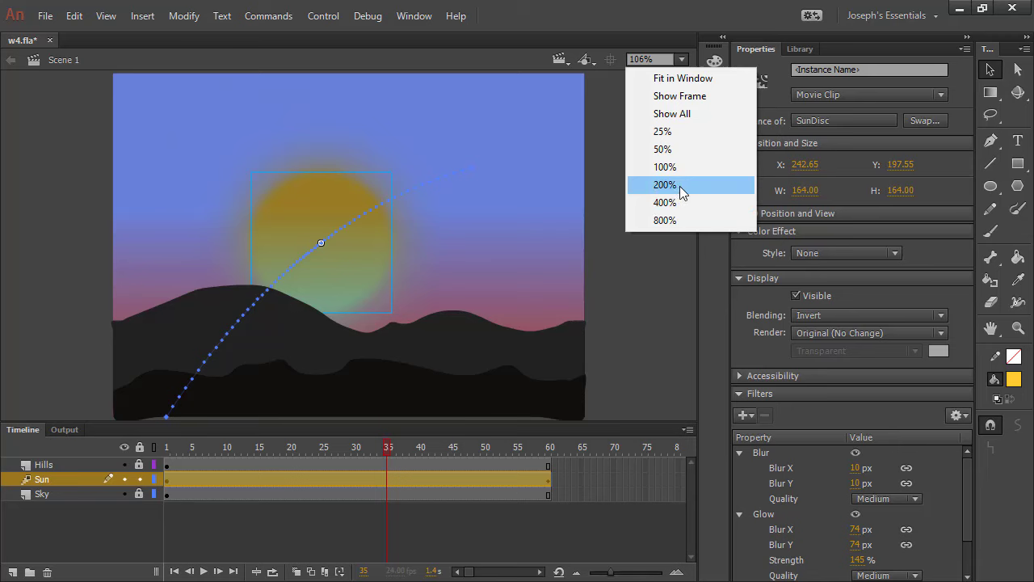
left_click(680, 187)
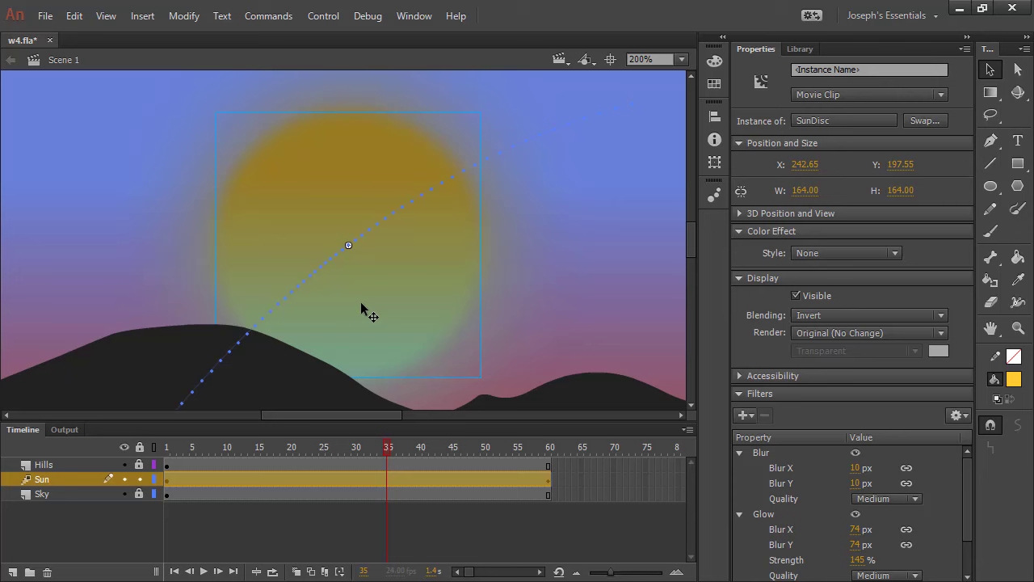
left_click(877, 315)
key("Escape")
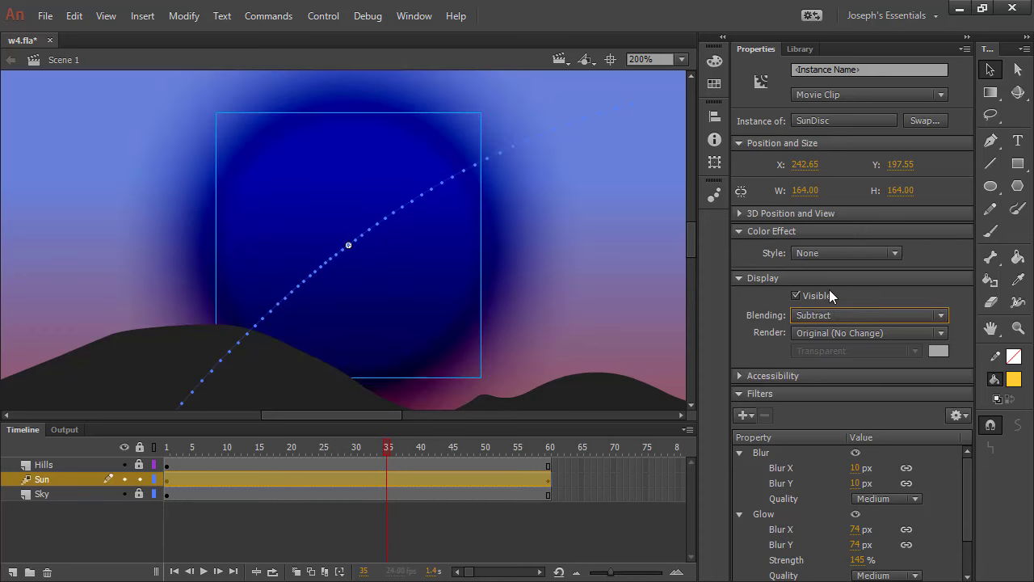
left_click(862, 315)
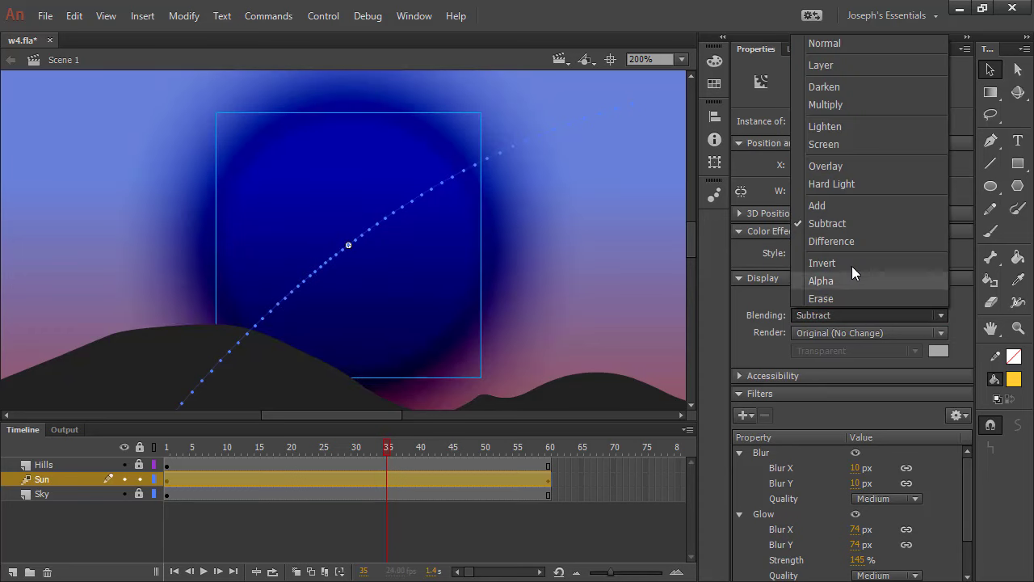
left_click(841, 240)
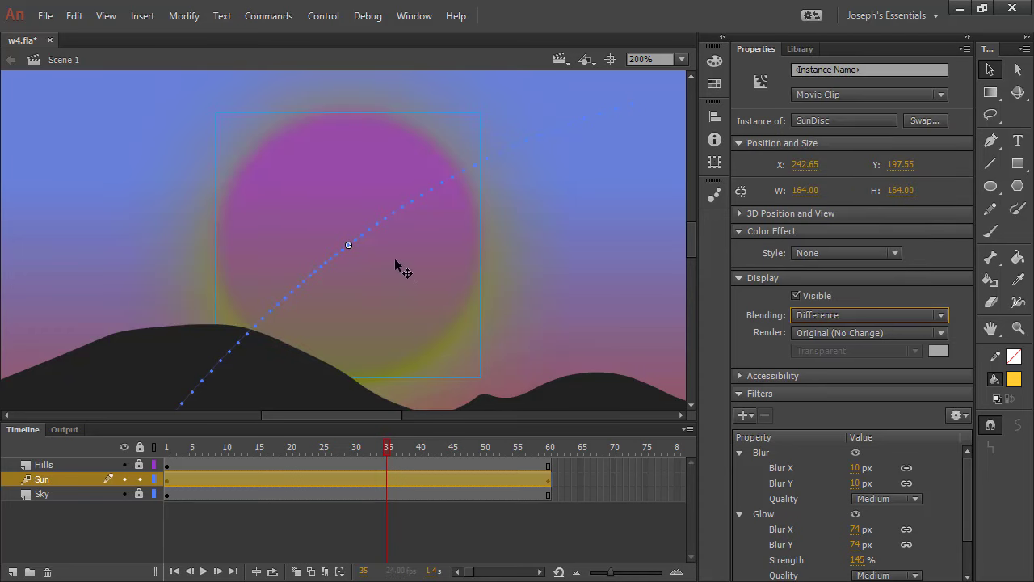
Step: Set the SunDisc's blend mode to Add, scrub to frame 40, and fit the stage in the window
left_click(865, 314)
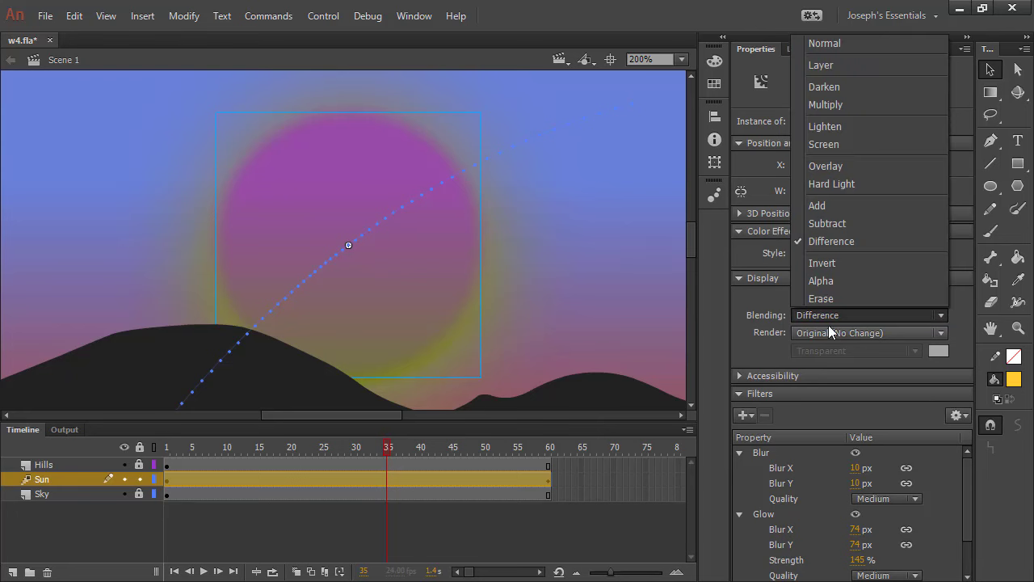
left_click(830, 204)
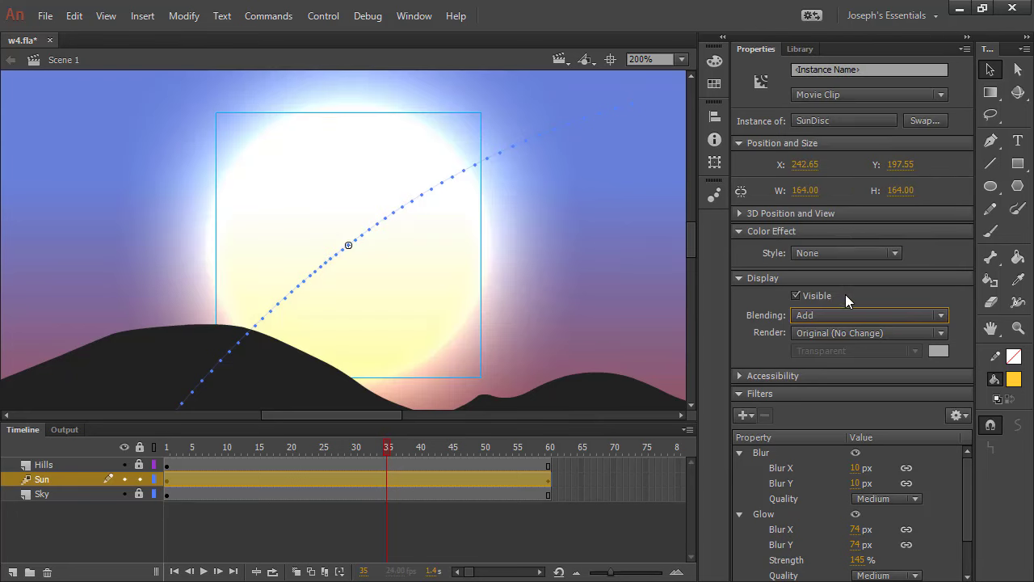
left_click_drag(228, 447, 421, 443)
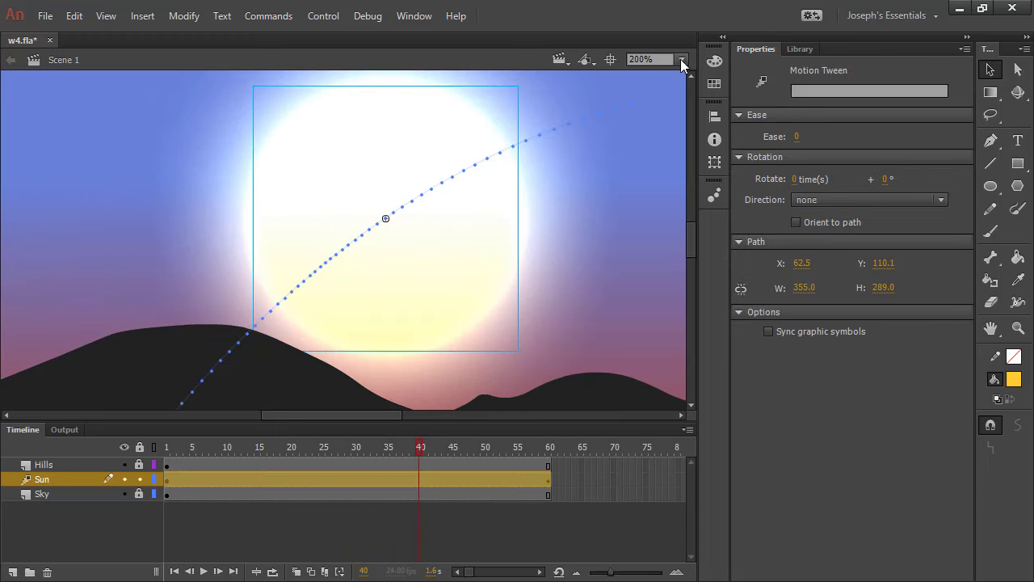
left_click(682, 59)
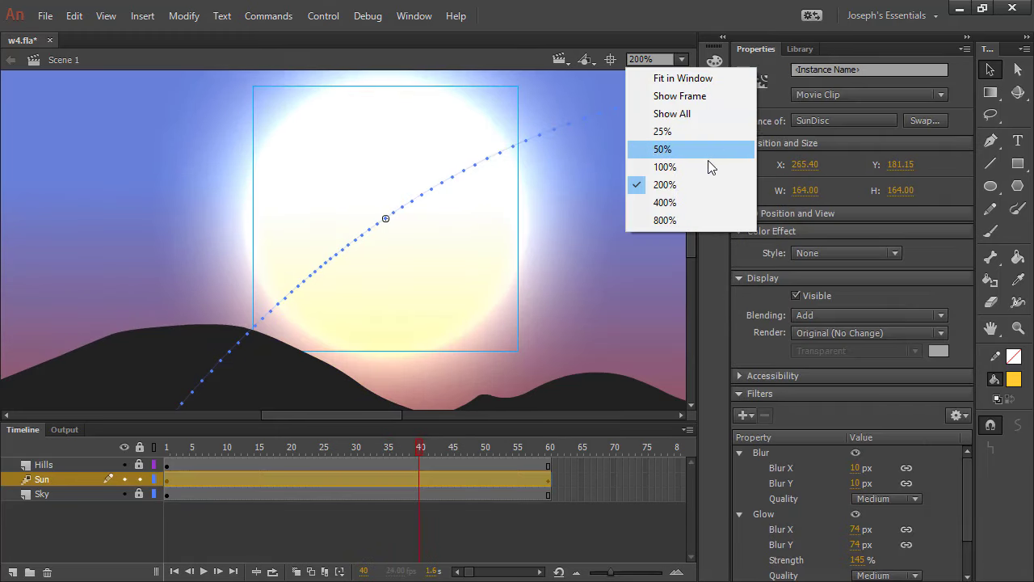
left_click(671, 77)
left_click(655, 275)
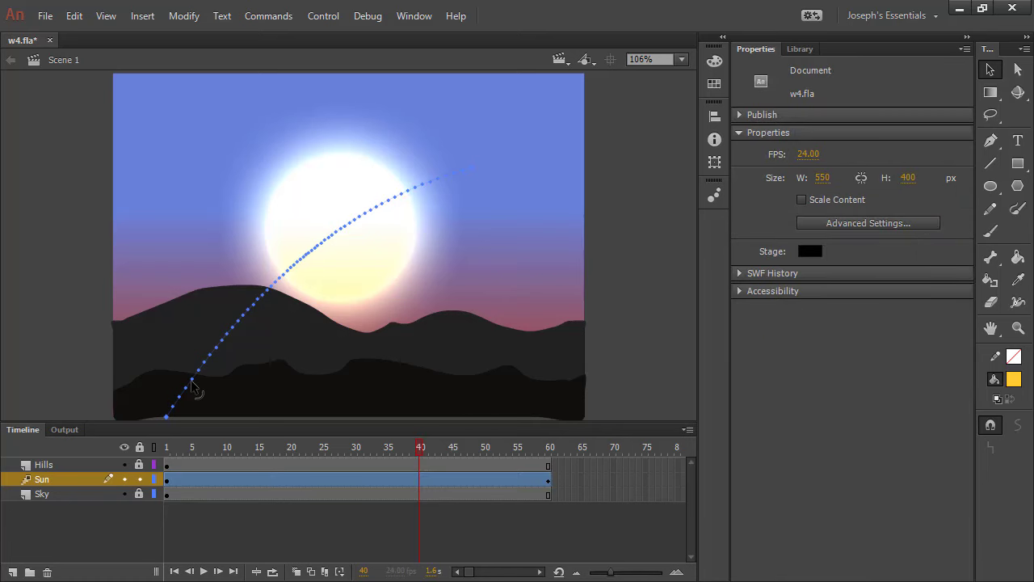
Step: Save the document, preview the sunrise with the Add blending in a movie test, and close the preview
key("ctrl+s")
key("ctrl+Return")
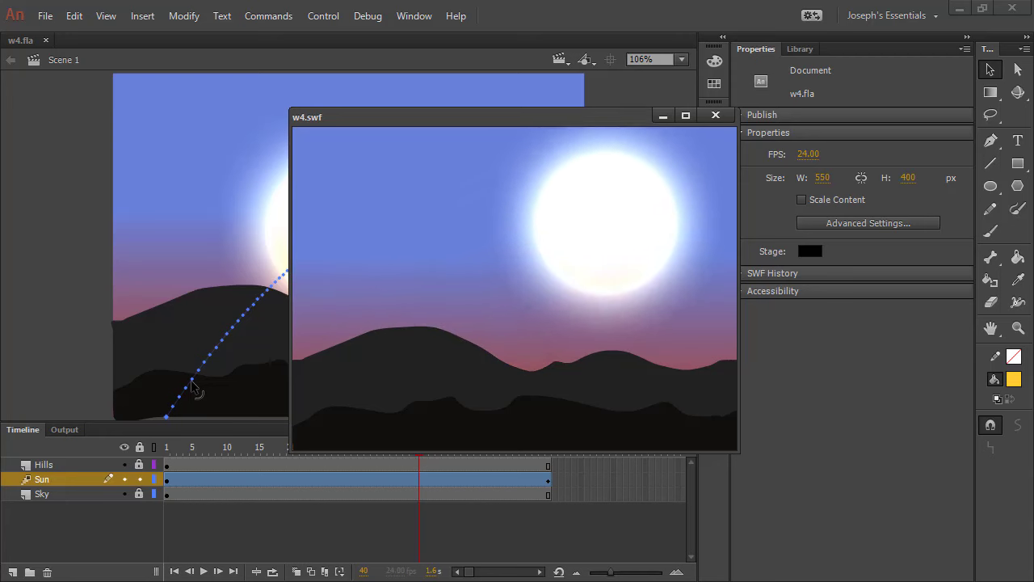
left_click(715, 115)
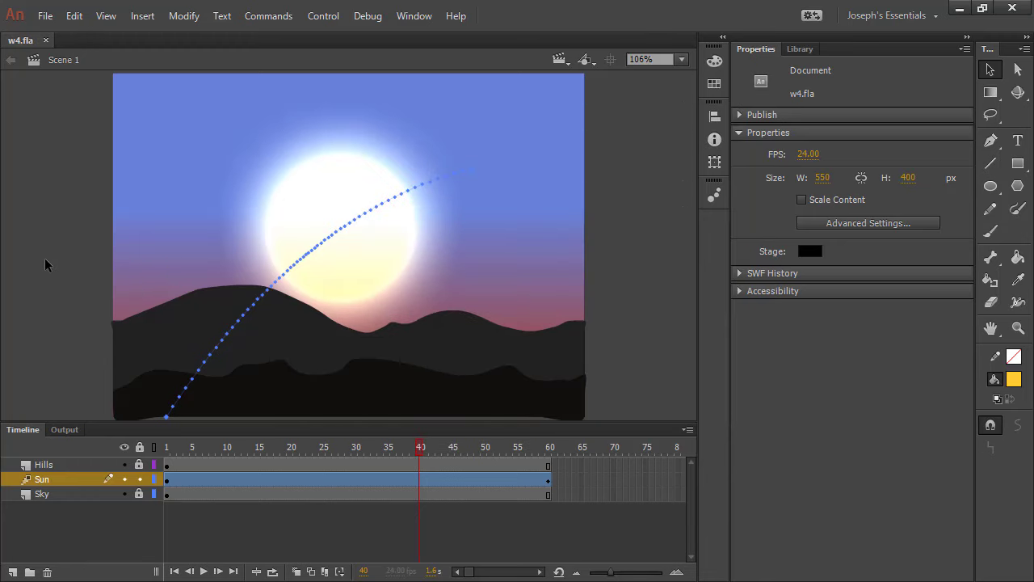
Step: Enlarge the timeline and open the motion editor for the Sun layer's tween, showing both location curves
left_click_drag(411, 448, 535, 449)
left_click_drag(161, 421, 146, 209)
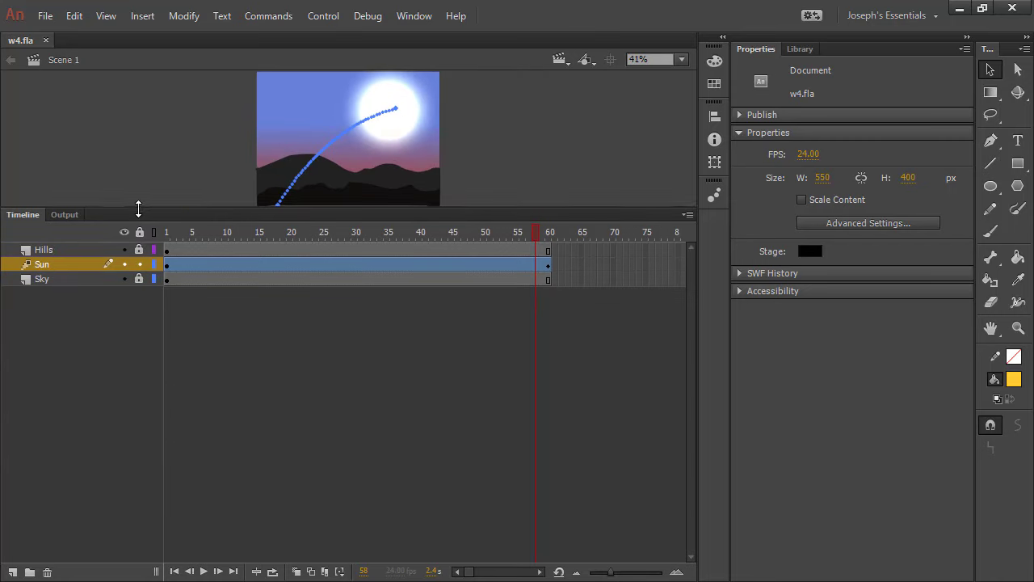
double_click(308, 267)
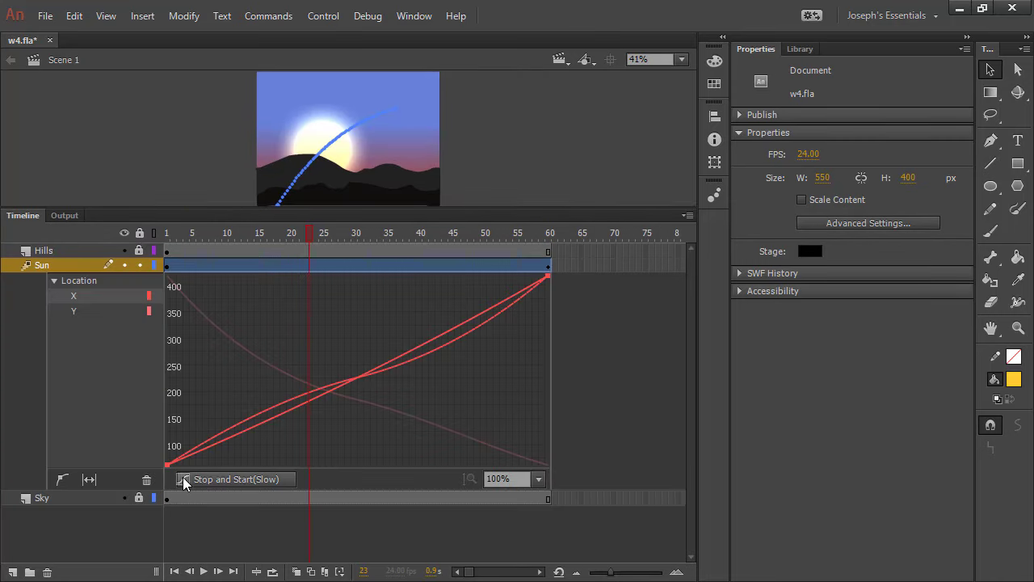
left_click(97, 279)
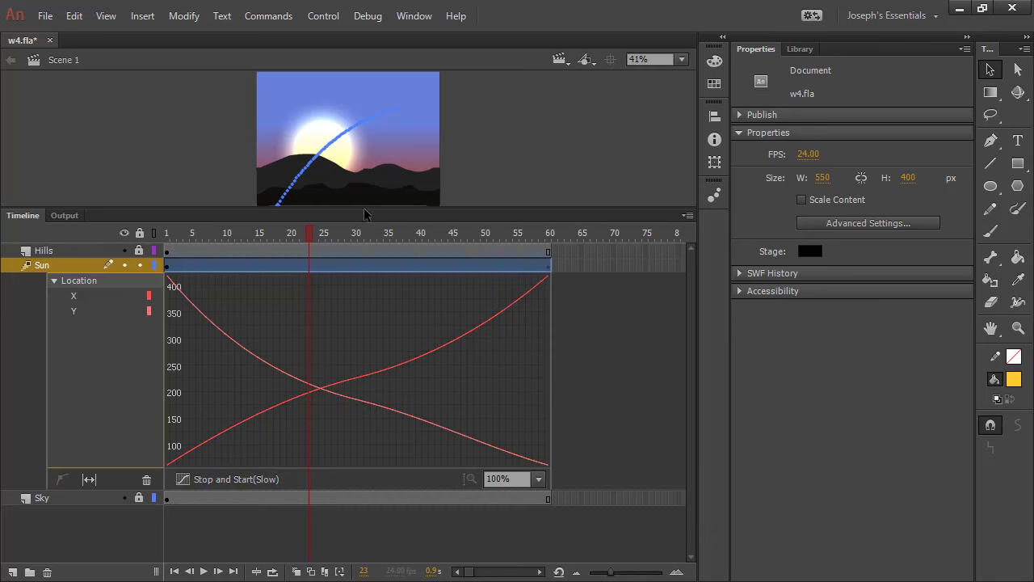
Step: Examine the Sun tween at frames 60 and 1, its X and Y location curves, and the available ease presets
left_click_drag(312, 235, 551, 236)
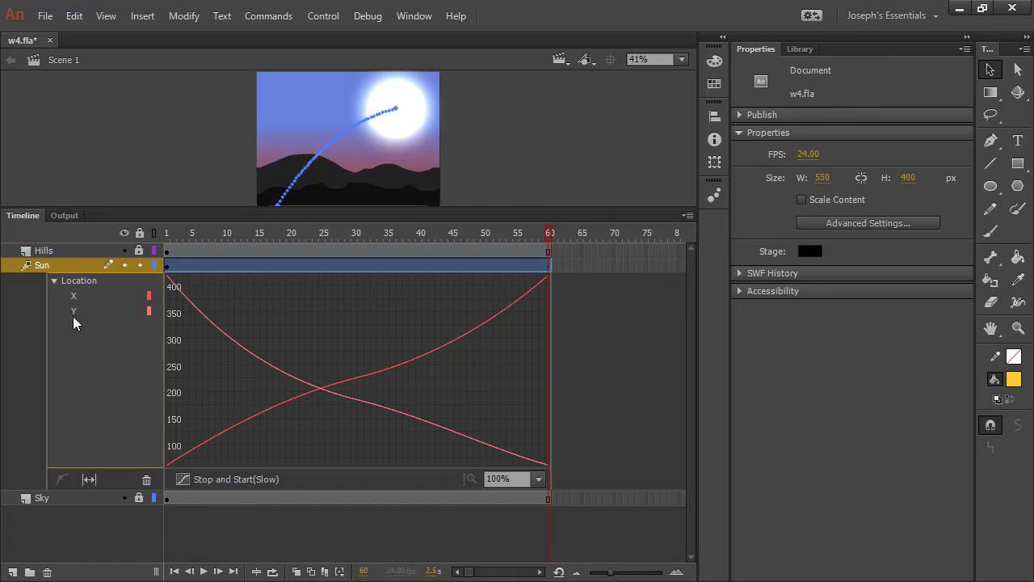
left_click(180, 234)
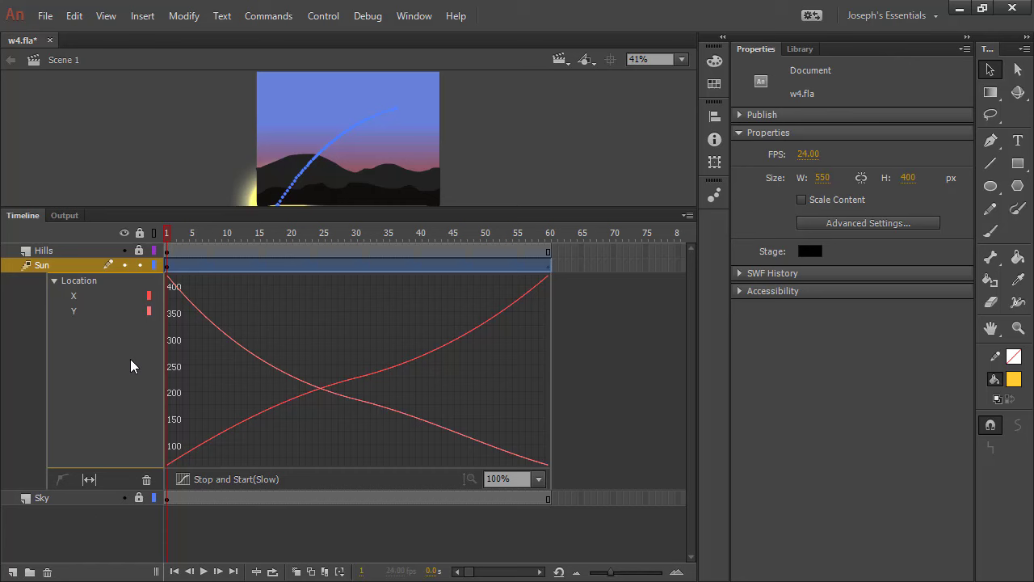
left_click(82, 300)
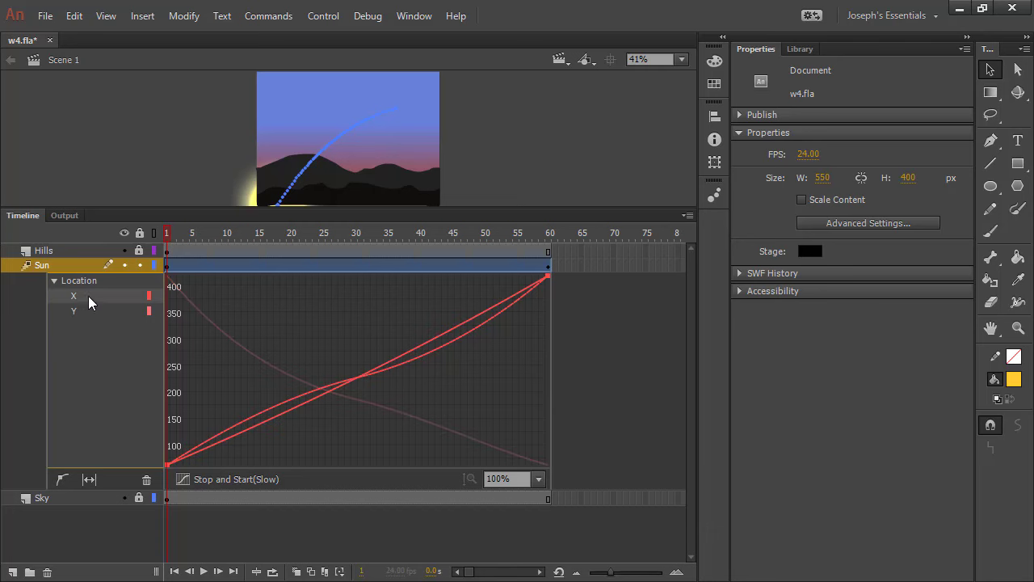
left_click(90, 309)
left_click(93, 298)
left_click(266, 480)
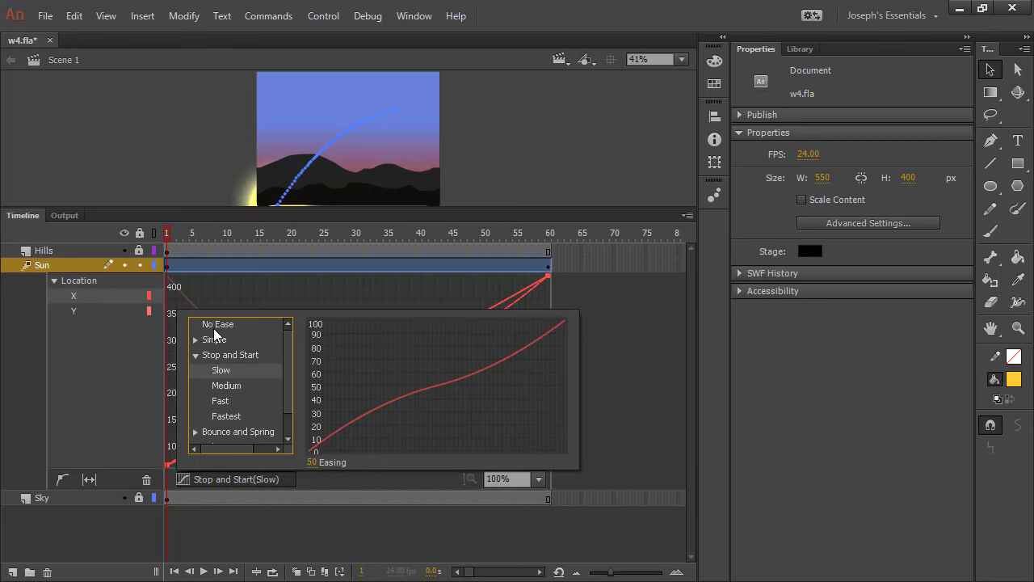
left_click_drag(285, 364, 258, 398)
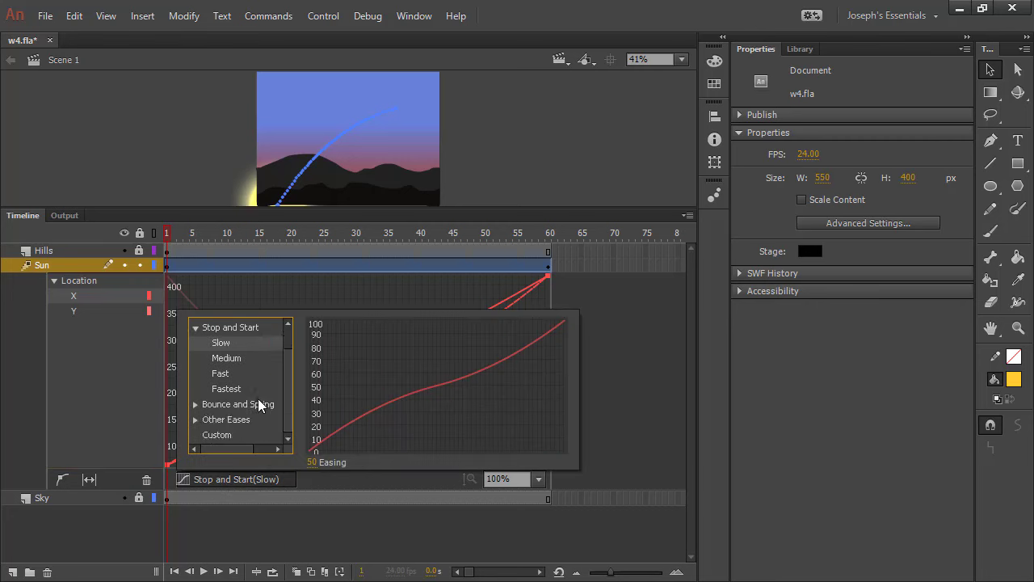
left_click(121, 373)
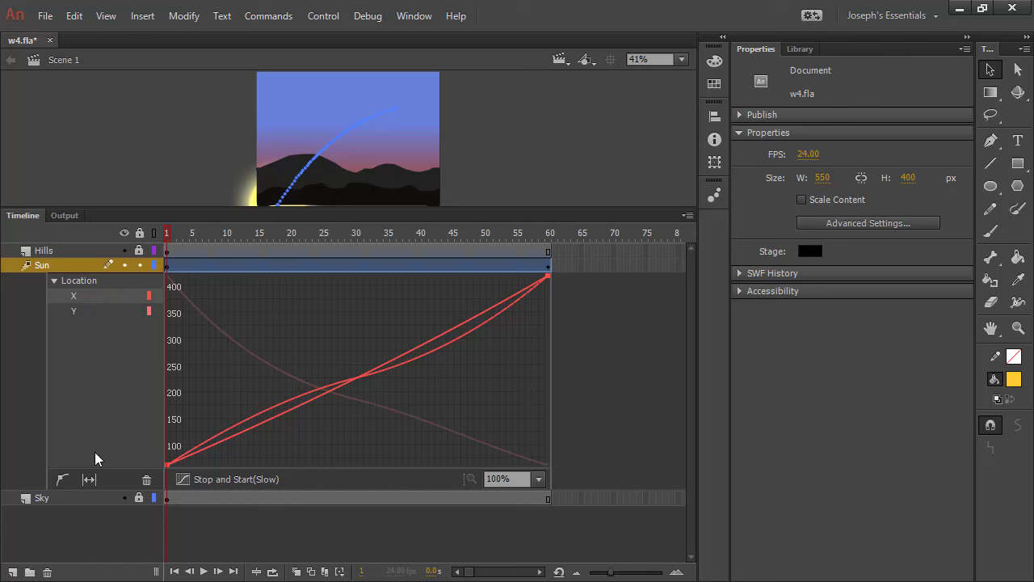
Step: Add an anchor point to the Sun tween's X location curve at frame 26
left_click(62, 480)
left_click(330, 393)
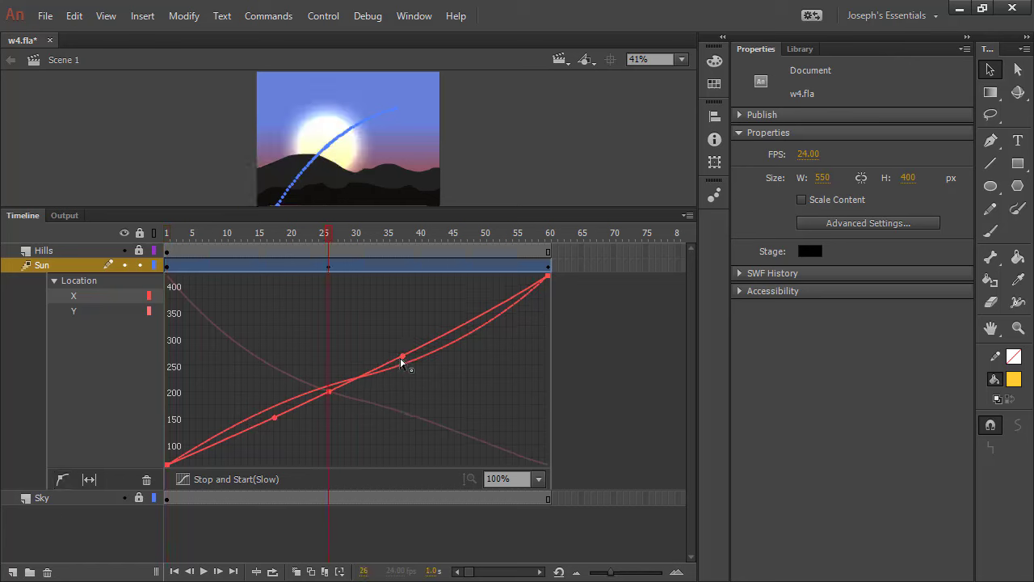
Step: Reshape the Sun tween's X location curve by pulling the frame 26 anchor's handle down past frame 50, and close the motion editor
left_click_drag(403, 356, 501, 471)
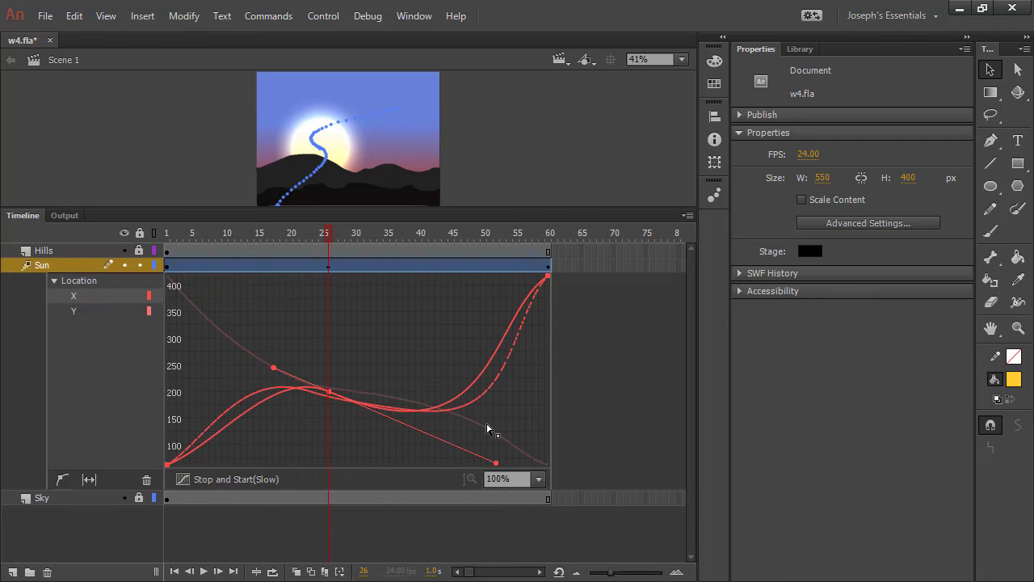
double_click(269, 271)
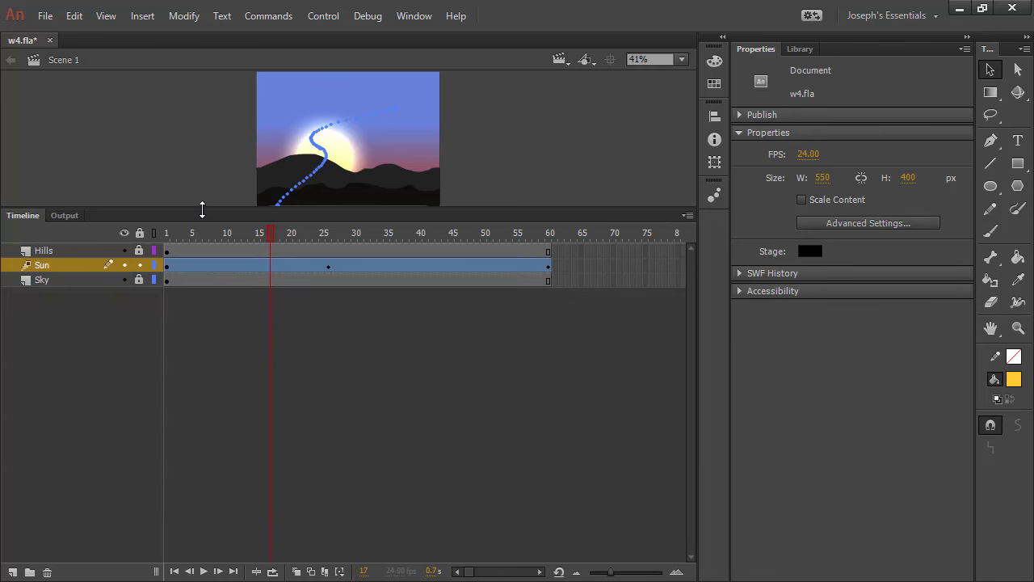
Step: Reduce the timeline's height to enlarge the stage and regroup the Timeline and Output panels
left_click_drag(203, 210, 186, 469)
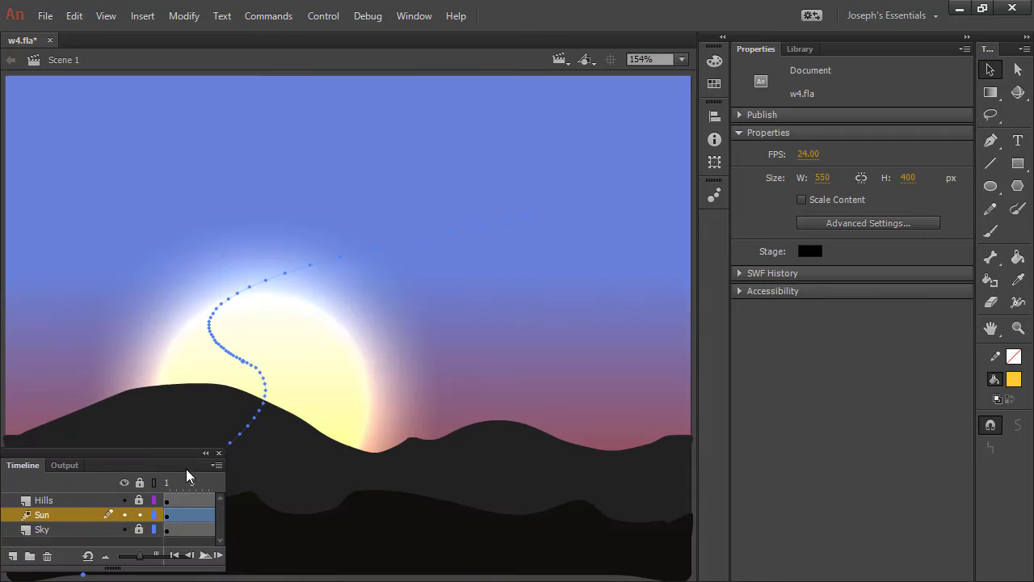
left_click_drag(111, 453, 482, 390)
left_click_drag(682, 367, 201, 576)
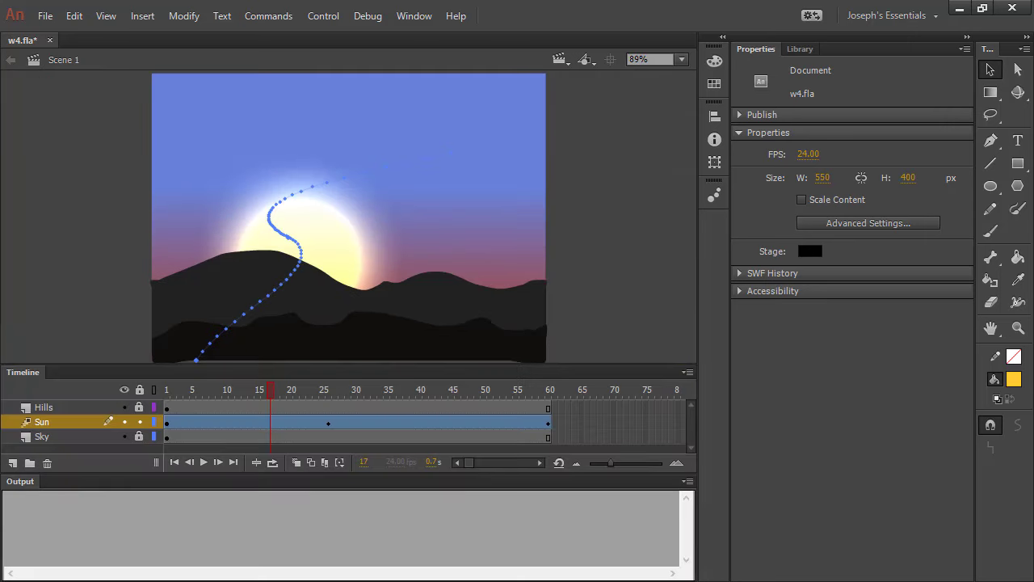
left_click_drag(16, 481, 61, 375)
left_click(37, 478)
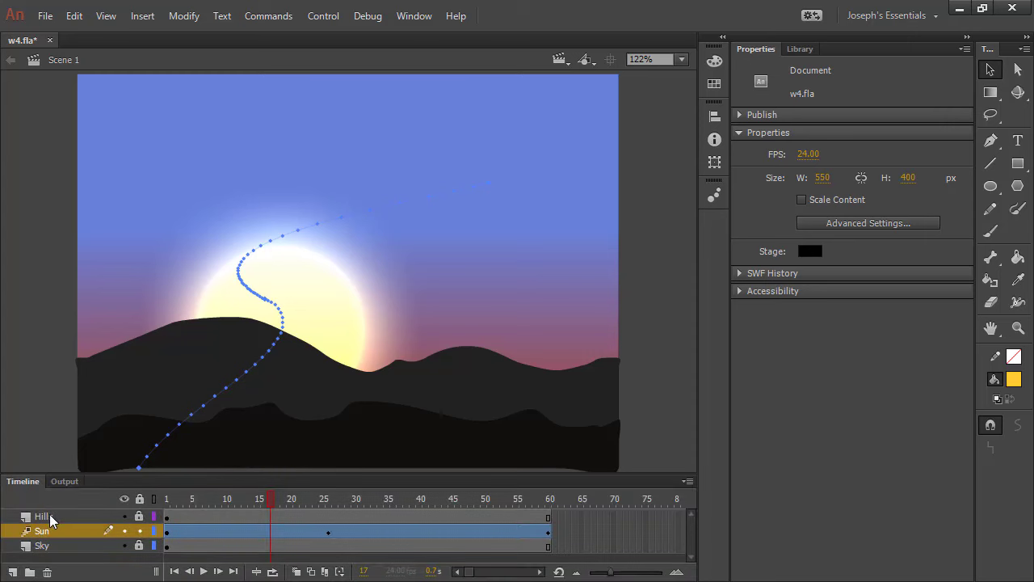
left_click_drag(101, 472, 110, 475)
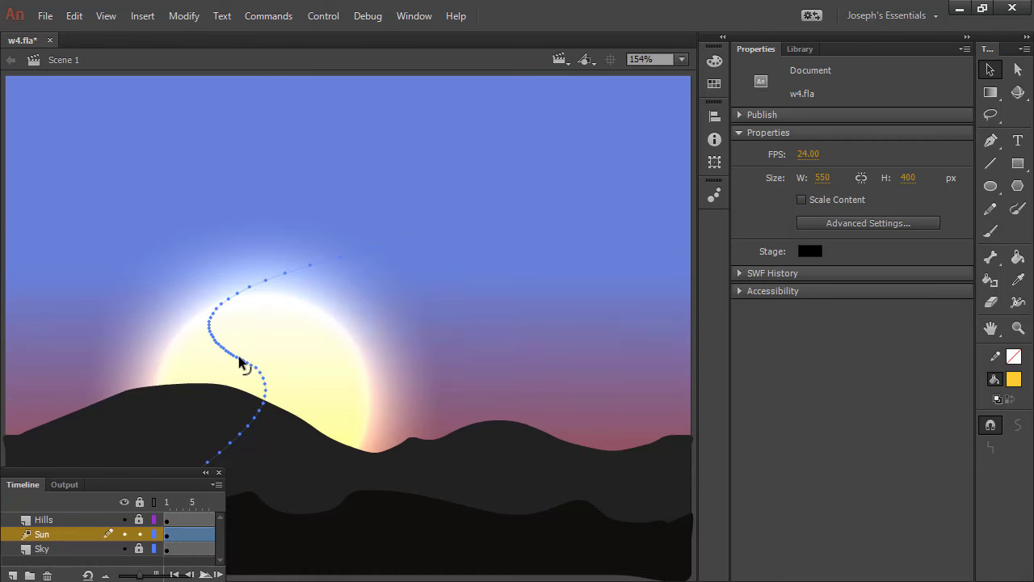
Step: Preview the altered sun path in a movie test, close it, and dock the timeline back below the stage
key("ctrl+Return")
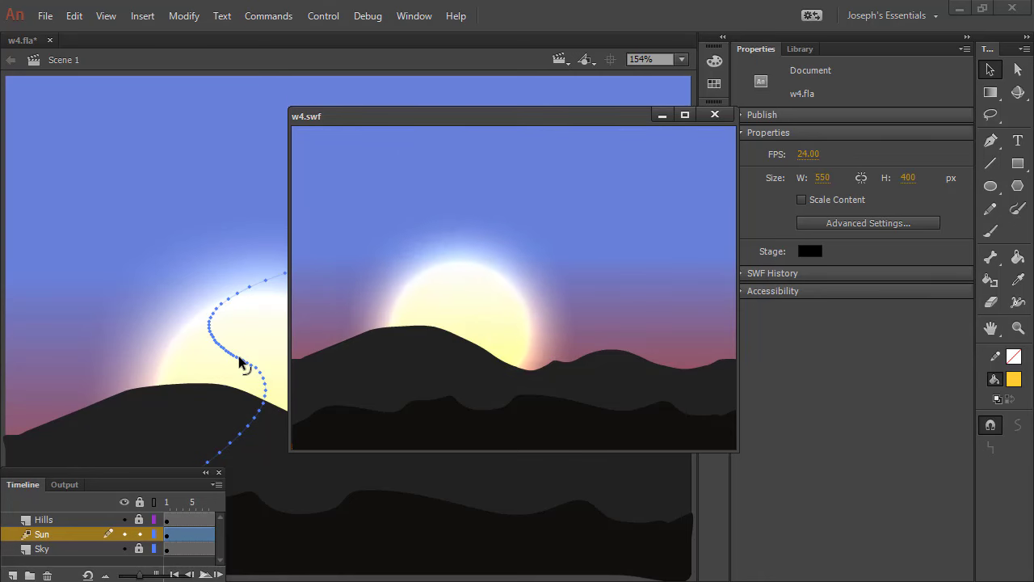
left_click(715, 114)
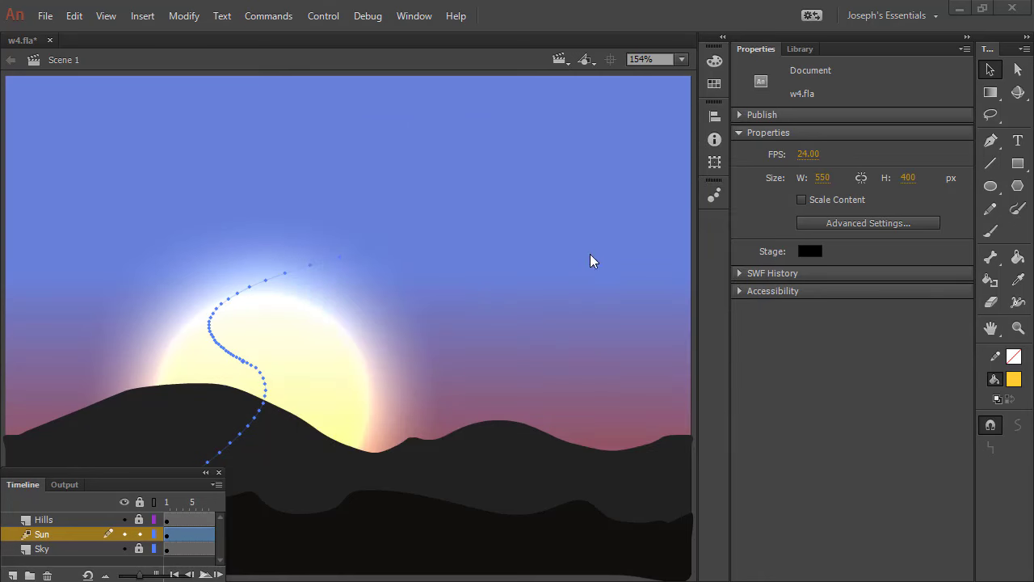
left_click_drag(22, 484, 132, 574)
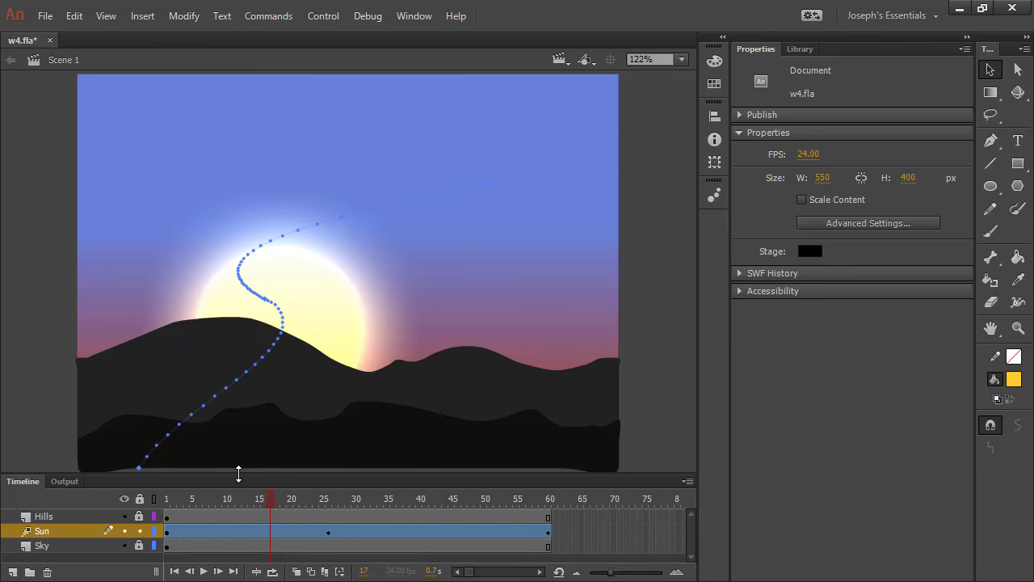
left_click_drag(240, 477, 240, 433)
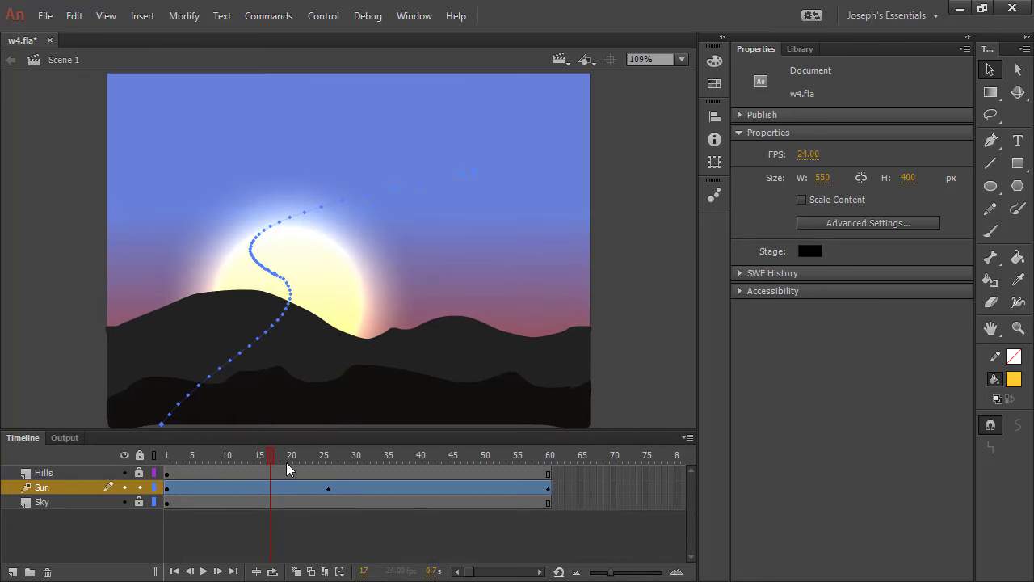
Step: Scrub the Sun animation to frame 41 and back to frame 1, and check its motion in a movie test
left_click_drag(286, 462, 432, 455)
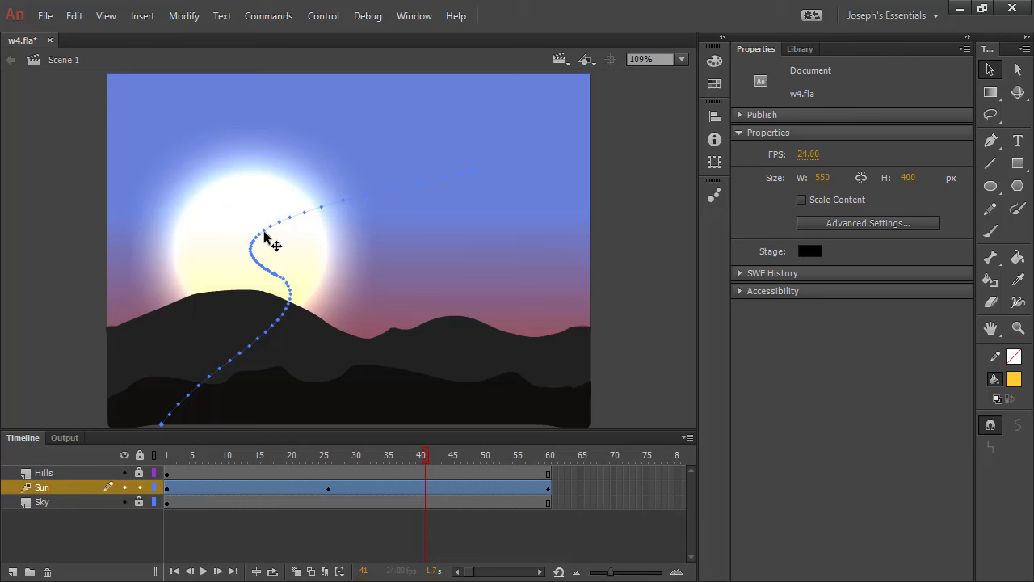
left_click_drag(424, 454, 78, 459)
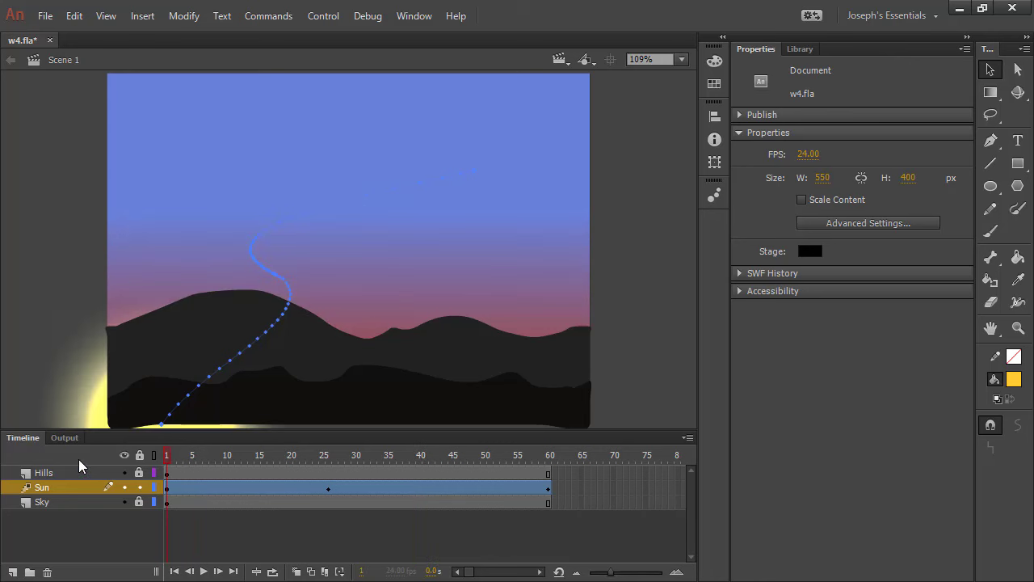
key("ctrl+Return")
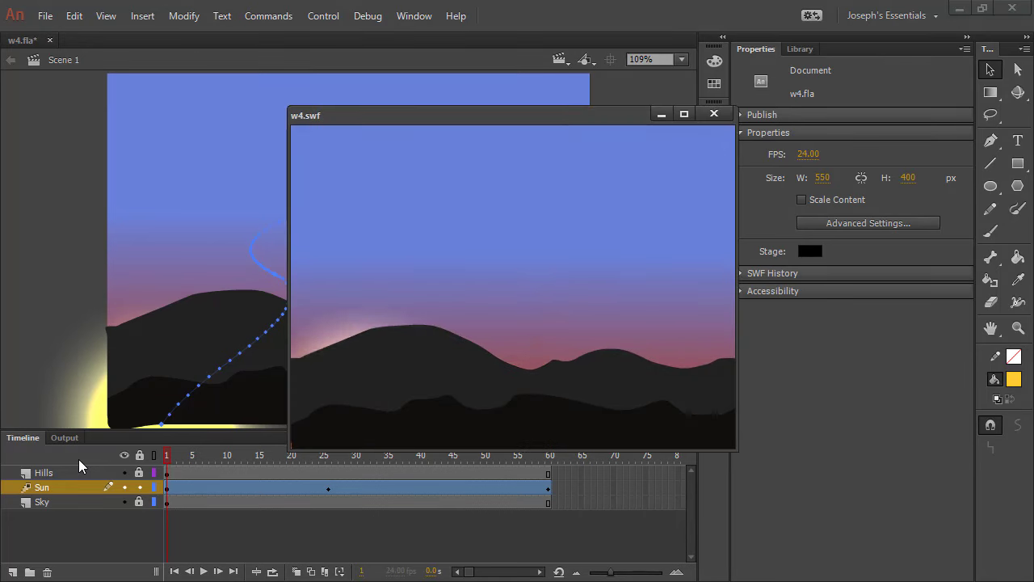
left_click(713, 114)
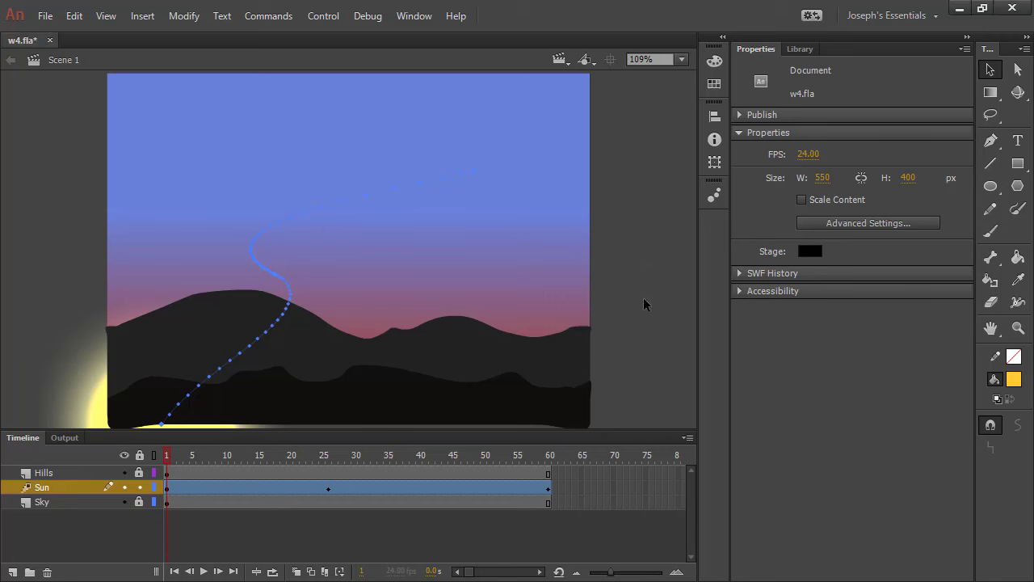
Step: Save the document and add a new layer named AltSky directly above the Sky layer
key("ctrl+s")
left_click(50, 502)
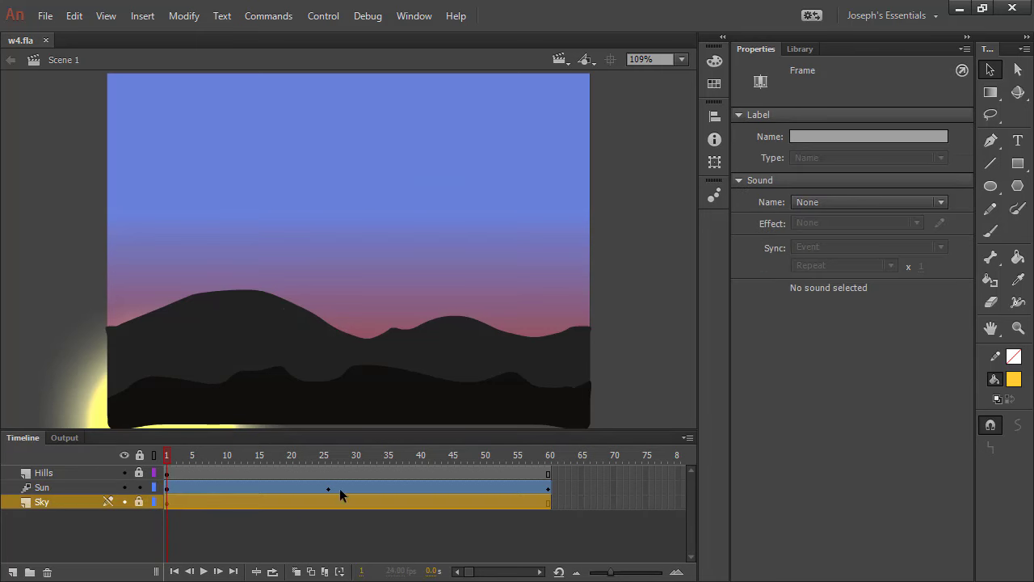
left_click(12, 572)
double_click(51, 504)
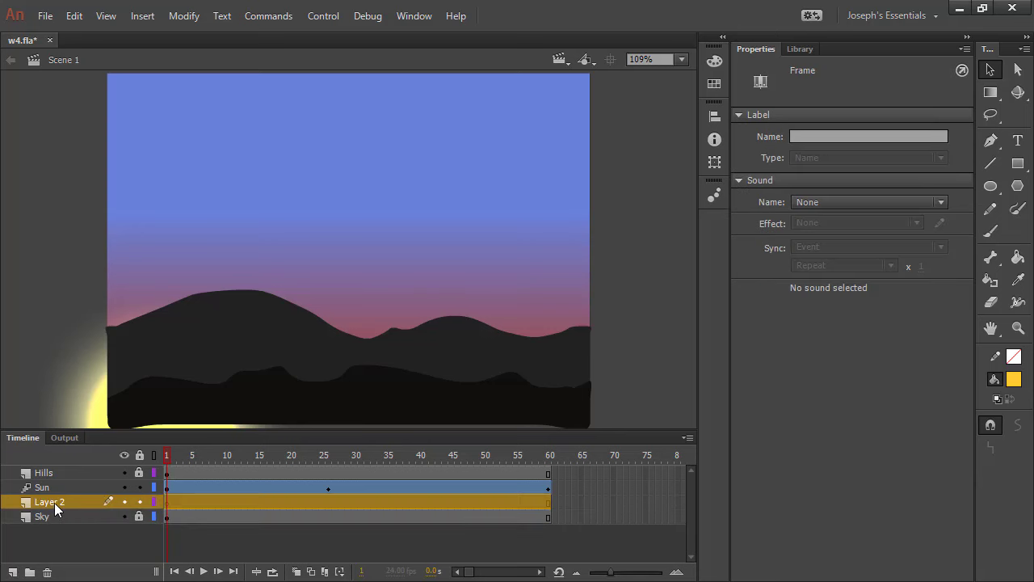
type("AltSky")
left_click(110, 550)
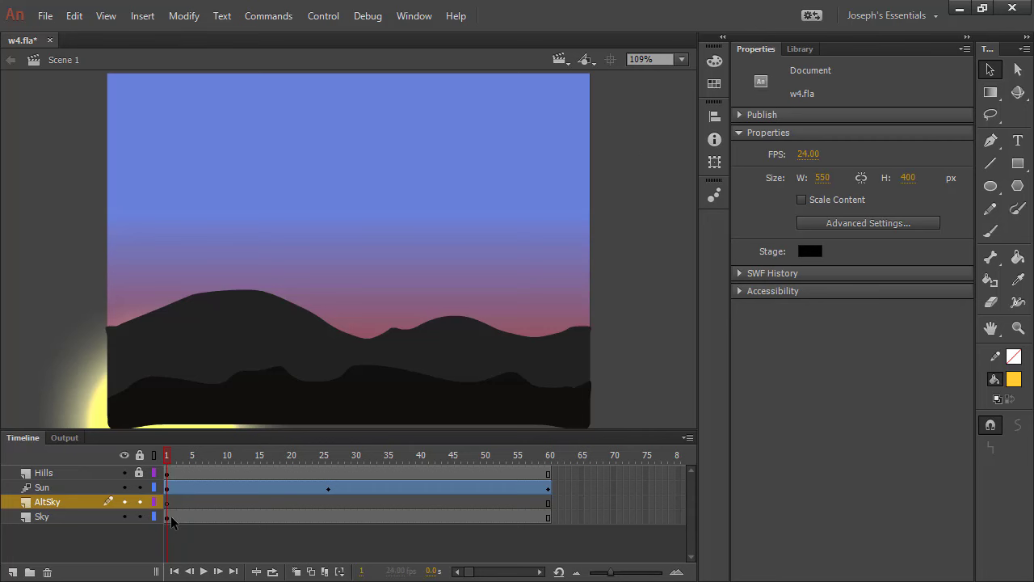
Step: Paste a copy of the Sky layer's gradient rectangle in place on the AltSky layer, with the Sun and Sky layers locked
left_click(334, 230)
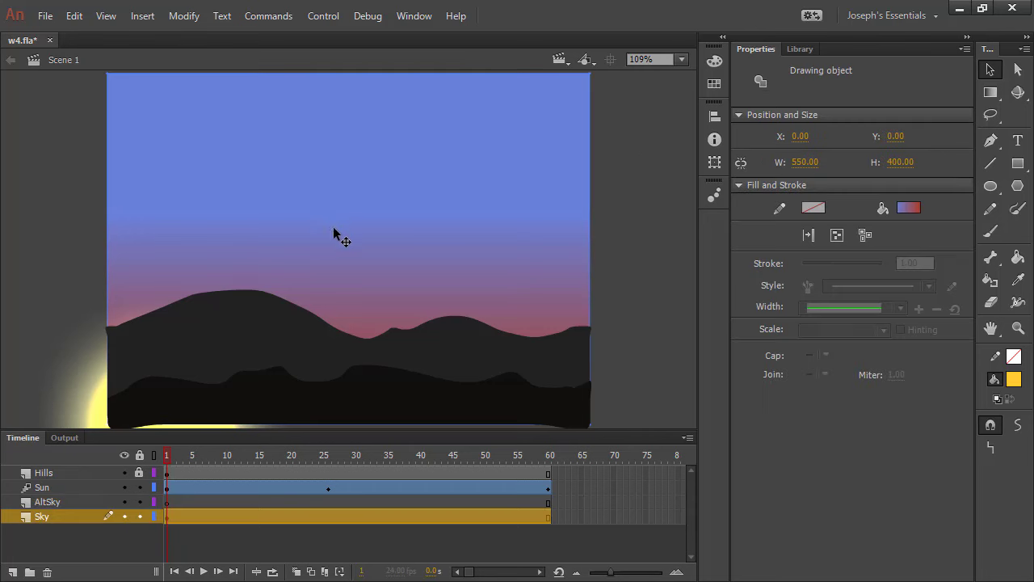
right_click(54, 179)
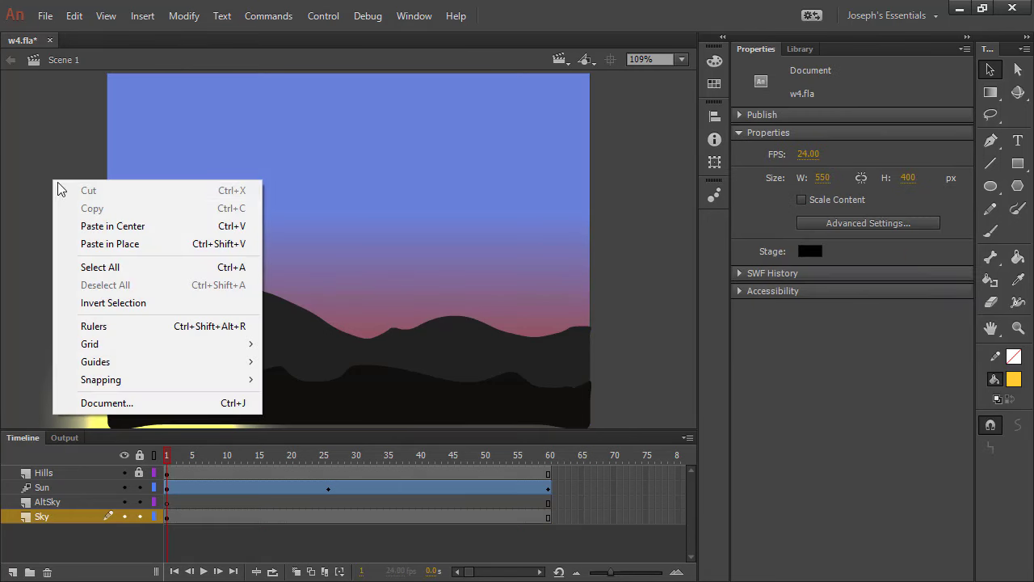
left_click(129, 244)
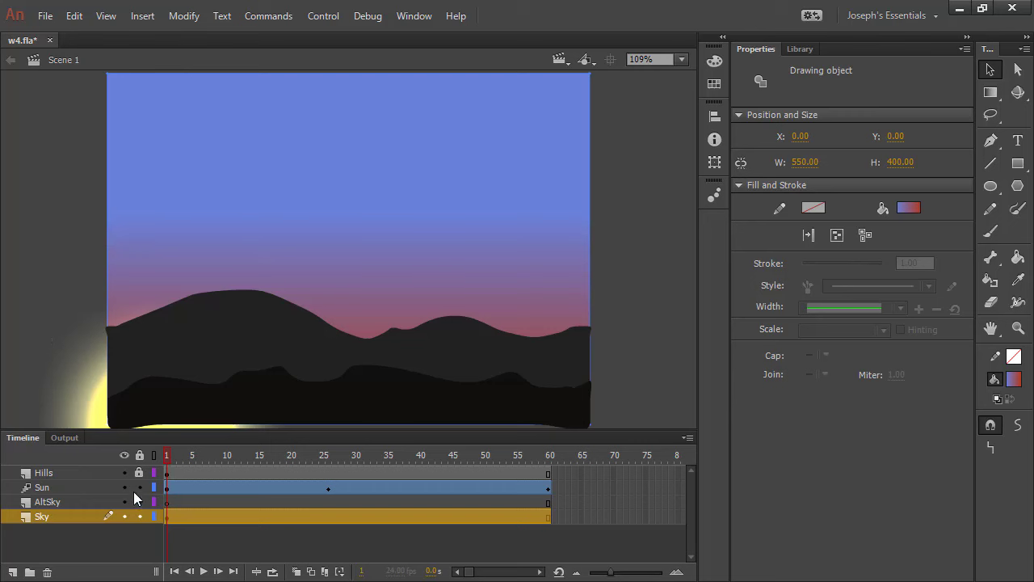
left_click(188, 535)
left_click(168, 503)
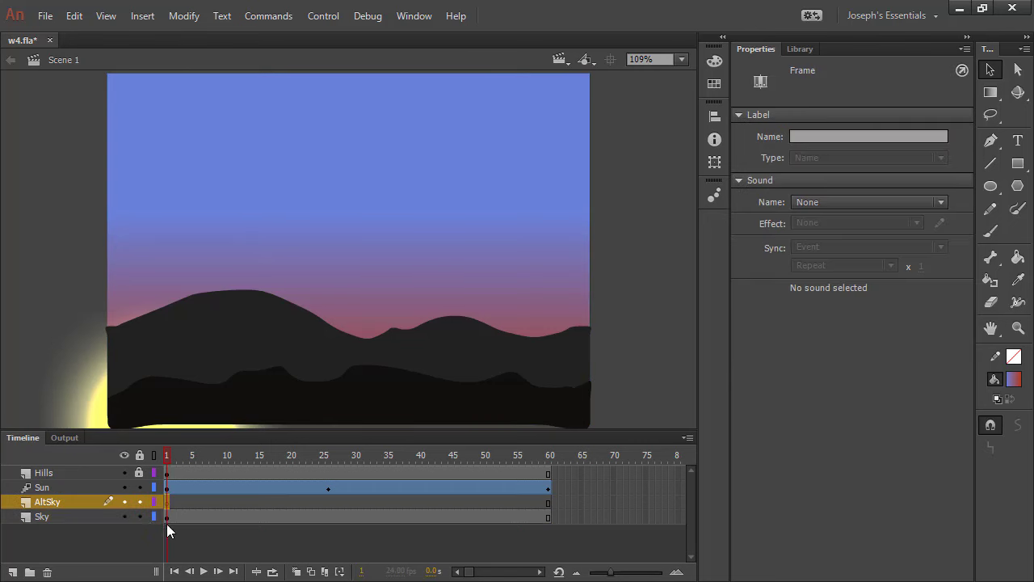
right_click(60, 240)
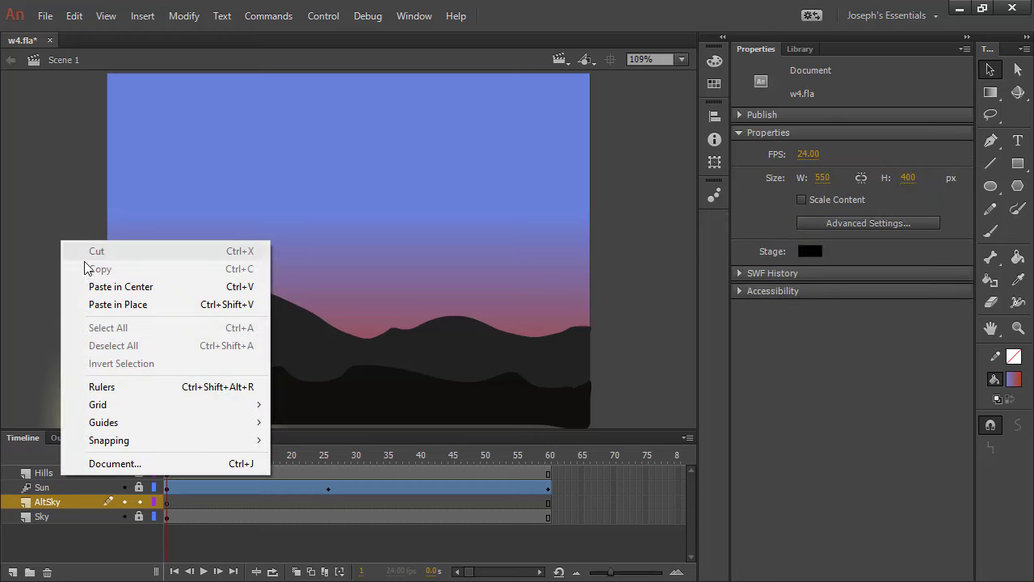
left_click(153, 305)
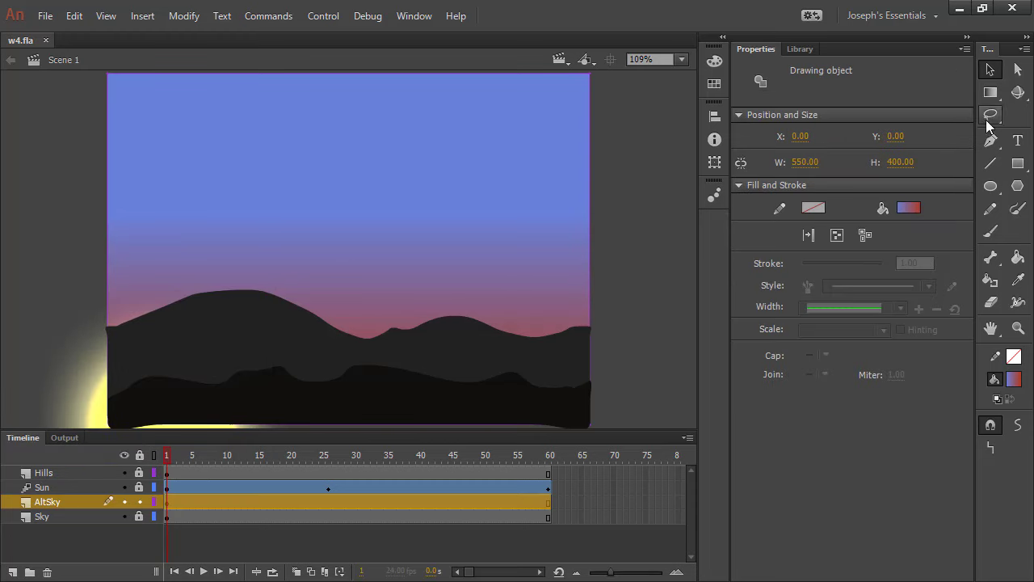
Step: Shift the AltSky rectangle's gradient upward with the Gradient Transform Tool so that red fills the sky above the hills
left_click(990, 94)
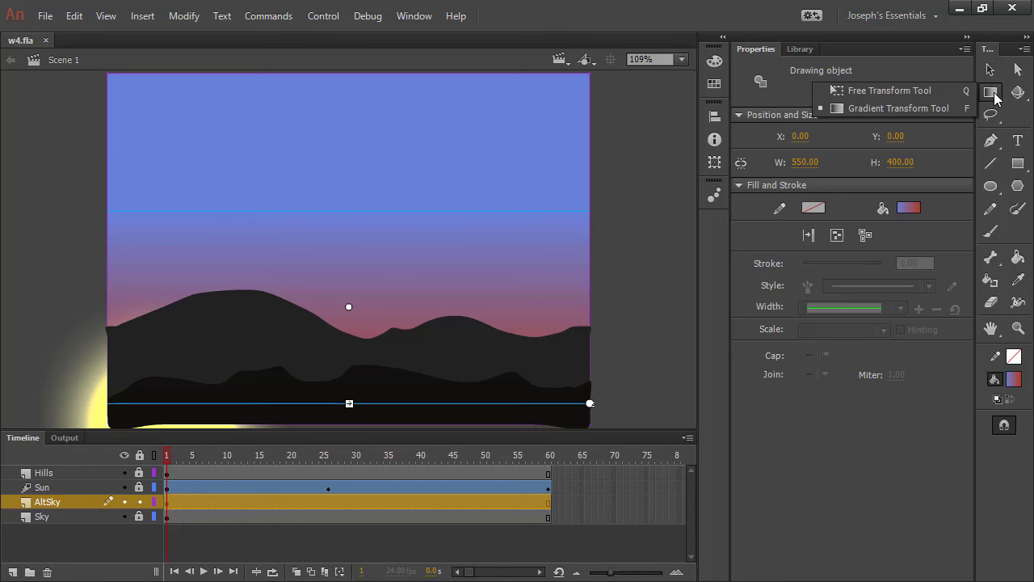
left_click(895, 107)
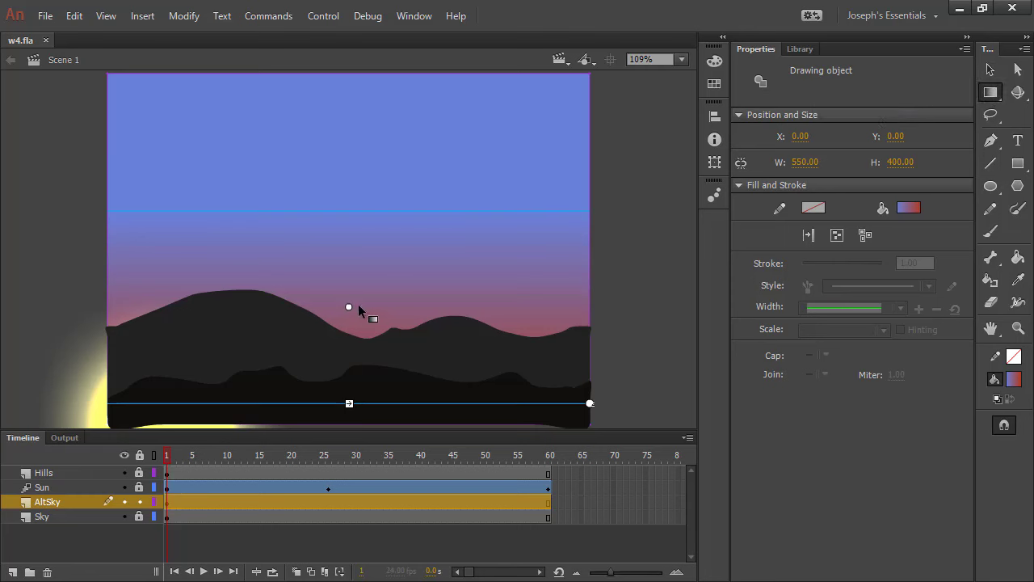
left_click_drag(349, 306, 348, 175)
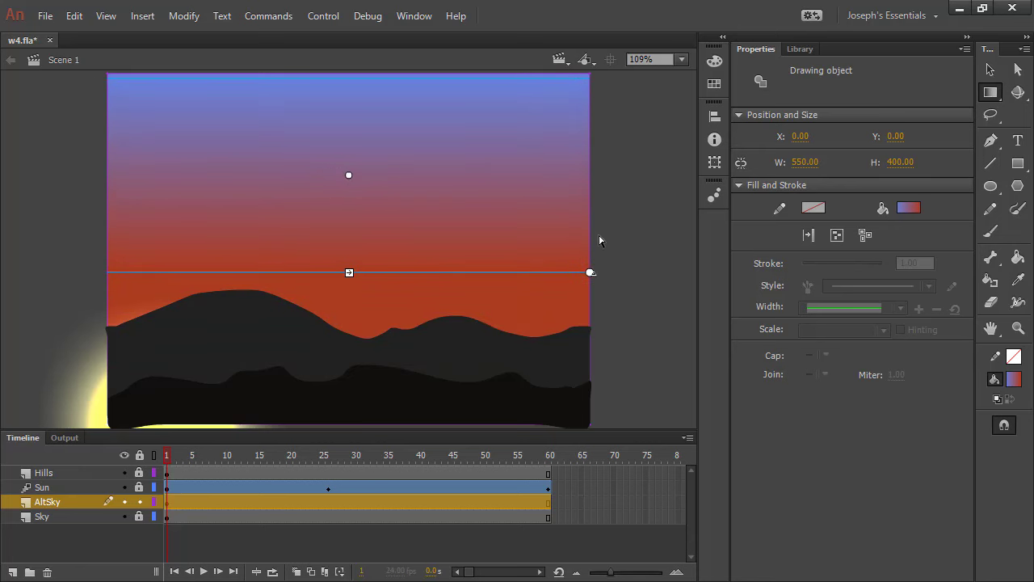
left_click(621, 241)
Step: Play the animation over the red sky, scrub to frame 12, and save the document
key("Return")
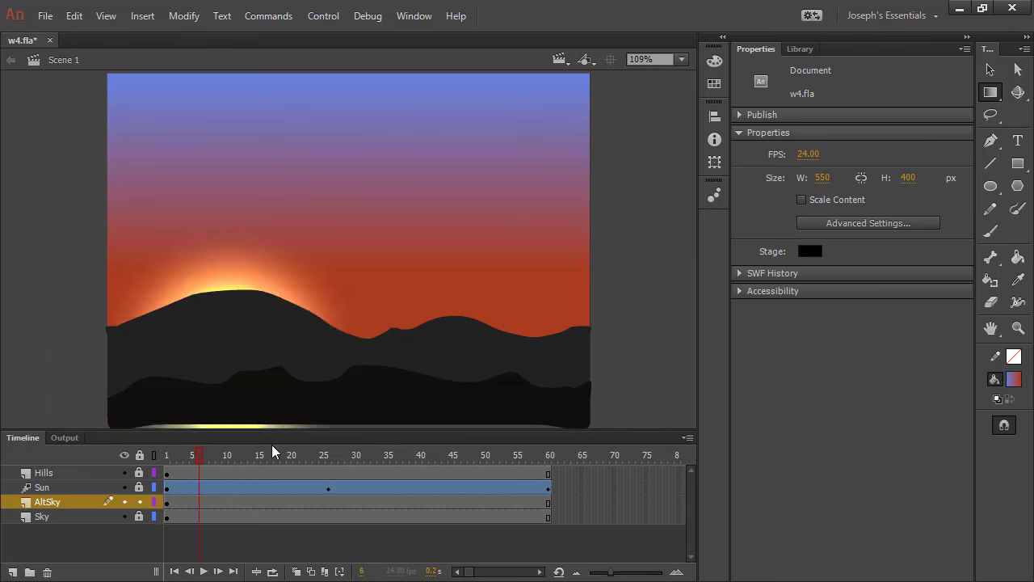
left_click_drag(271, 444, 236, 436)
key("ctrl+s")
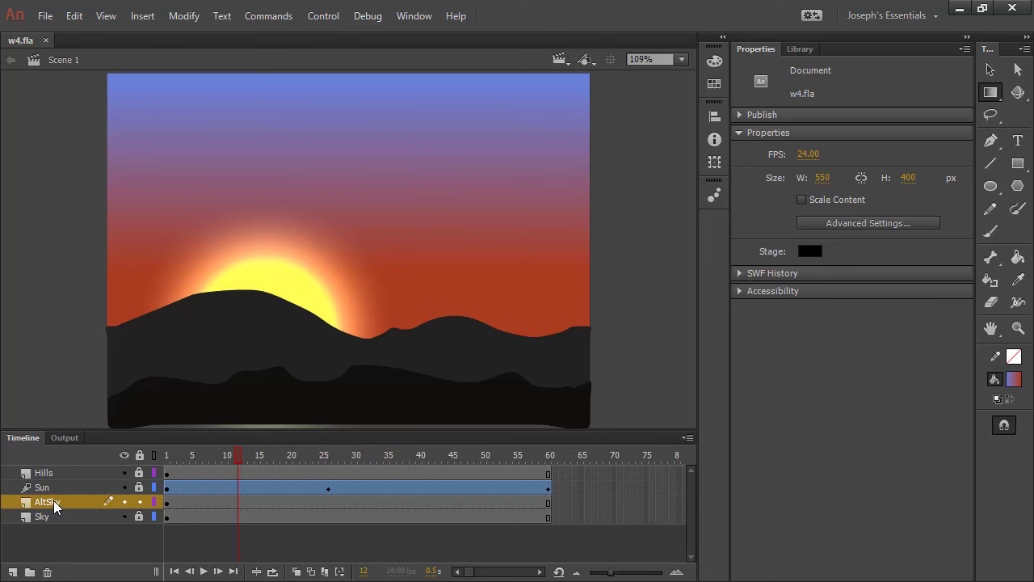
Step: Add a layer above AltSky and turn it into a mask for AltSky
left_click(12, 571)
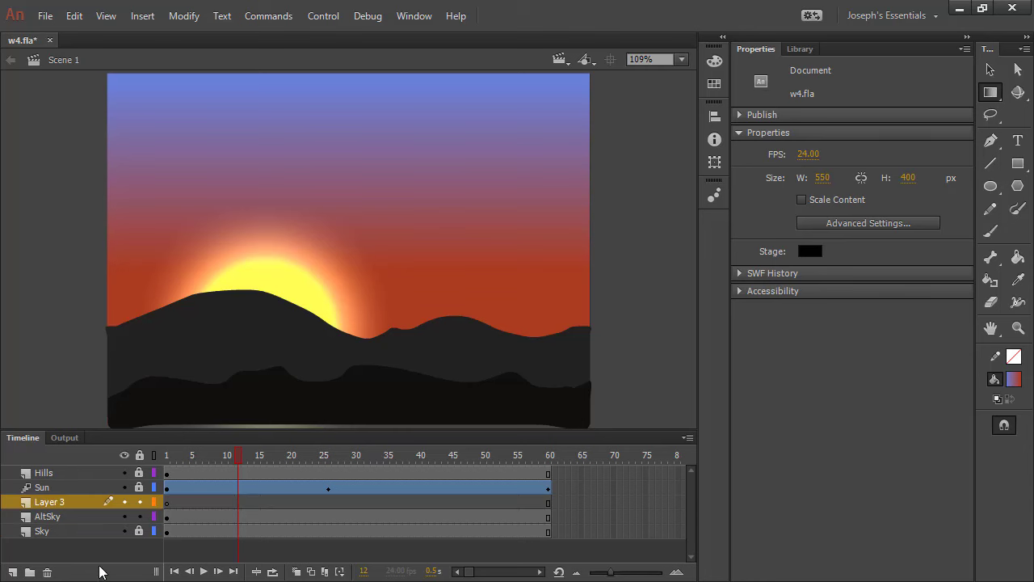
right_click(43, 503)
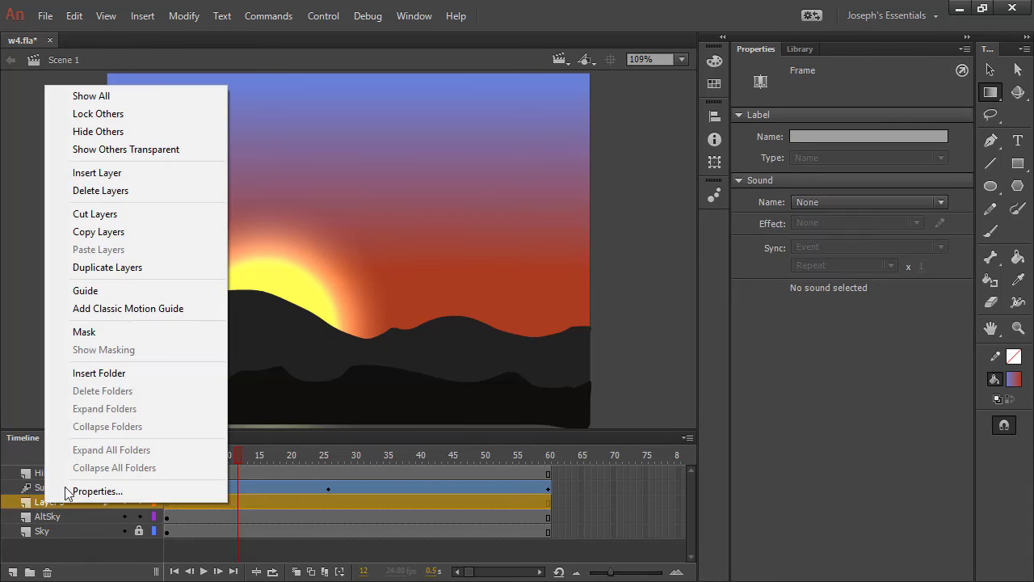
left_click(121, 337)
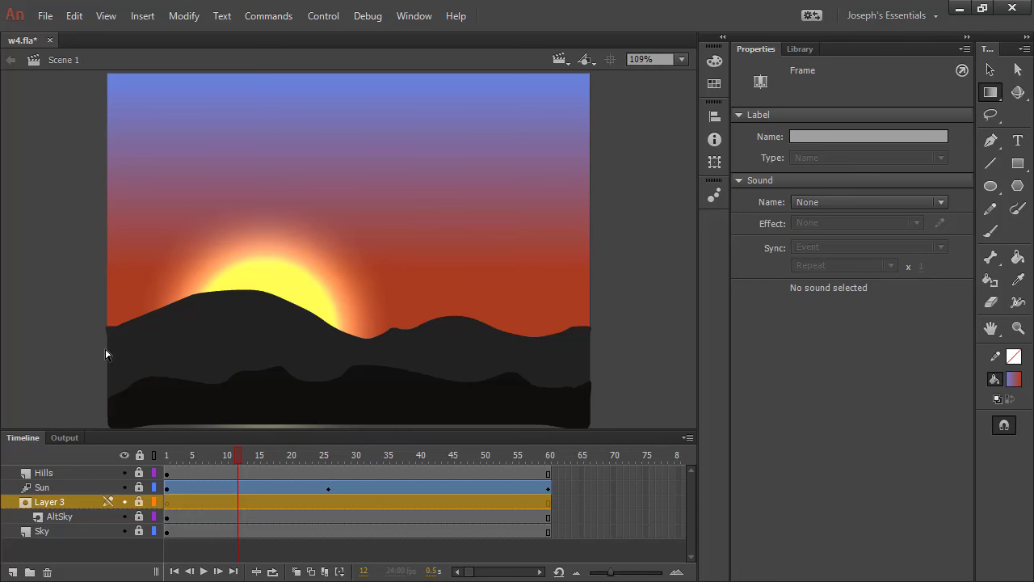
Step: Rename the mask layer above AltSky as MaskSky and select frame 1 of the unlocked layer
left_click(46, 519)
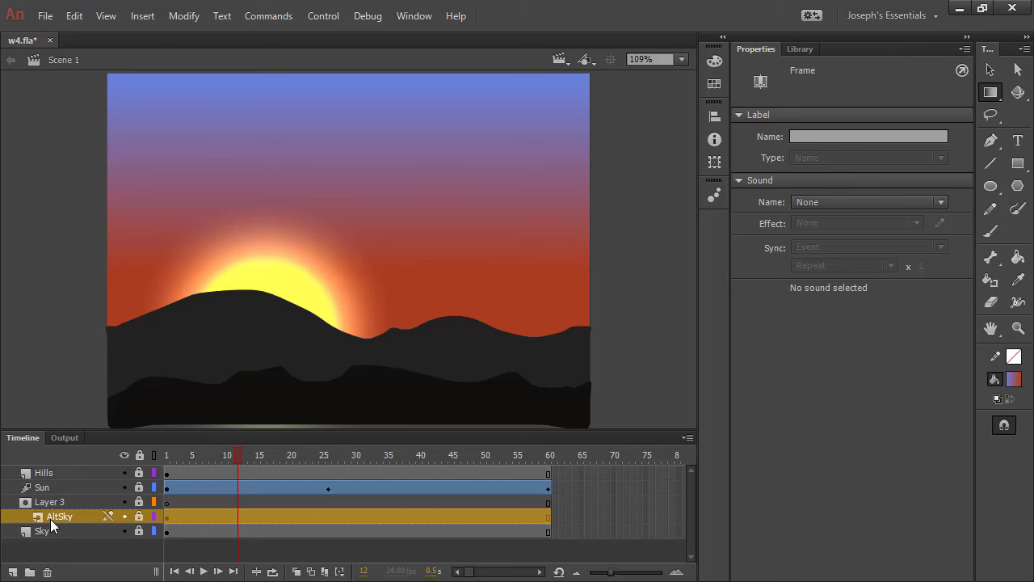
double_click(51, 502)
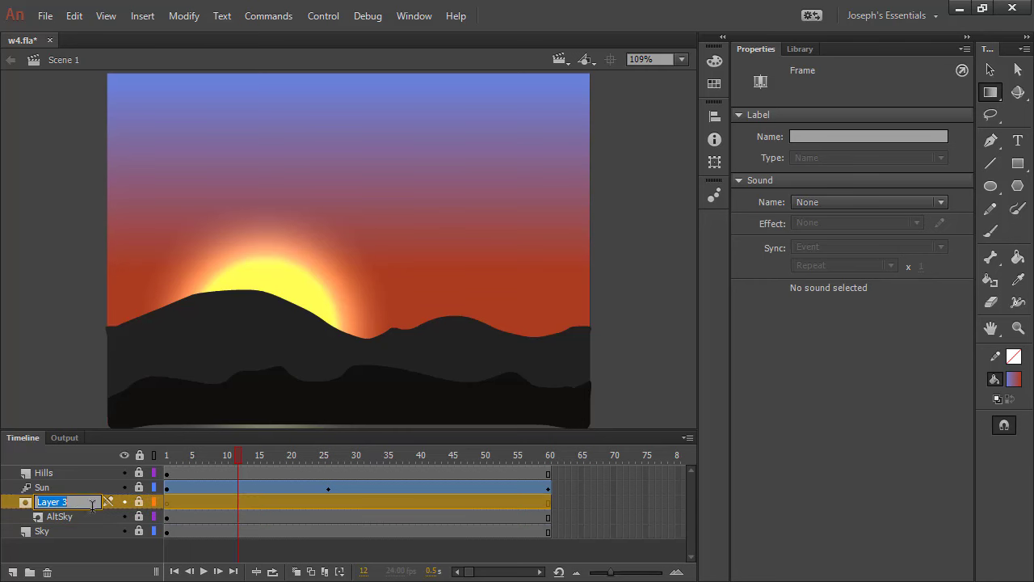
type("Masjk")
key("BackSpace")
key("BackSpace")
type("kSky")
left_click(88, 517)
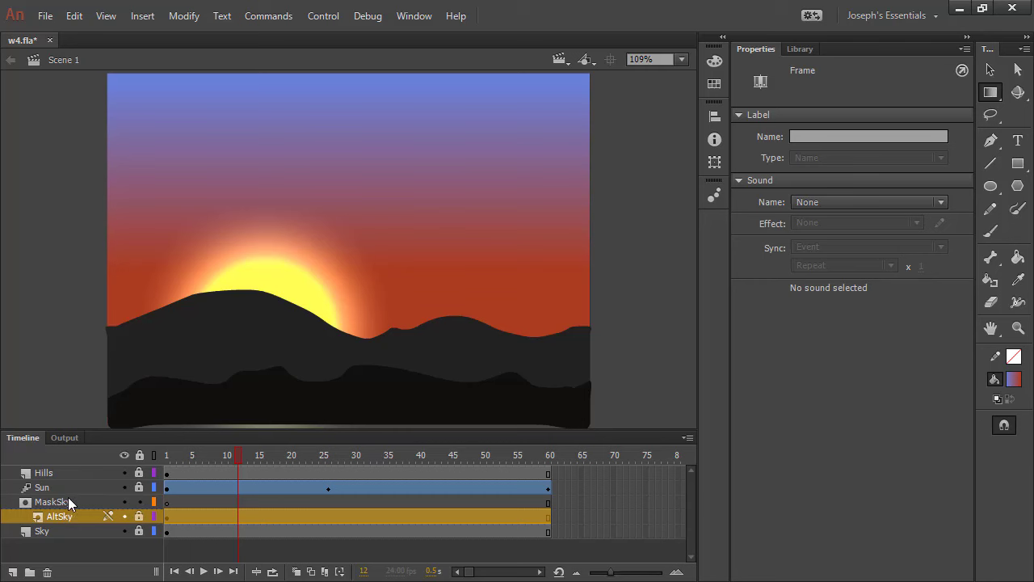
left_click(167, 502)
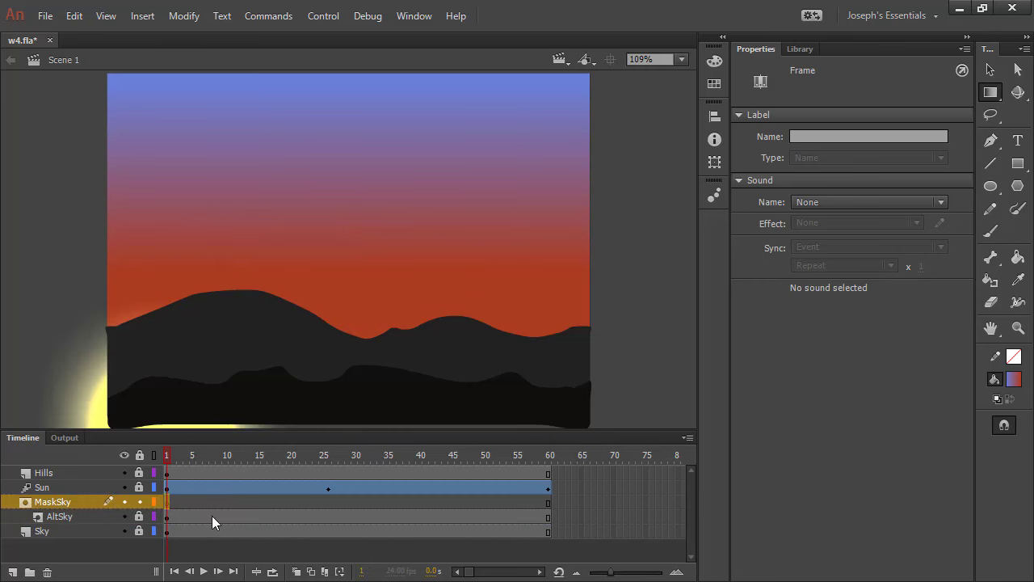
Step: Save the document and draw a stroke-free green #00FF00 oval, about 322 by 82 px, behind the hills on frame 1 of MaskSky
key("ctrl+s")
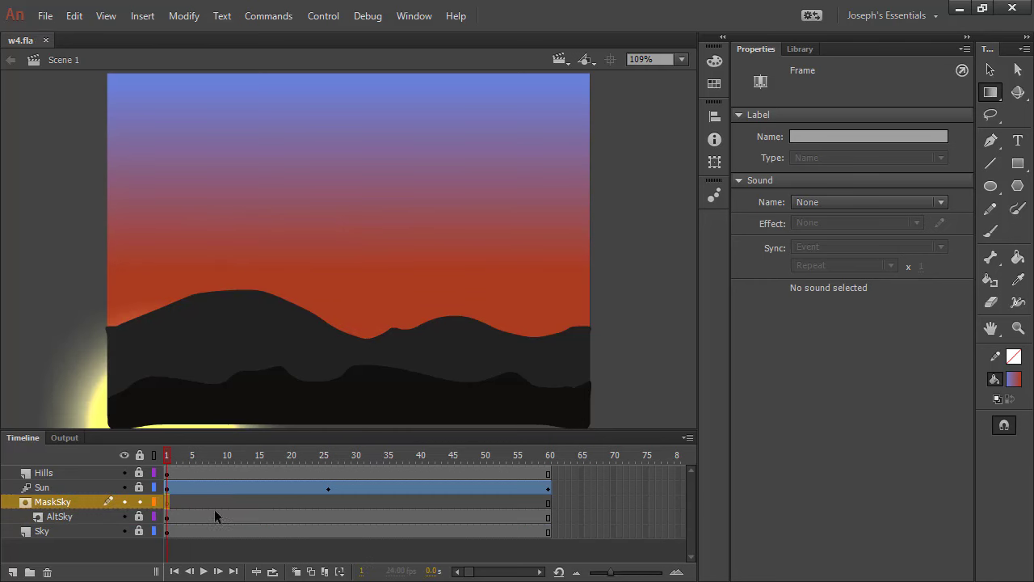
left_click(992, 188)
left_click(906, 183)
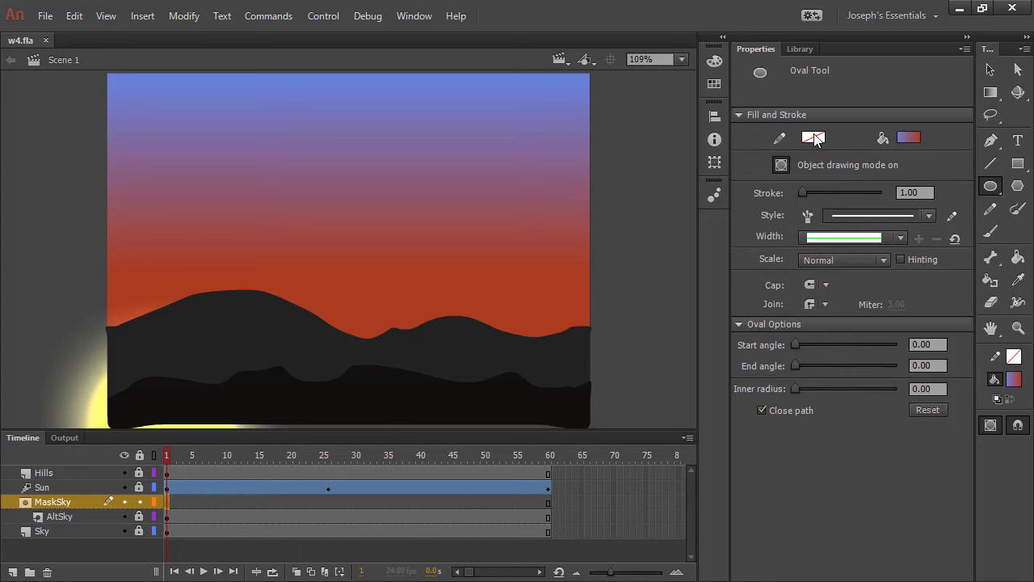
left_click(909, 137)
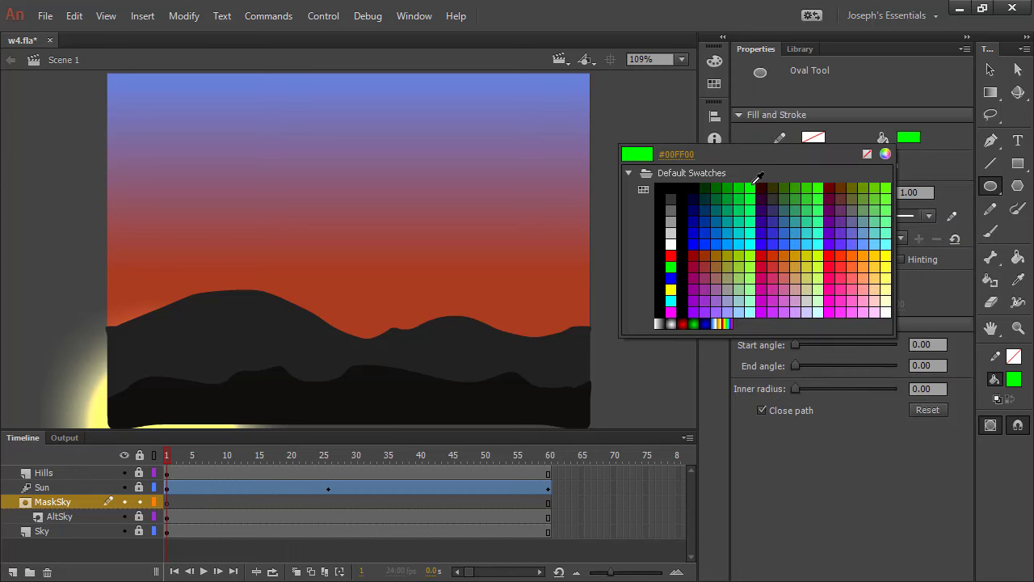
left_click(753, 191)
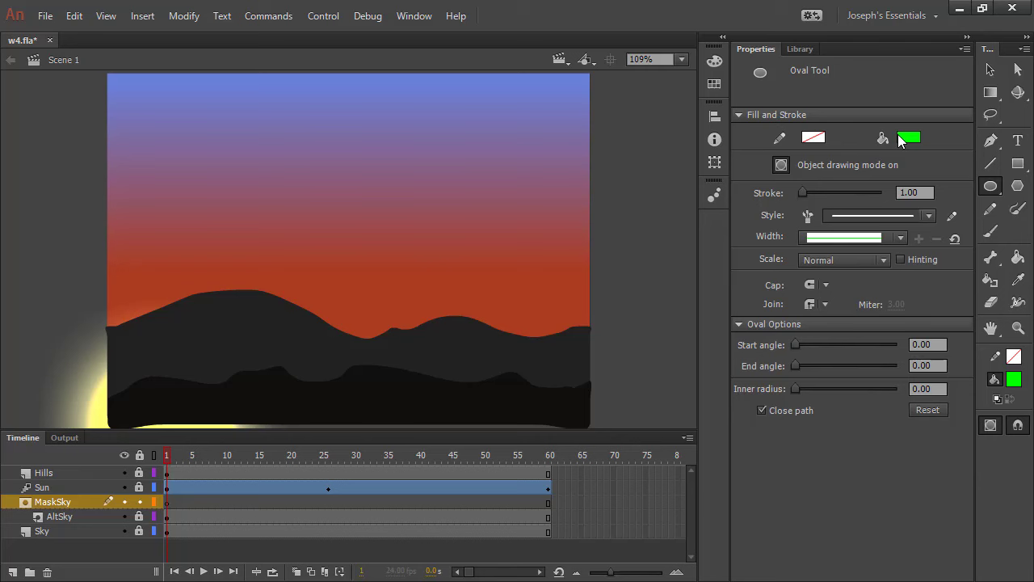
left_click(171, 503)
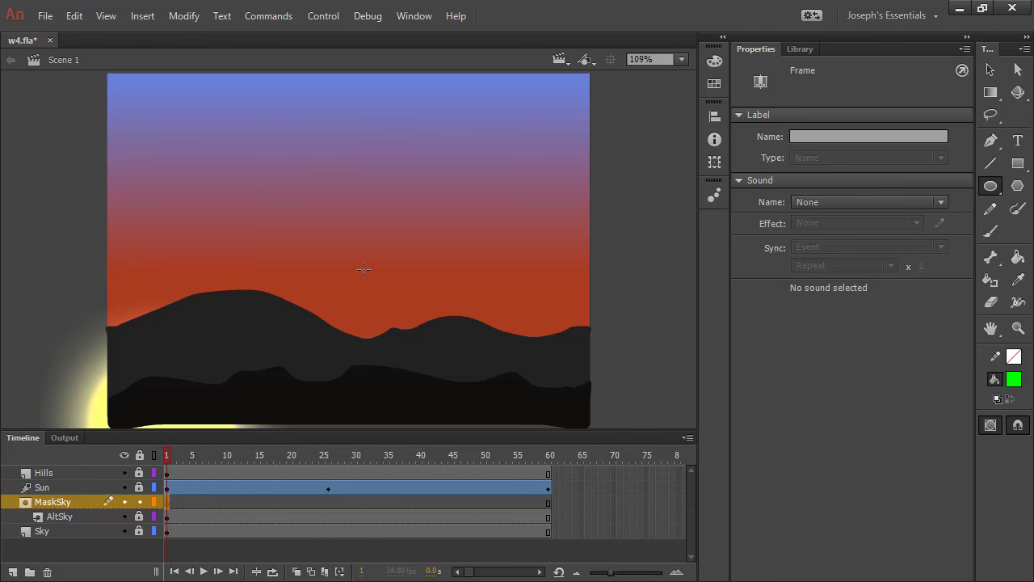
left_click_drag(224, 292, 498, 364)
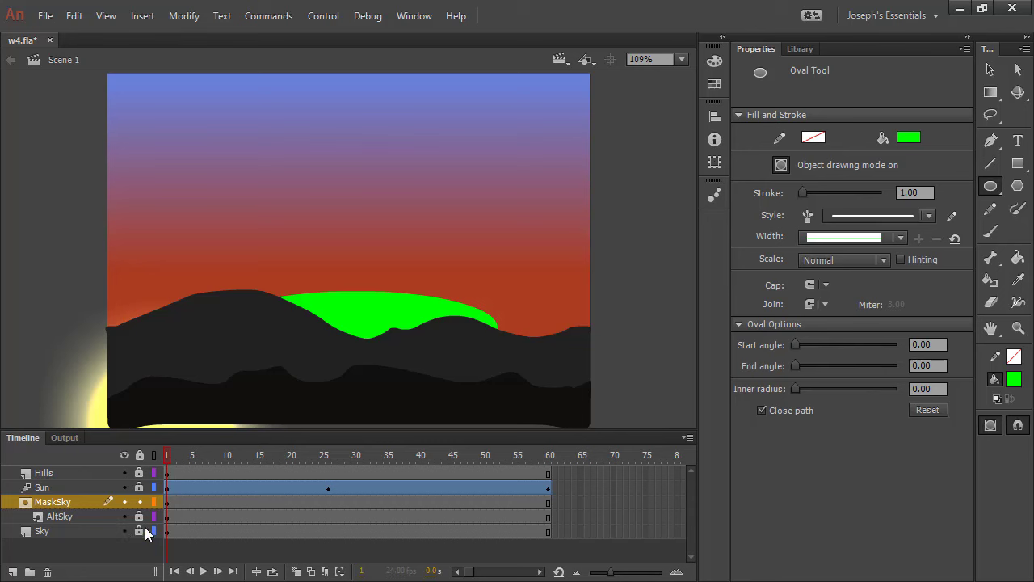
Step: Show the Hills layer as outlines to inspect the whole oval, save the document, and restore the solid hills
left_click(154, 473)
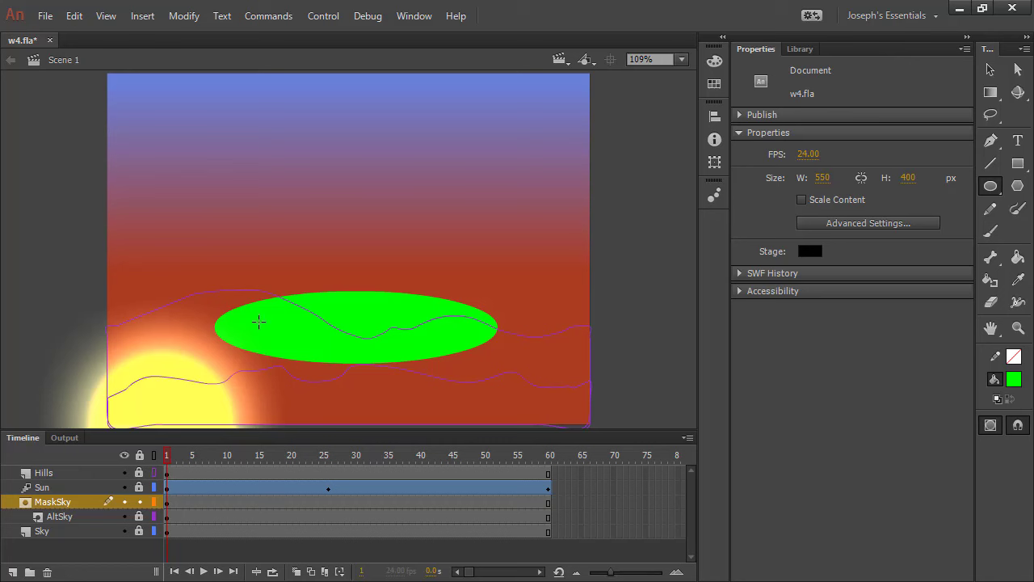
key("ctrl+s")
left_click(990, 70)
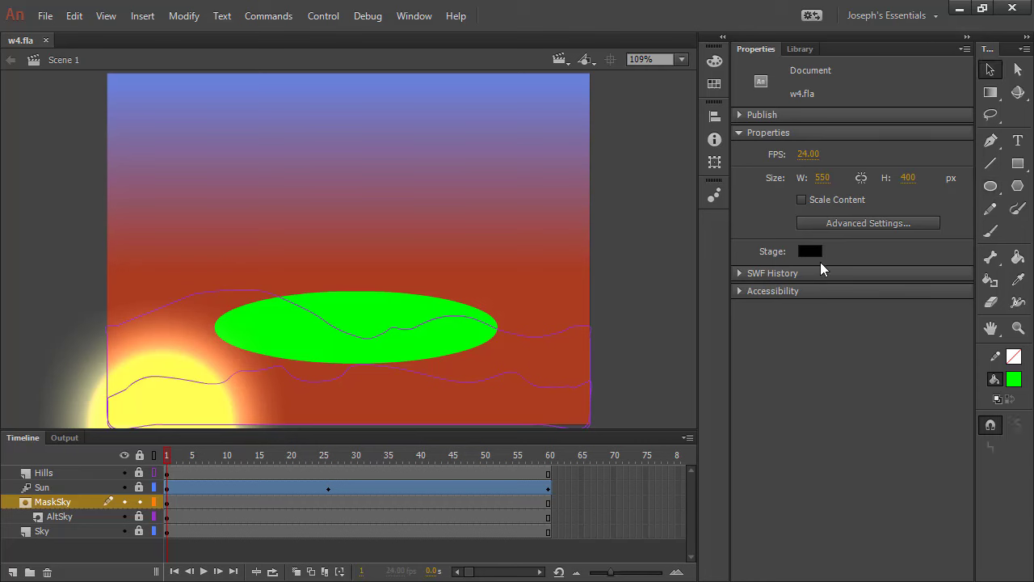
left_click(153, 472)
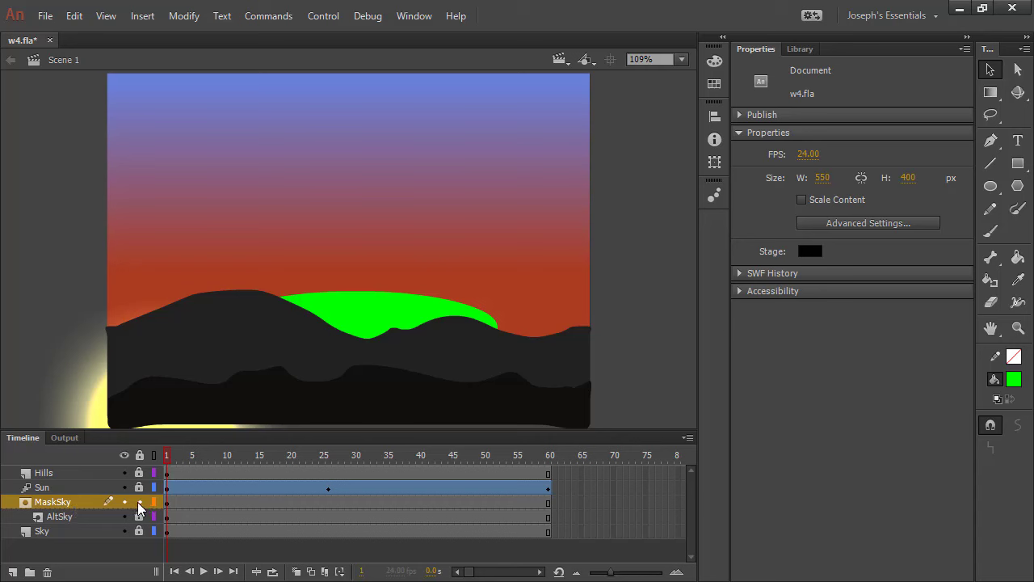
Step: Lock the MaskSky layer to preview the masked red sky and scrub the timeline to frame 43
left_click(139, 517)
left_click(87, 520)
left_click(131, 505)
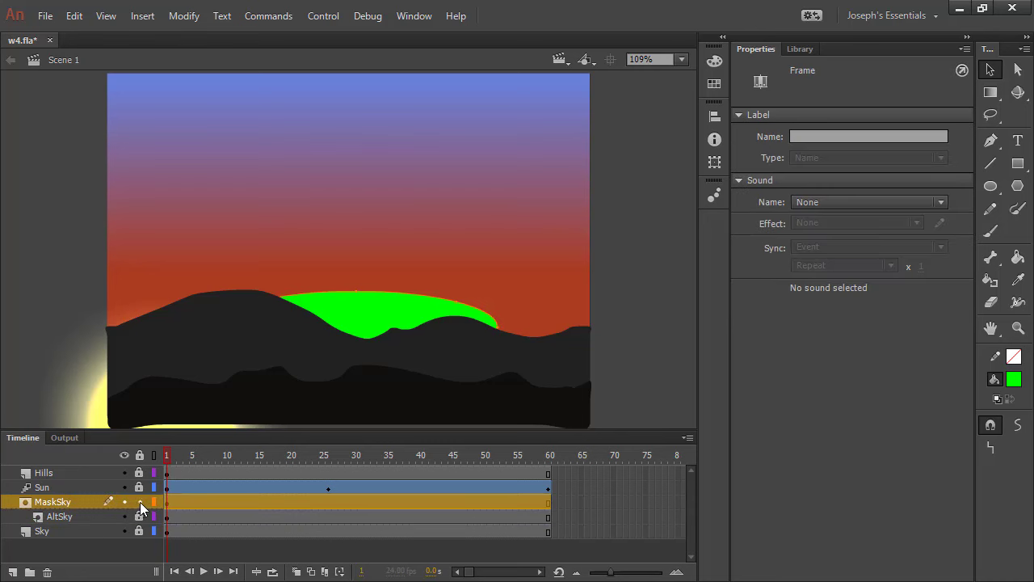
left_click(140, 501)
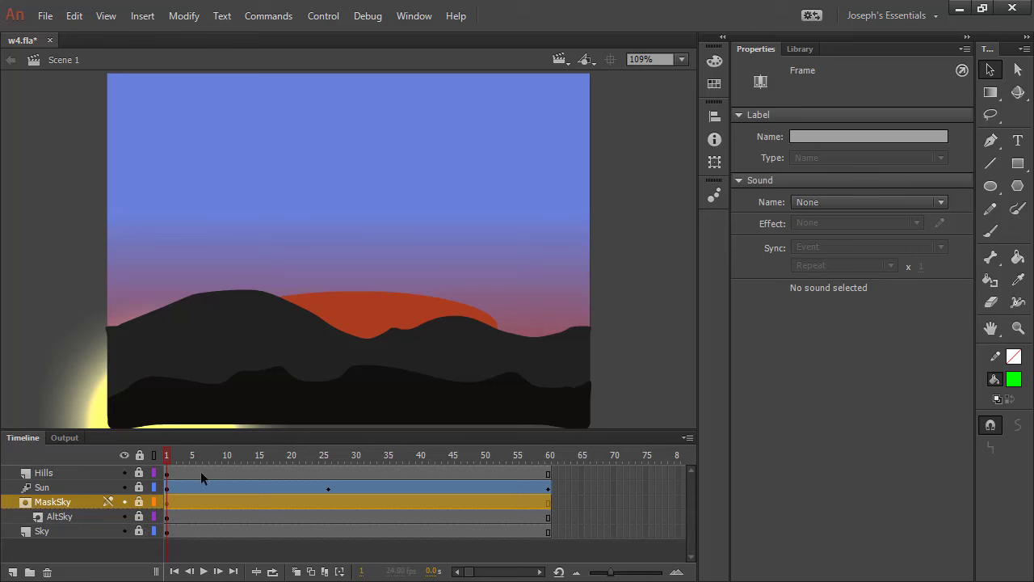
left_click_drag(164, 455, 439, 449)
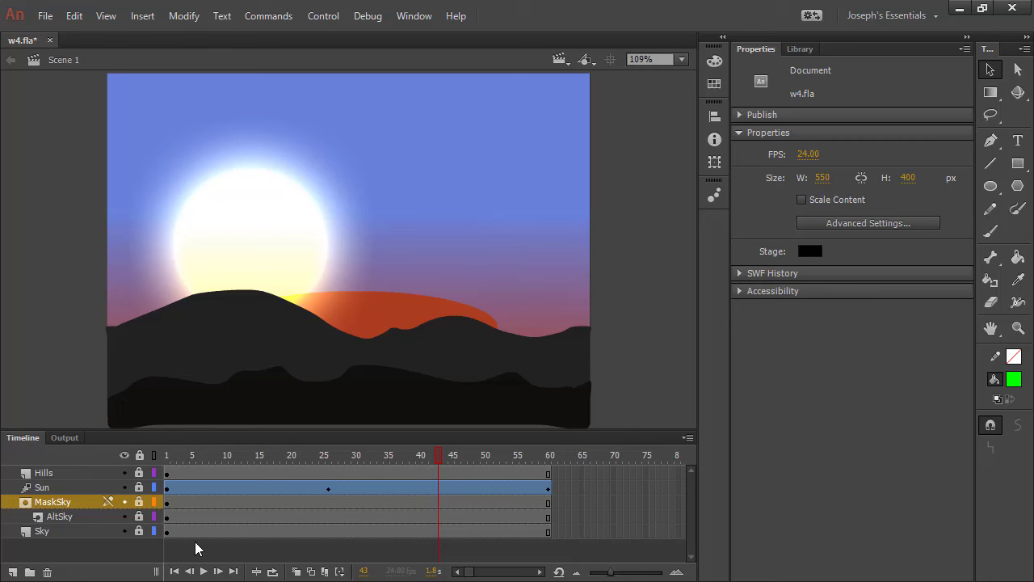
Step: Unlock MaskSky, insert a keyframe at frame 60, and create a shape tween between its two keyframes
left_click(139, 502)
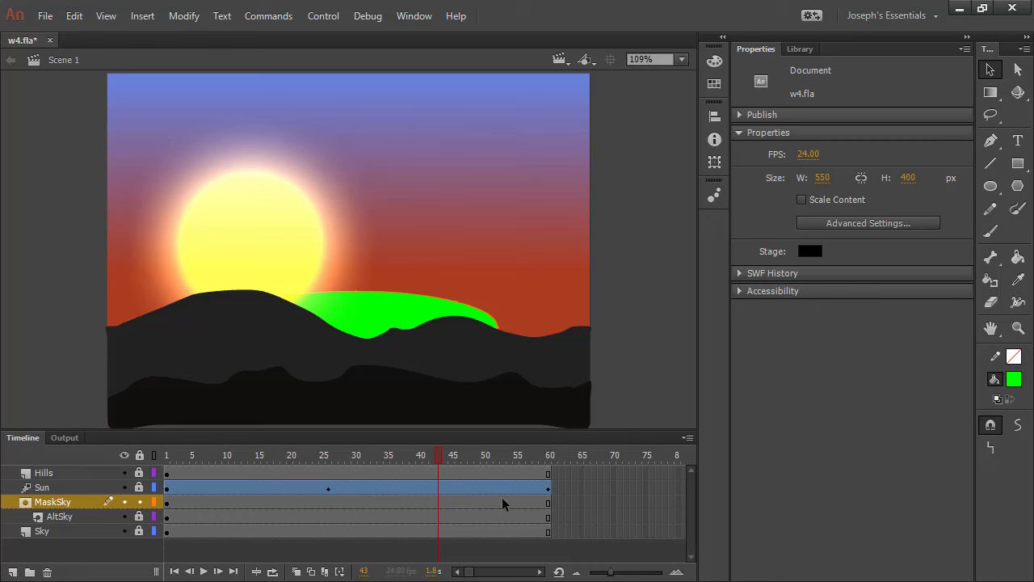
left_click(546, 502)
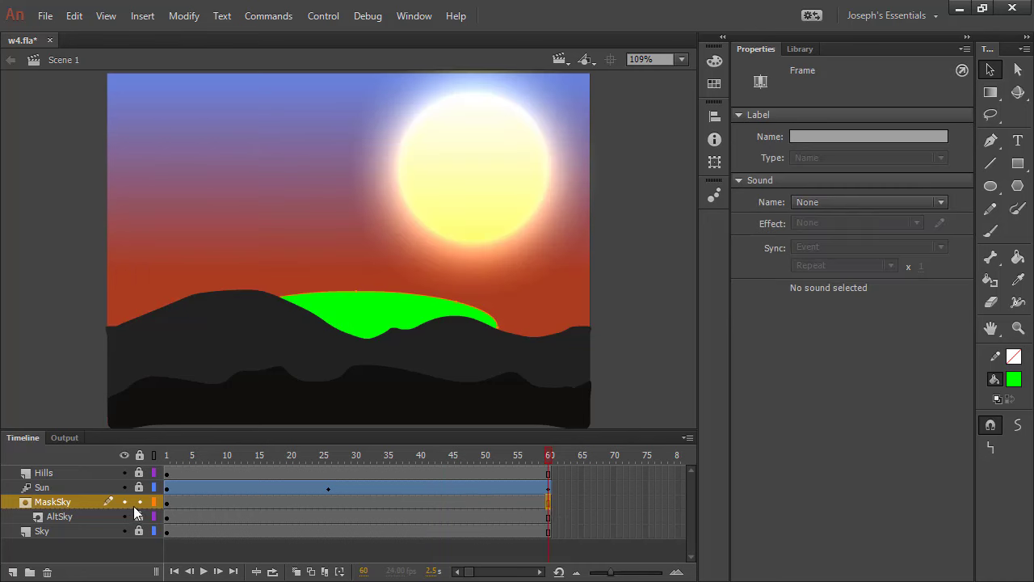
left_click(145, 18)
mouse_move(212, 118)
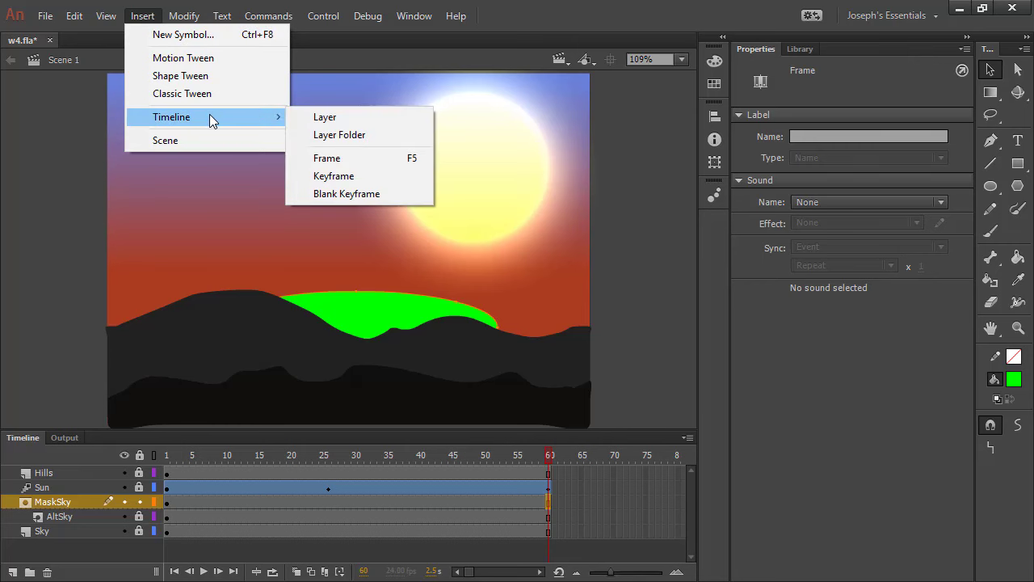
left_click(348, 176)
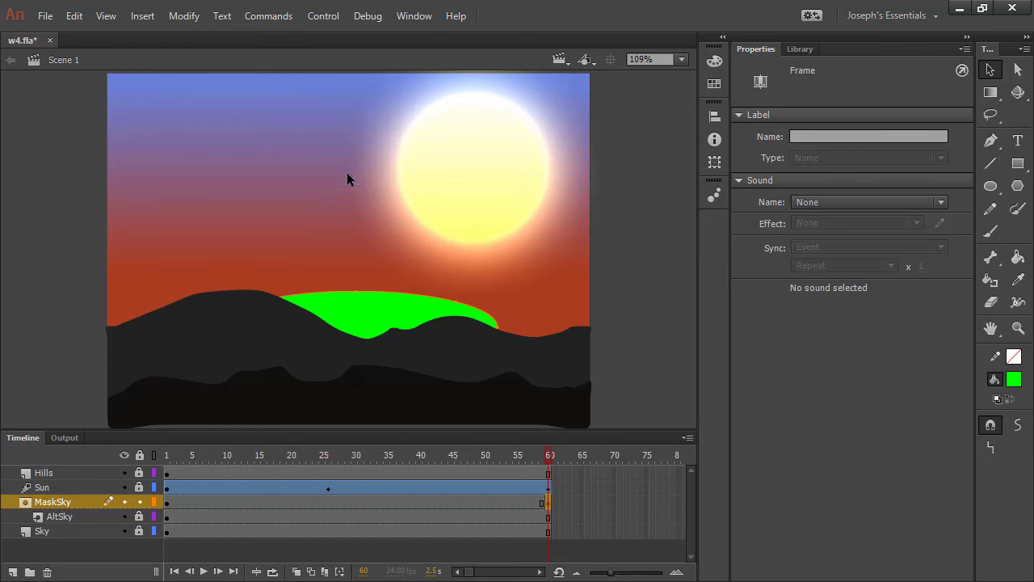
right_click(348, 503)
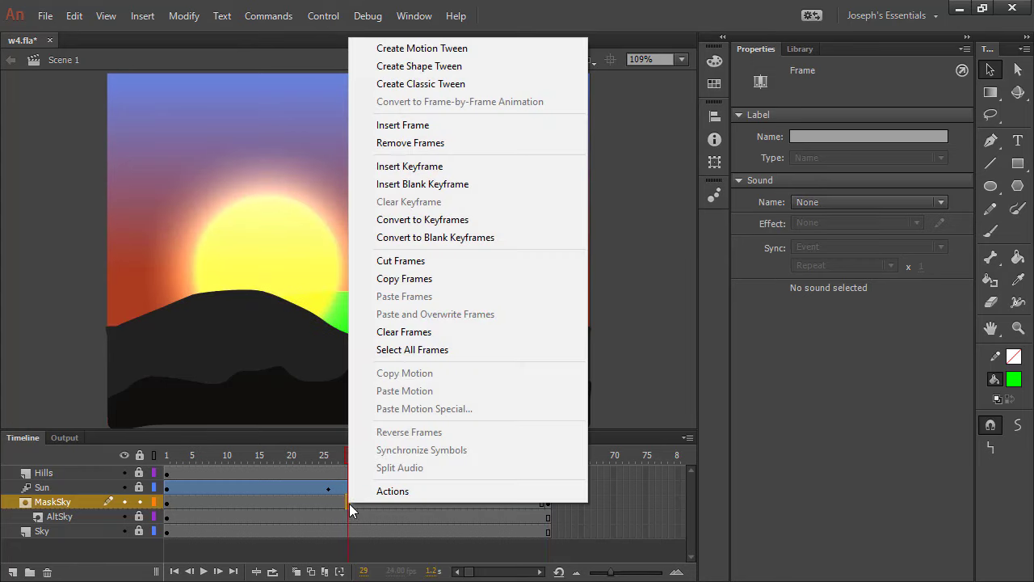
left_click(433, 66)
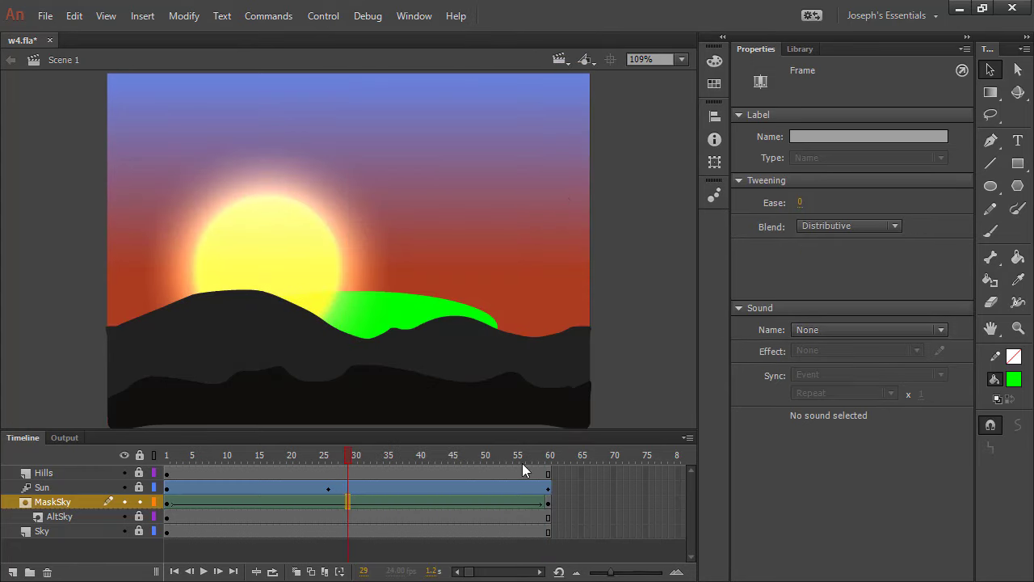
Step: At frame 60 of MaskSky, enlarge the oval with the Free Transform Tool to about 717 by 580 px and move it up to cover the sky
left_click(548, 502)
left_click(370, 309)
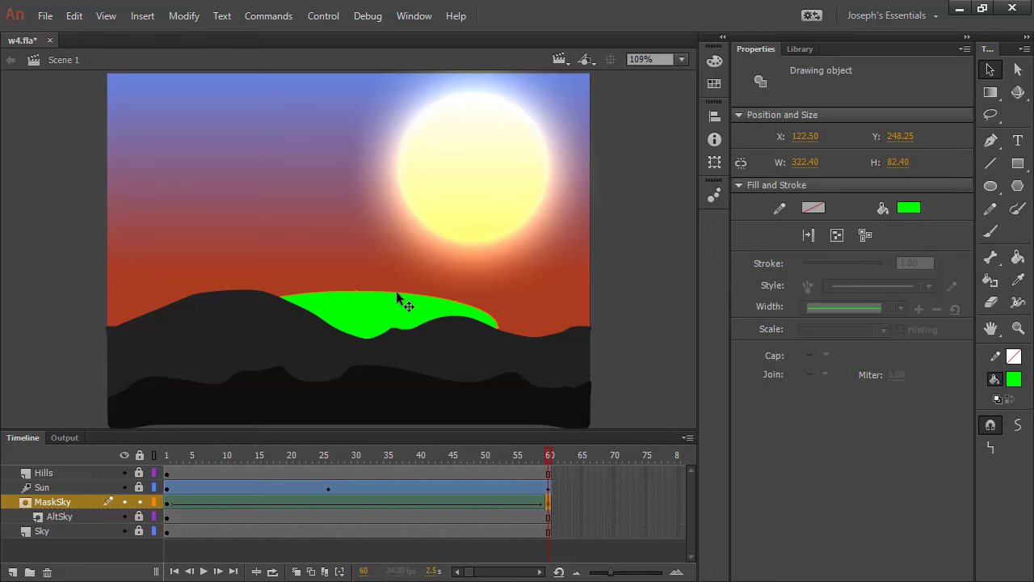
left_click(992, 94)
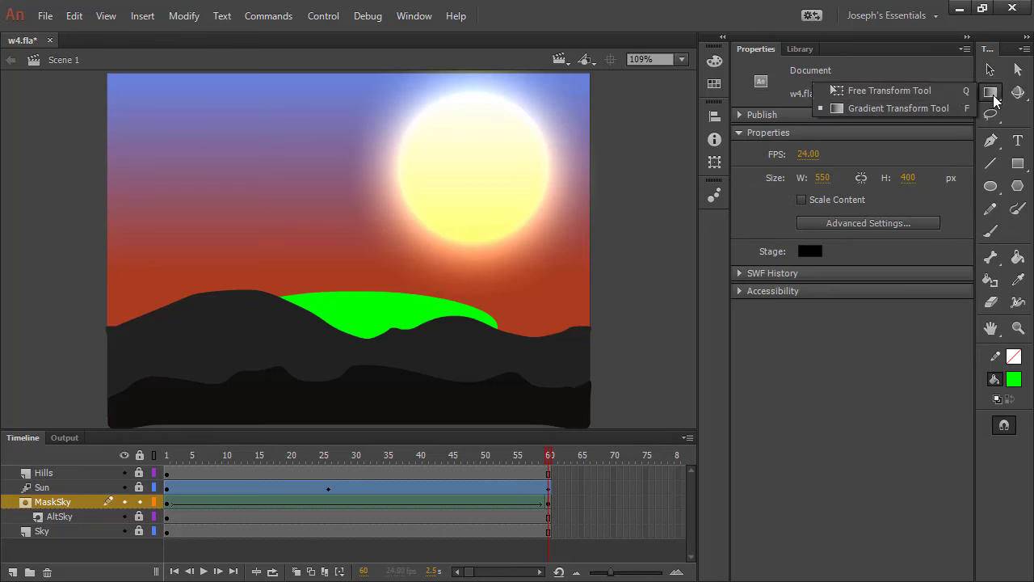
left_click(946, 89)
left_click(393, 303)
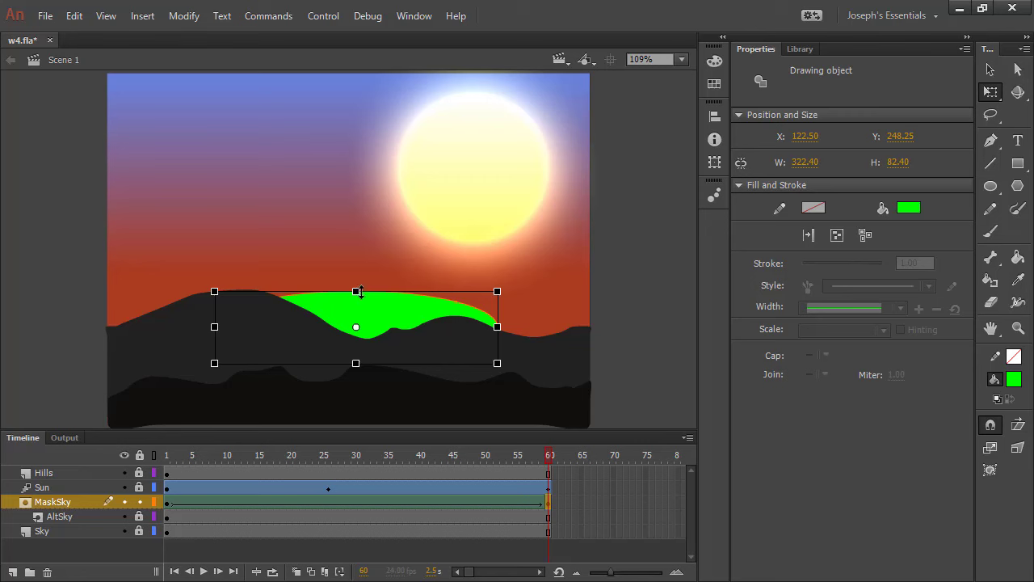
left_click_drag(498, 282, 663, 113)
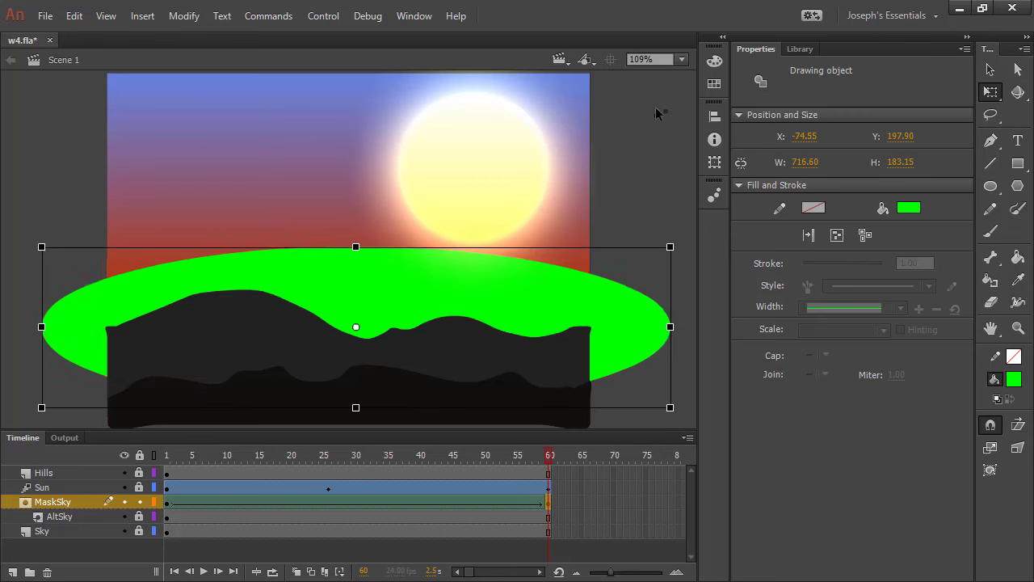
left_click_drag(353, 242, 355, 73)
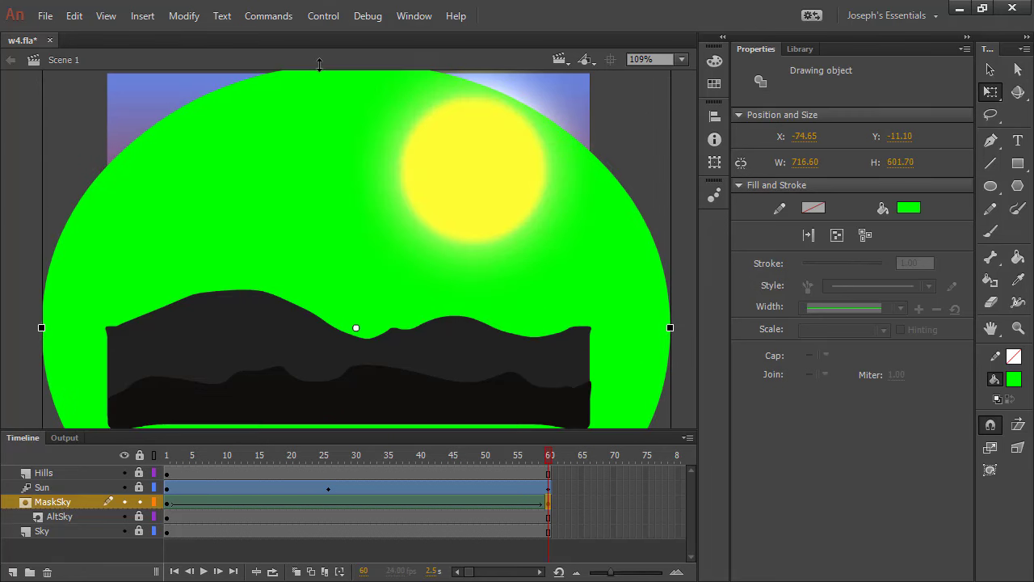
left_click_drag(396, 284, 397, 185)
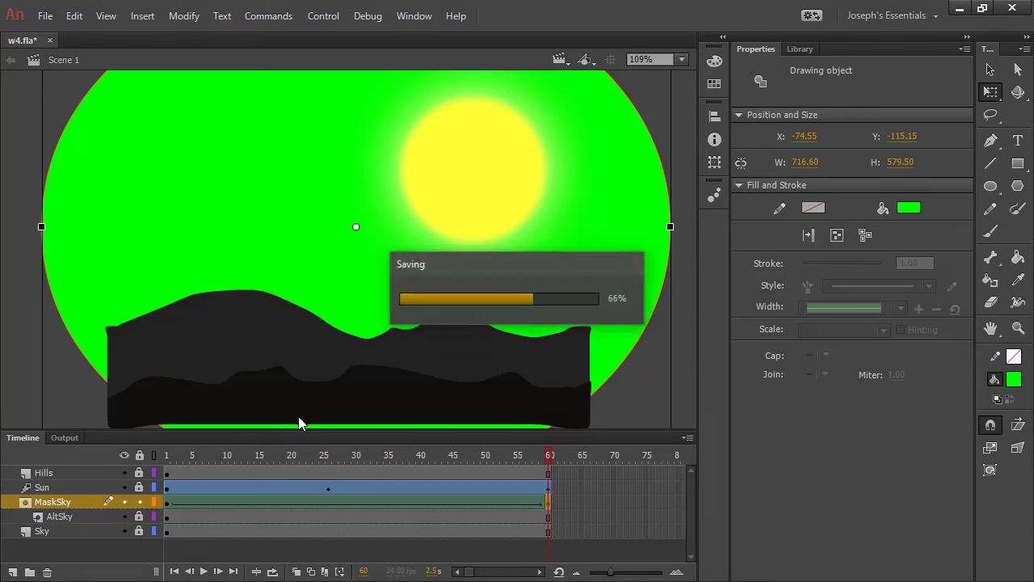
Step: Preview the mask back to frame 1 with MaskSky locked, unlock it, and move the oval down and left to about X 20, Y 281
left_click(139, 502)
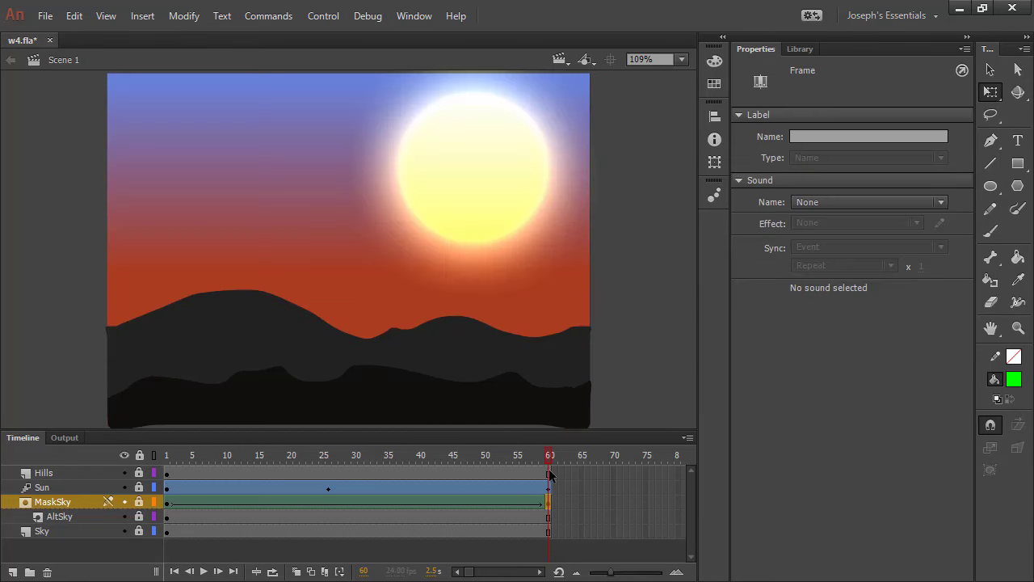
left_click_drag(550, 475, 142, 449)
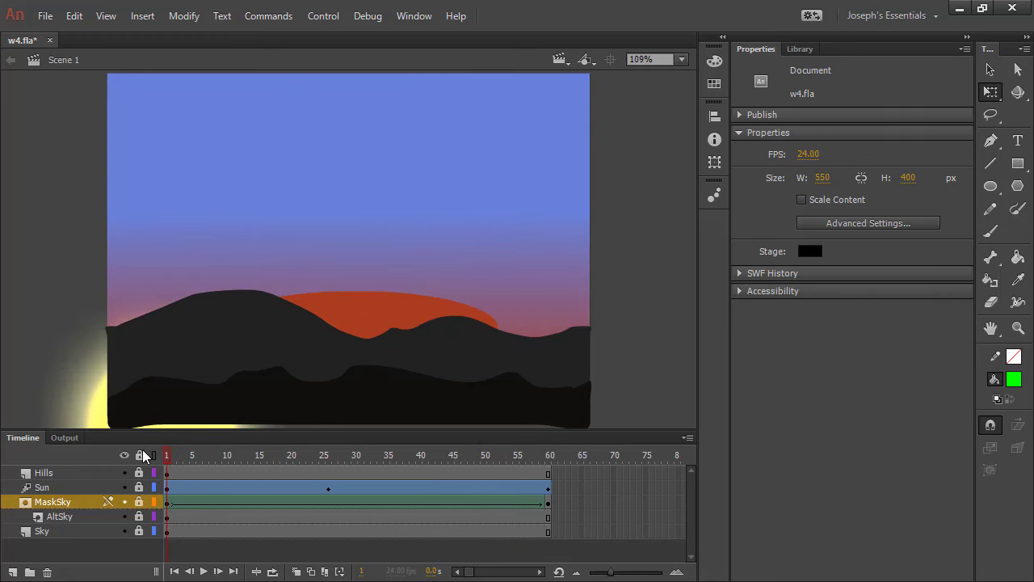
left_click(138, 501)
left_click(169, 502)
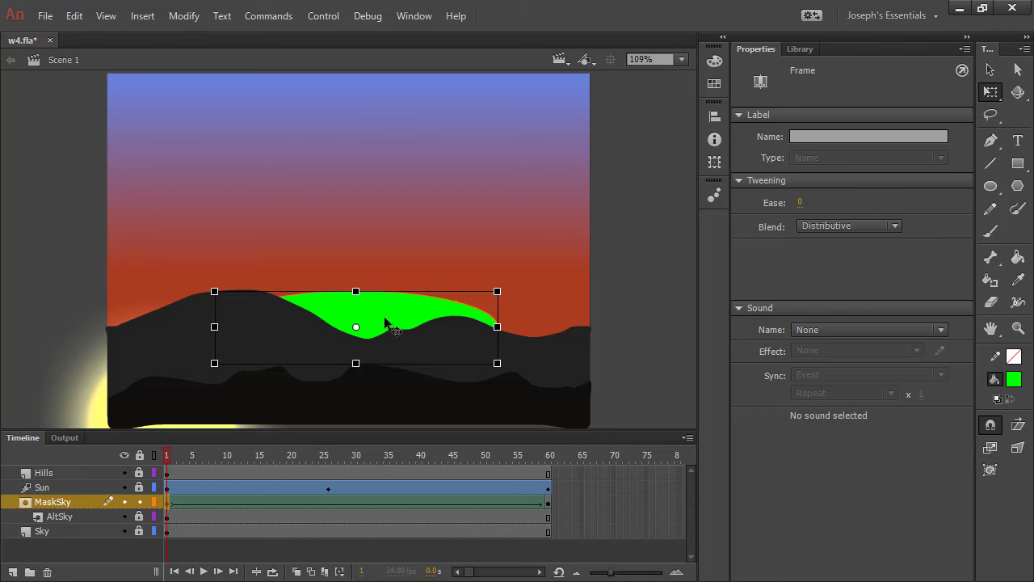
left_click_drag(386, 318, 296, 347)
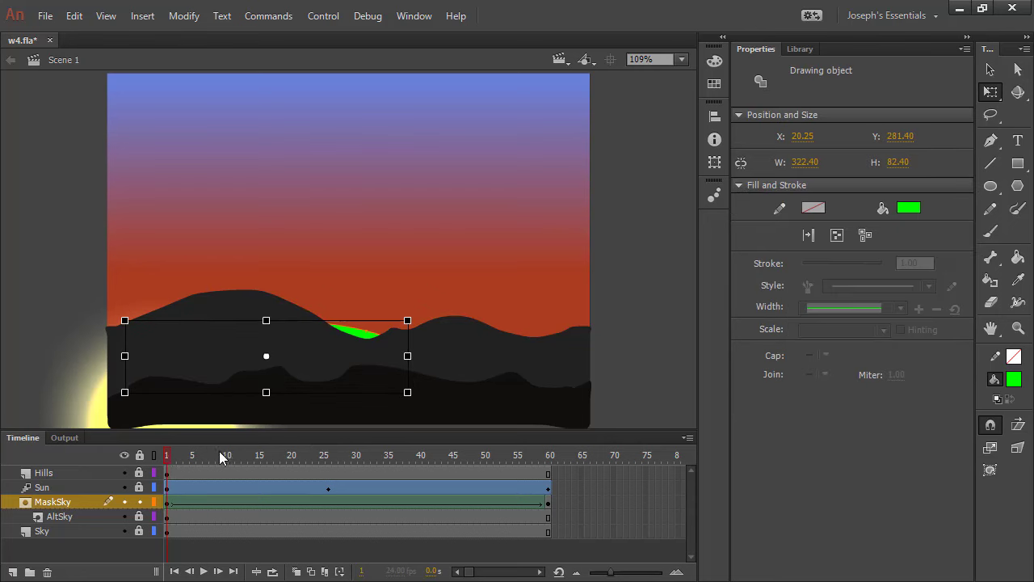
Step: Lock MaskSky, scrub through the masked animation, save the document, and test the movie before closing the preview
left_click_drag(223, 458, 549, 457)
left_click(139, 502)
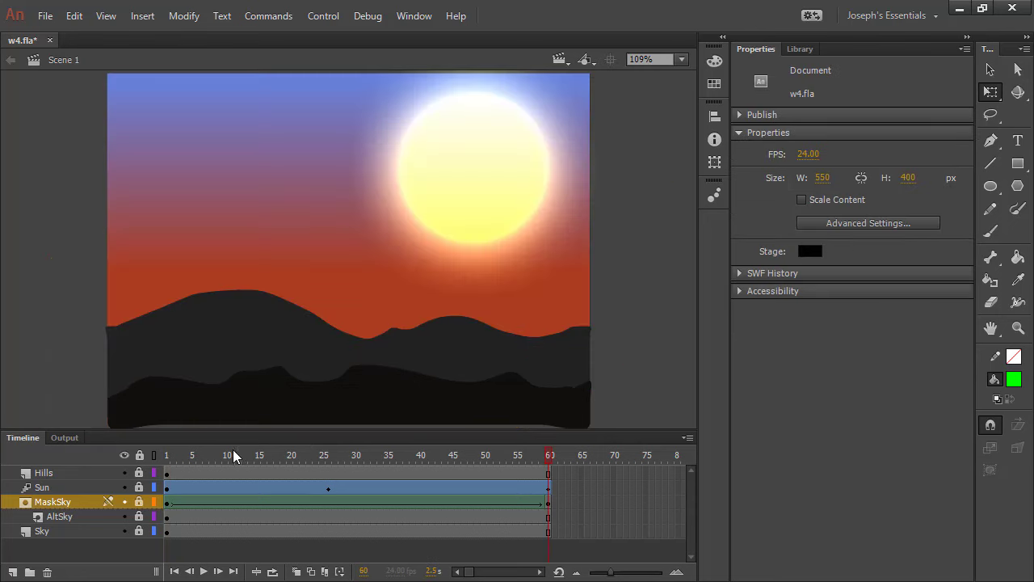
left_click_drag(233, 455, 617, 446)
key("ctrl+s")
key("ctrl+Return")
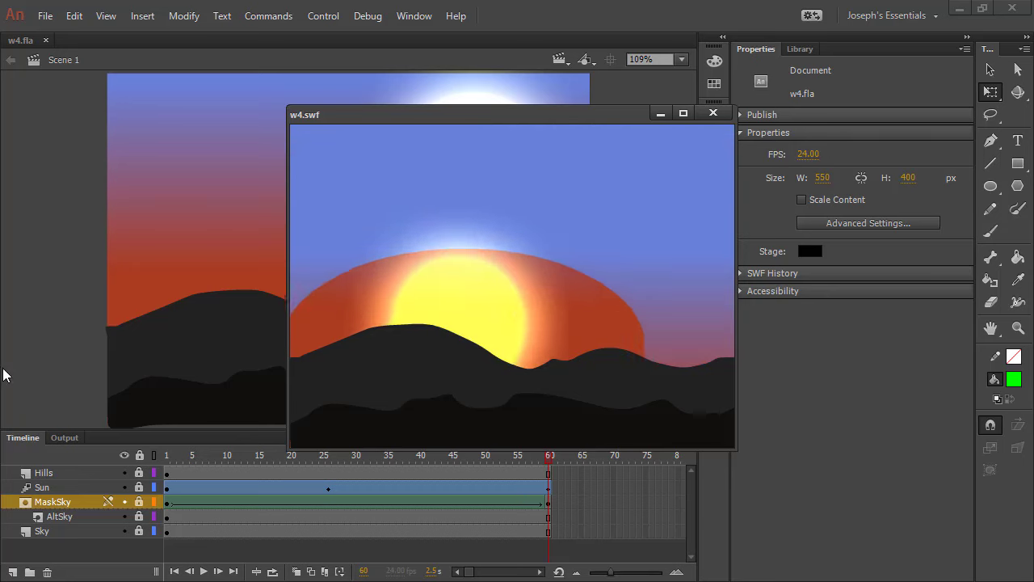
left_click(713, 112)
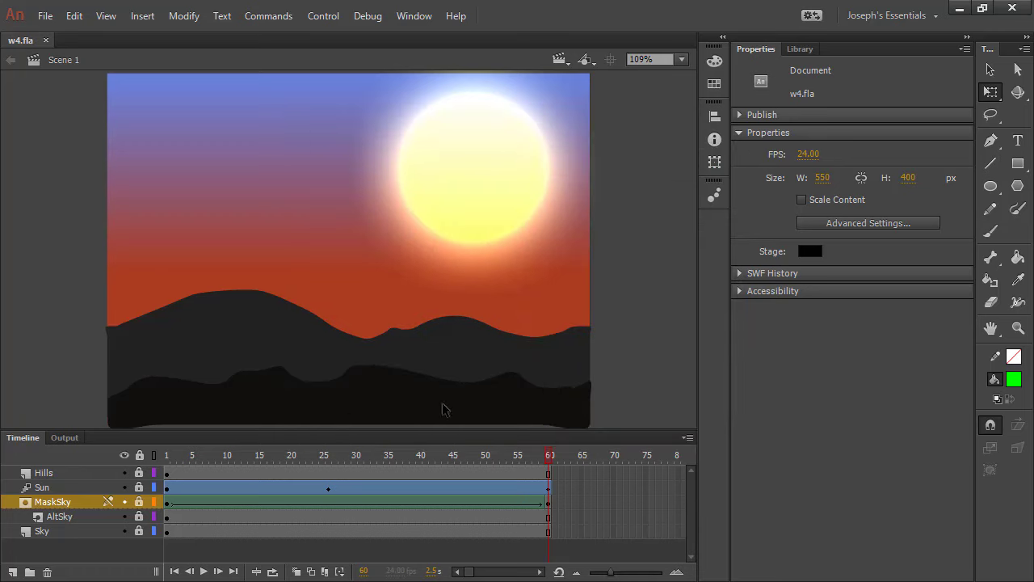